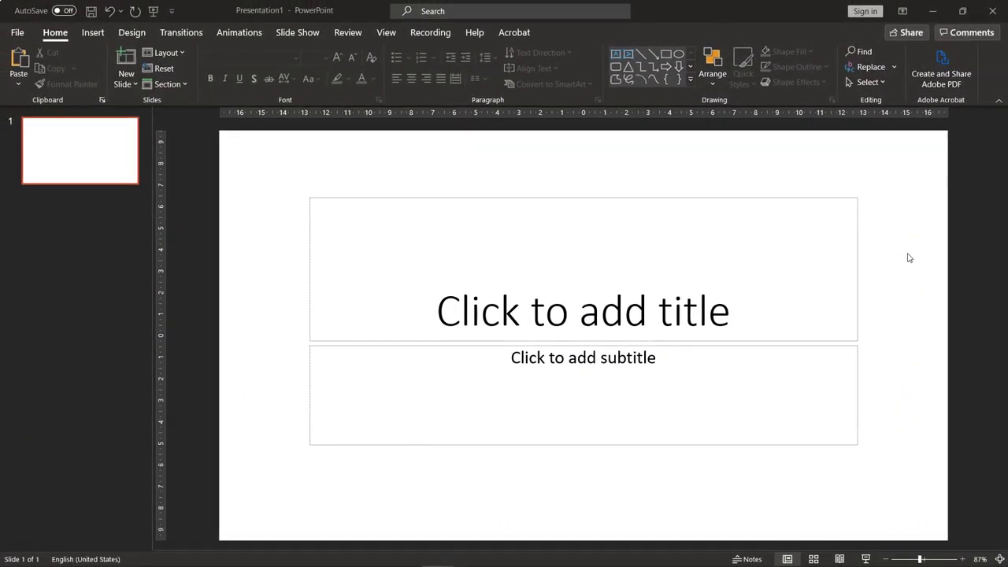
- Choose A4 Paper (210x297 mm) as the custom slide size
{"action": "left_click", "coordinate": [131, 35]}
{"action": "left_click", "coordinate": [130, 33]}
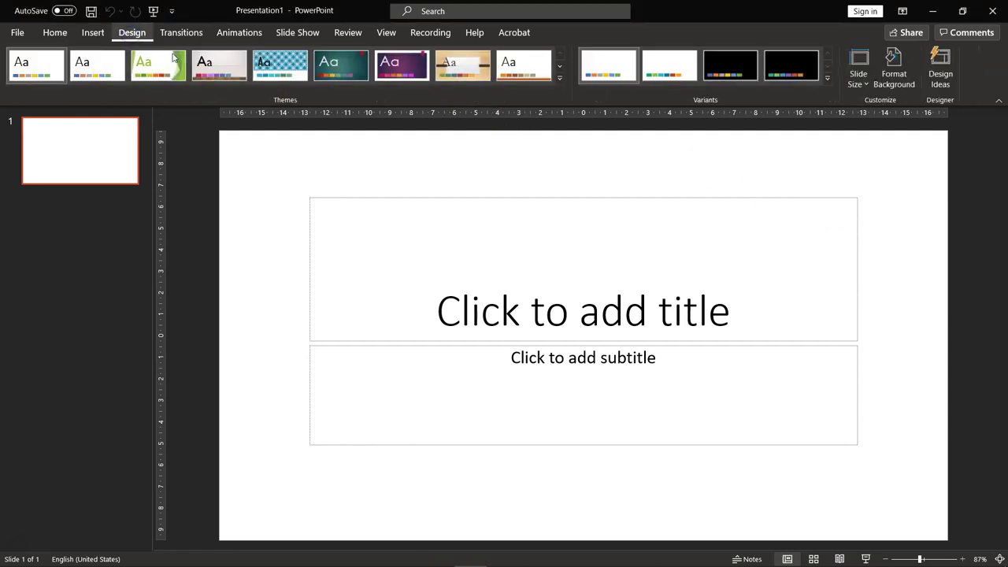
{"action": "left_click", "coordinate": [859, 82]}
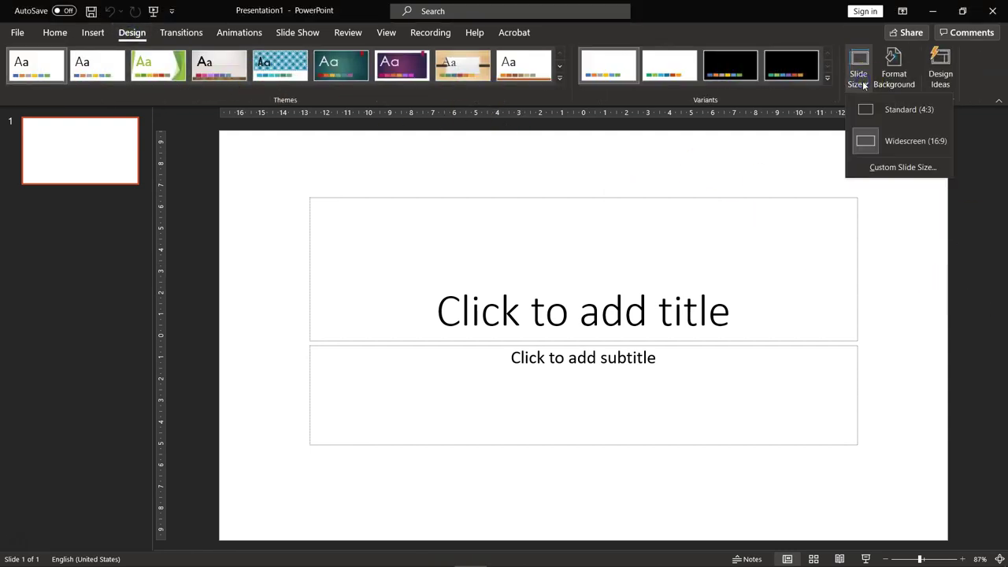
{"action": "left_click", "coordinate": [900, 166]}
{"action": "left_click_drag", "start_coordinate": [522, 215], "coordinate": [535, 164]}
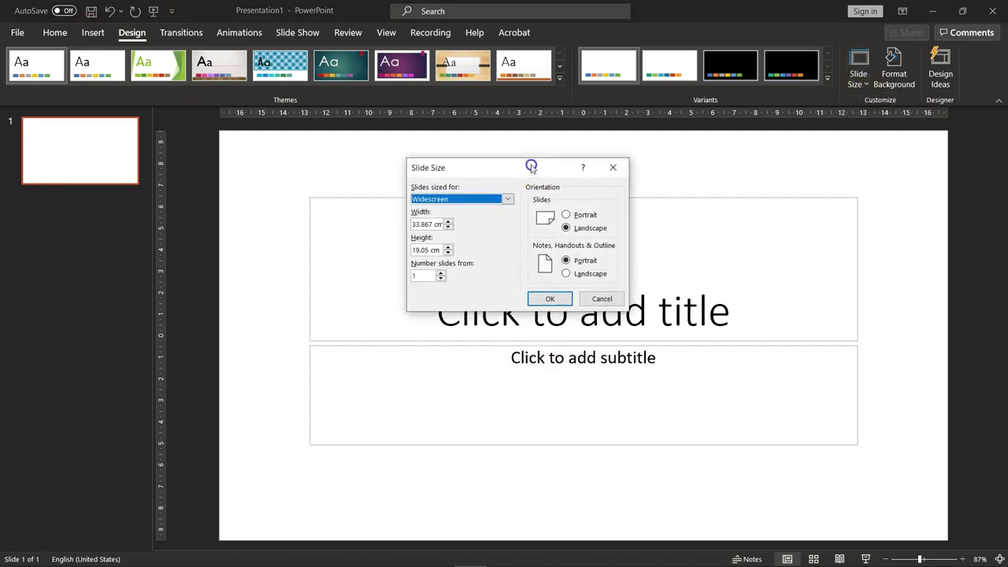
{"action": "left_click", "coordinate": [500, 193]}
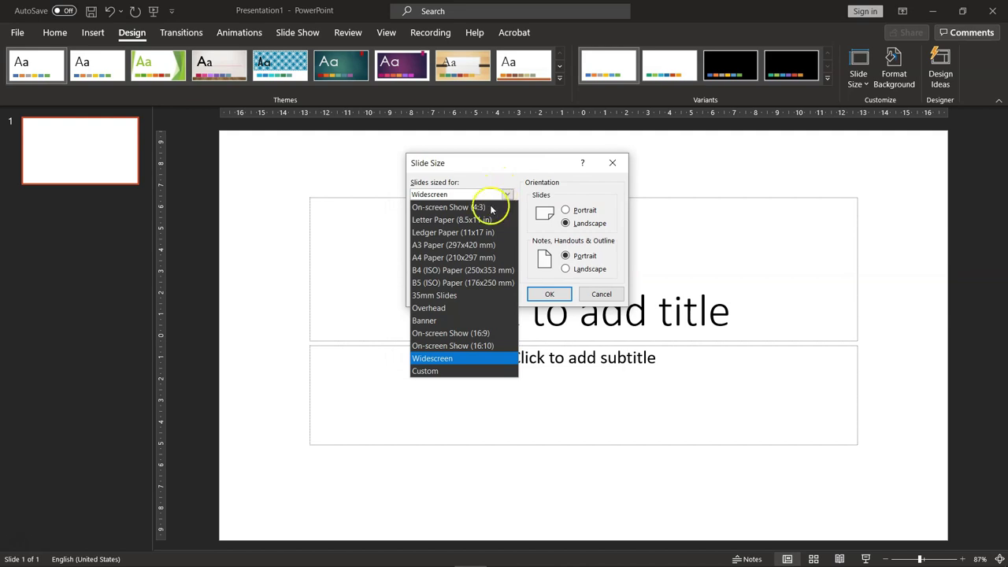
{"action": "left_click_drag", "start_coordinate": [465, 282], "coordinate": [507, 184]}
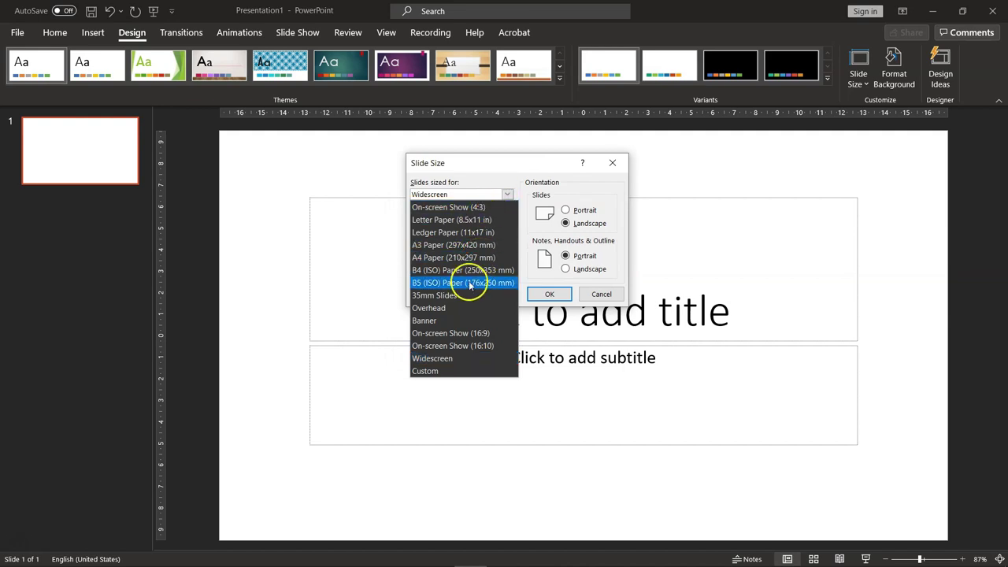
{"action": "left_click", "coordinate": [507, 185]}
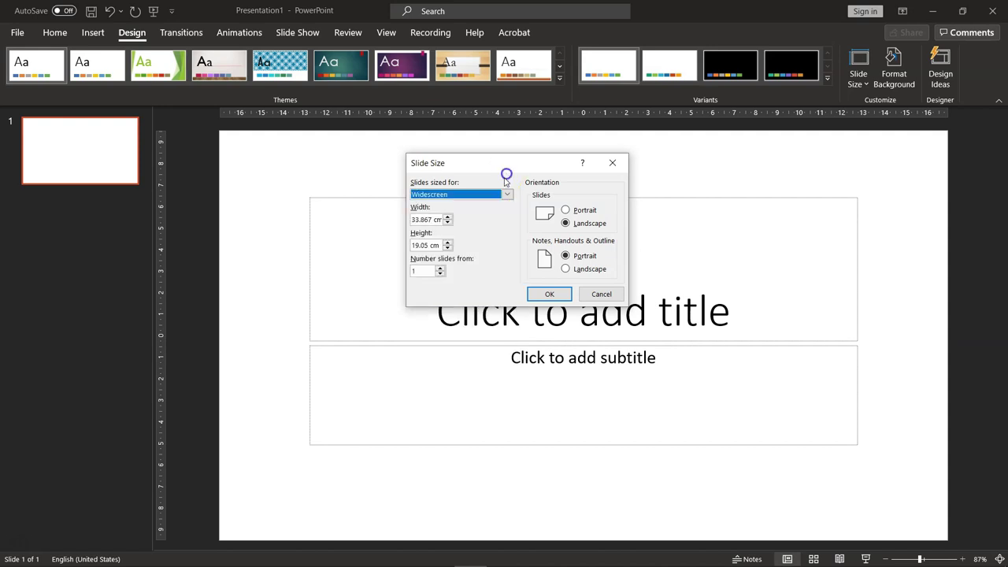
{"action": "left_click", "coordinate": [507, 193]}
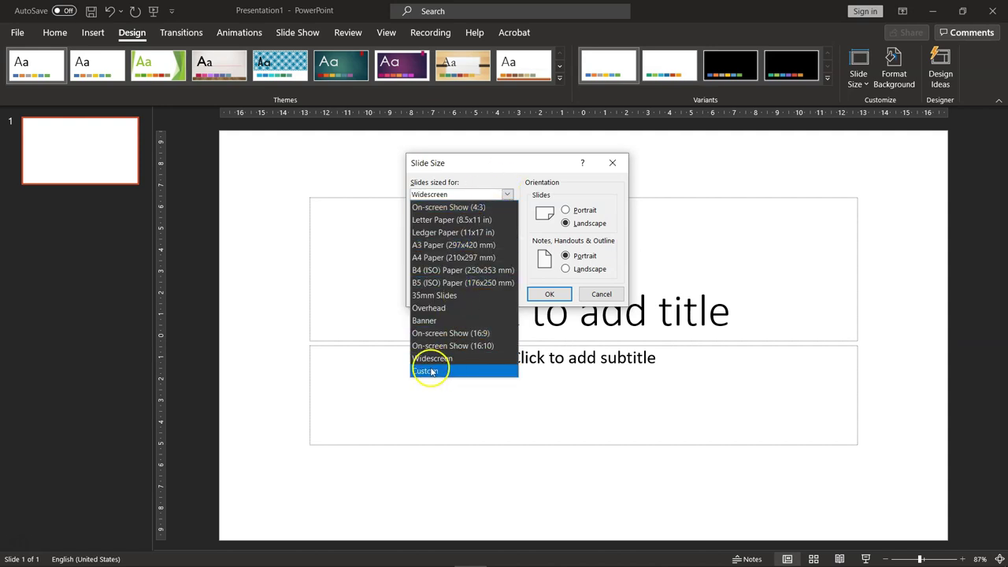
{"action": "left_click", "coordinate": [451, 370]}
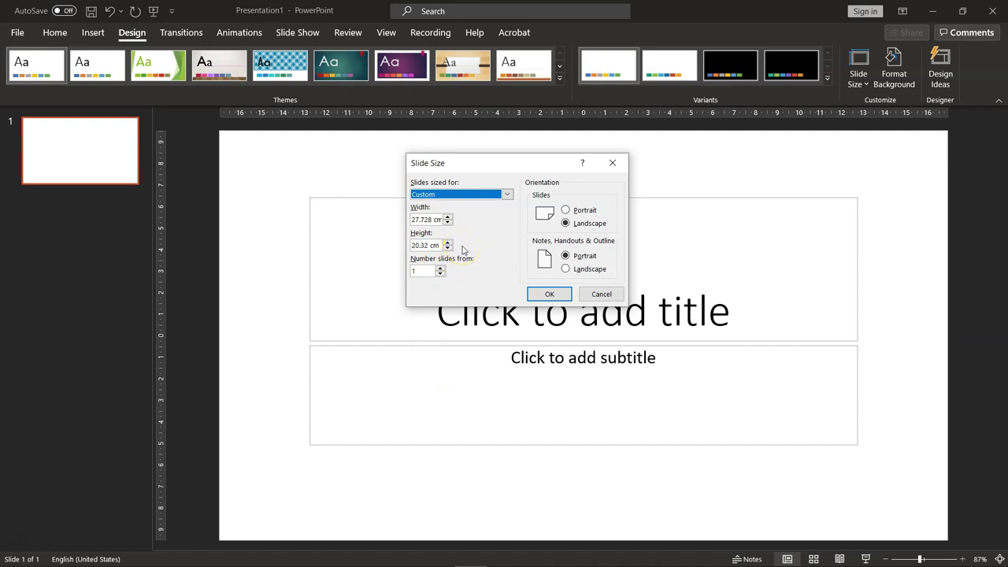
{"action": "left_click", "coordinate": [467, 193]}
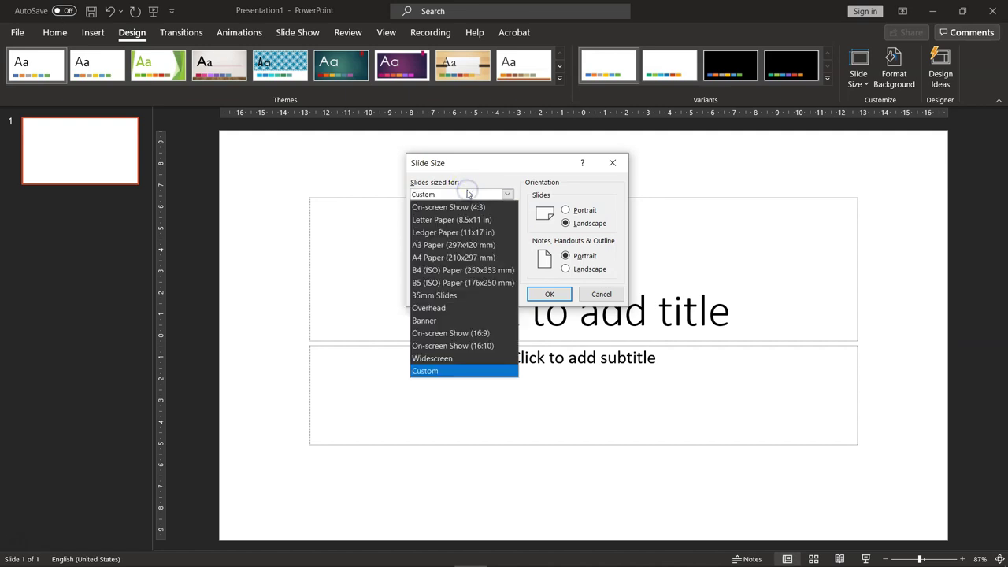
{"action": "left_click", "coordinate": [471, 257]}
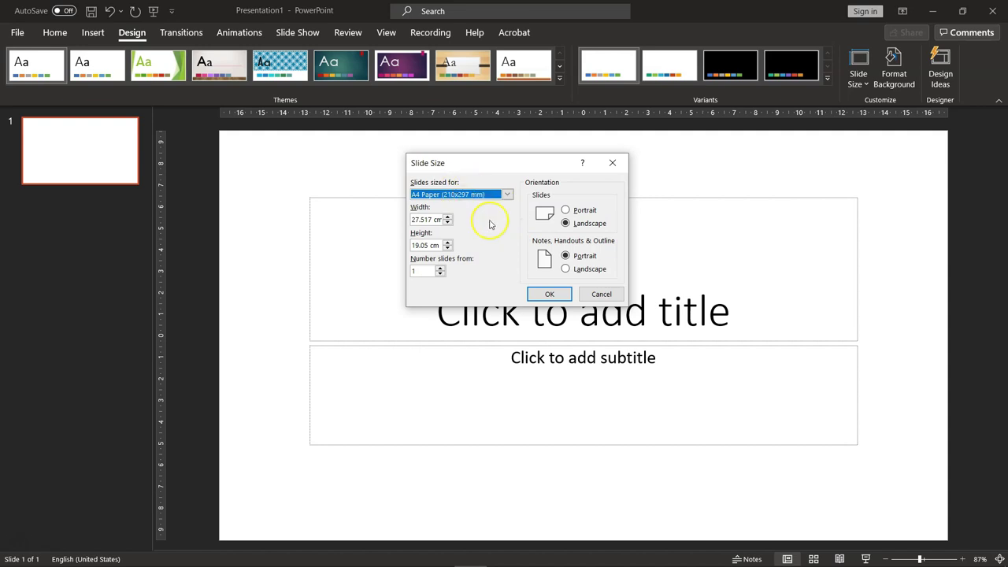
- Set the slides to portrait orientation and apply, maximizing the content
{"action": "left_click", "coordinate": [578, 209]}
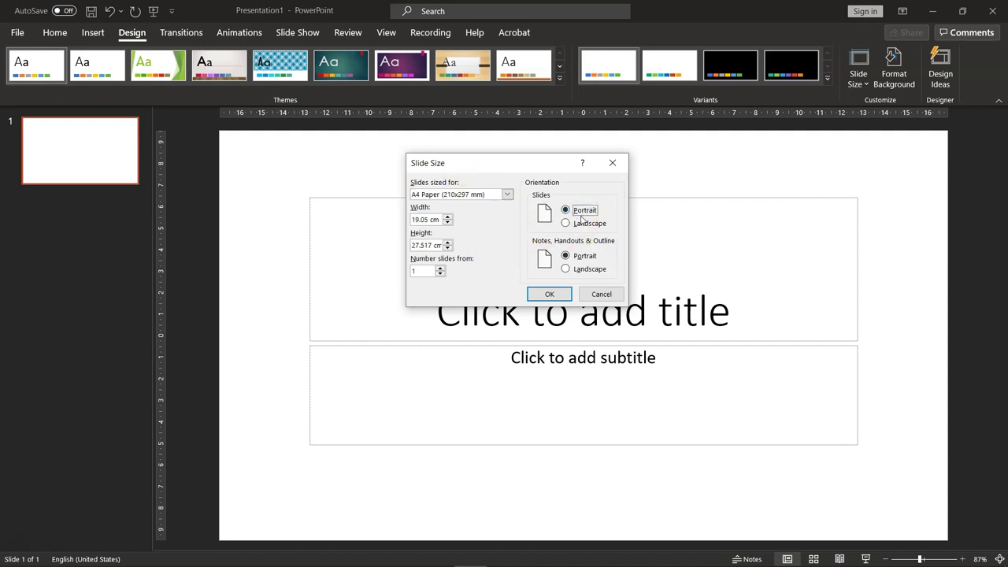
{"action": "left_click", "coordinate": [587, 226]}
{"action": "left_click", "coordinate": [550, 293]}
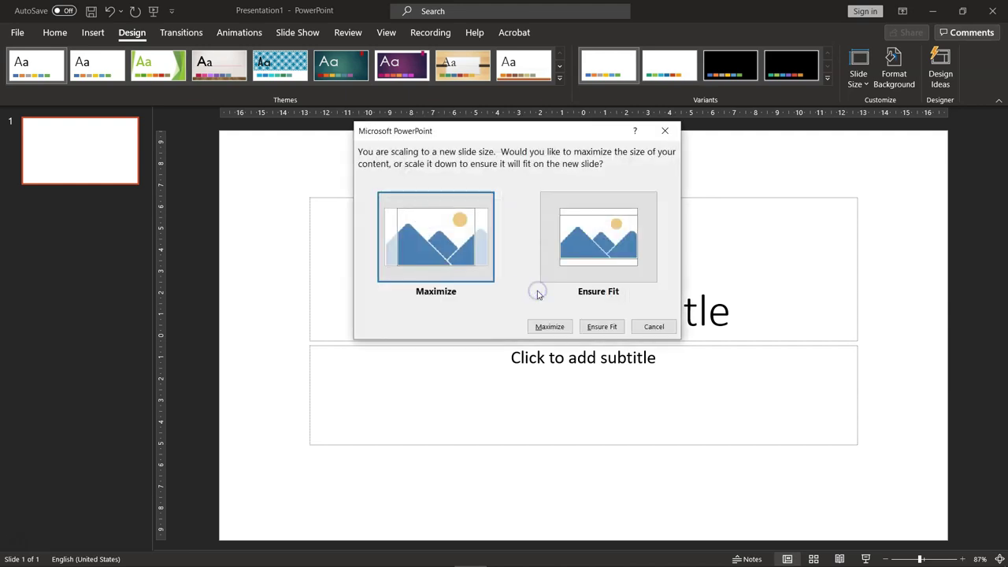
{"action": "left_click", "coordinate": [549, 326]}
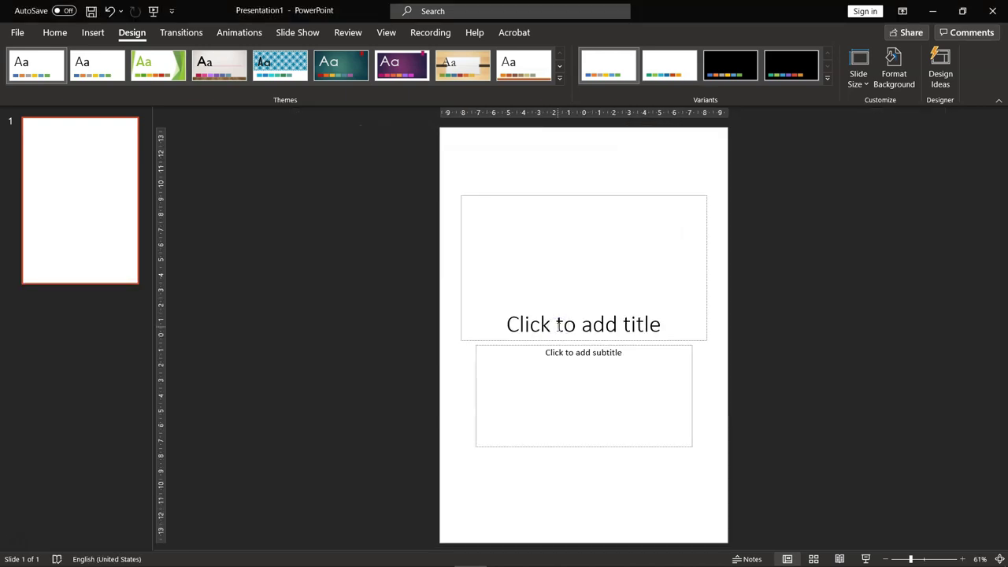
- Cut the title and subtitle placeholders, leaving a blank A4 portrait page
{"action": "left_click", "coordinate": [577, 196]}
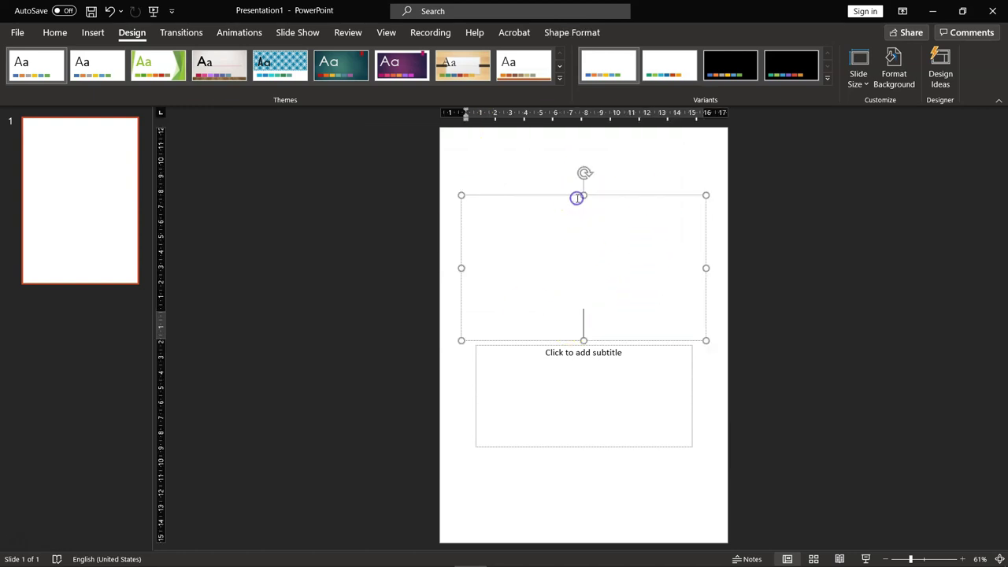
{"action": "right_click", "coordinate": [581, 195]}
{"action": "left_click", "coordinate": [607, 205]}
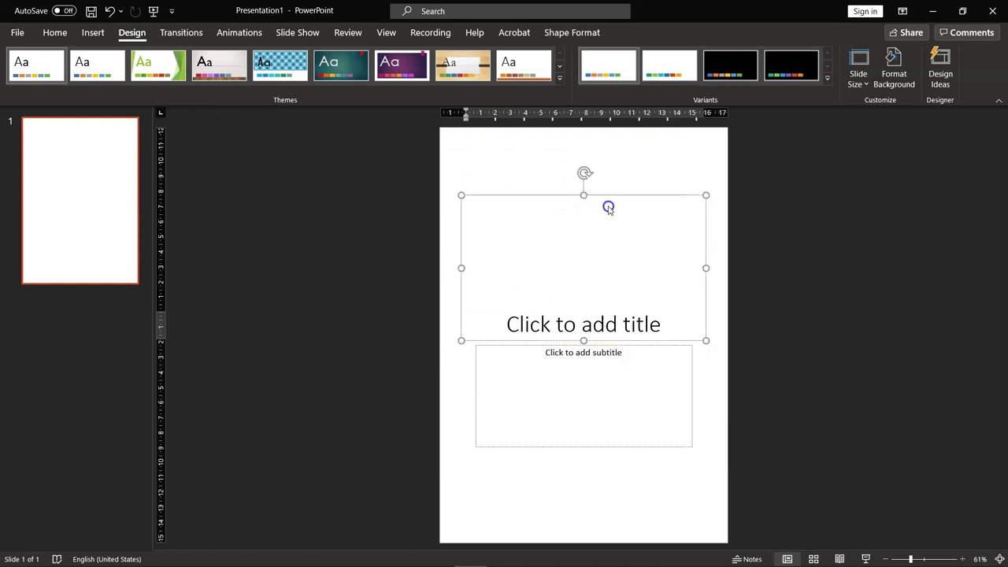
{"action": "left_click", "coordinate": [613, 347]}
{"action": "right_click", "coordinate": [613, 347]}
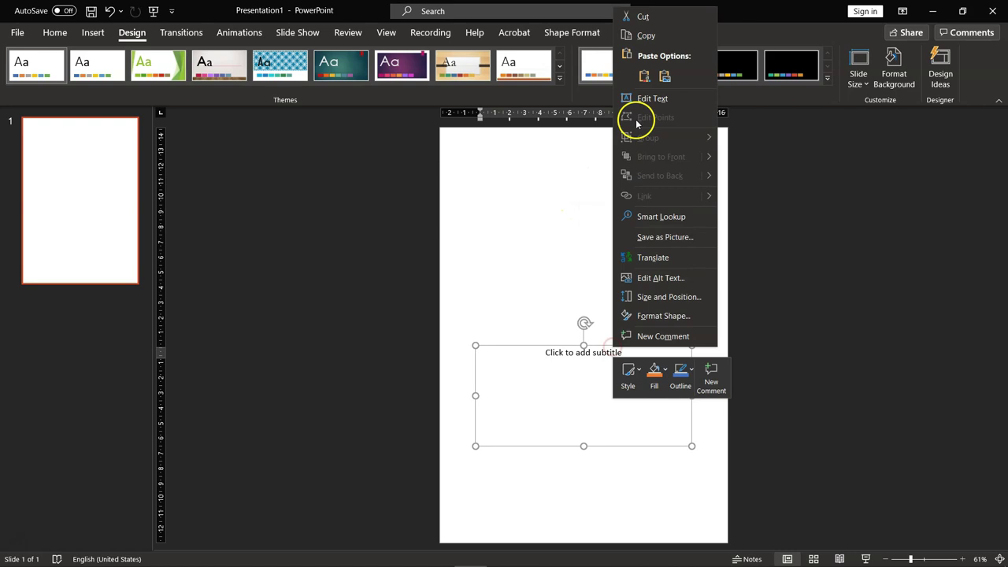
{"action": "left_click", "coordinate": [634, 16]}
{"action": "right_click", "coordinate": [607, 214]}
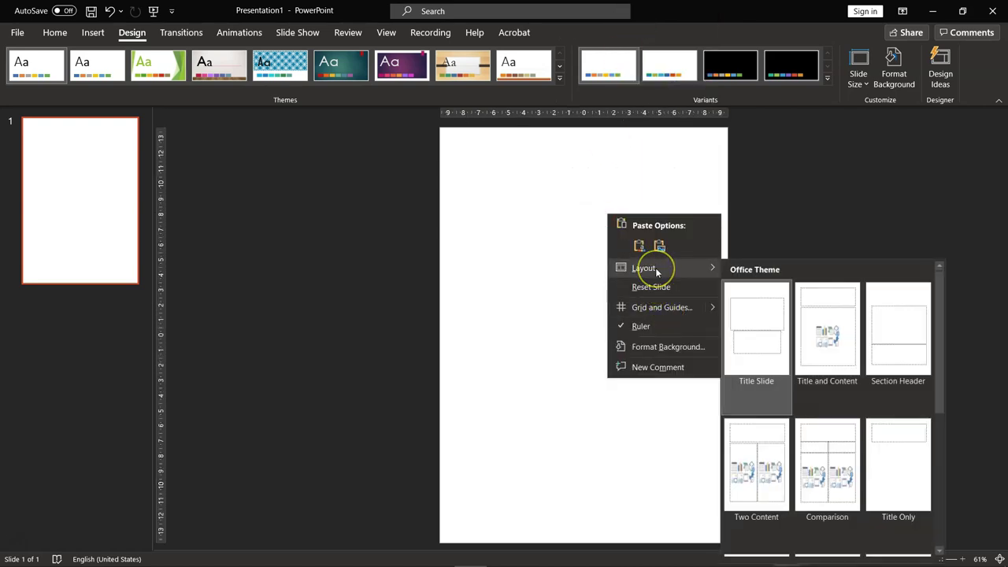
{"action": "mouse_move", "coordinate": [643, 268]}
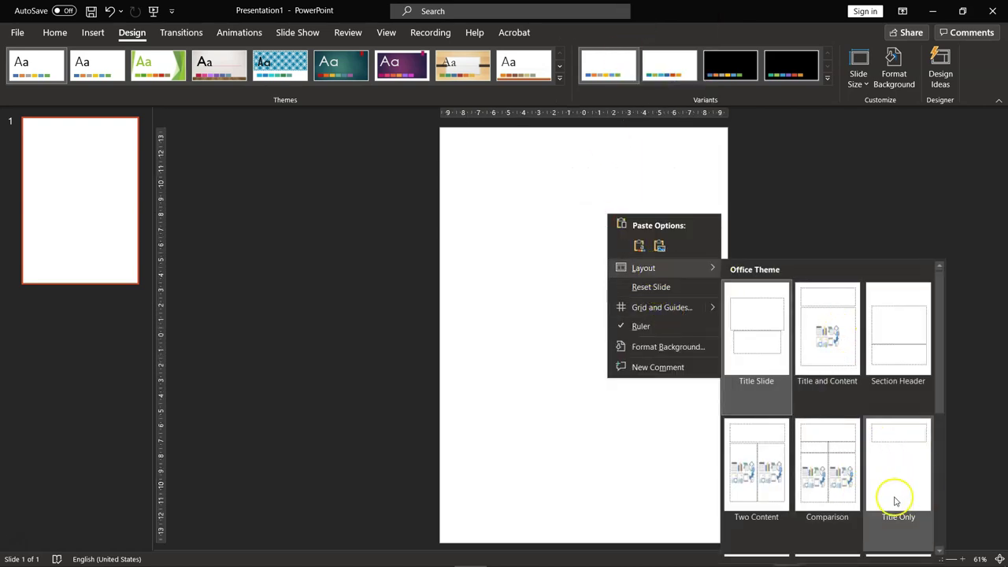
{"action": "scroll", "coordinate": [874, 508], "scroll_direction": "down", "scroll_amount": 3}
{"action": "left_click", "coordinate": [598, 409]}
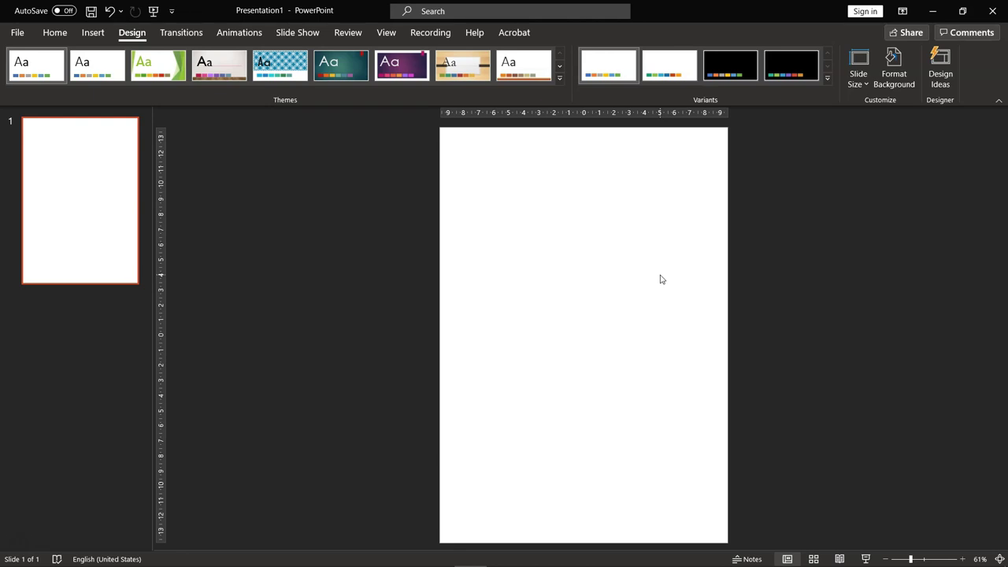
{"action": "left_click", "coordinate": [626, 295]}
- Switch to the browser and scroll through Unsplash's free-image homepage
{"action": "left_click", "coordinate": [412, 554]}
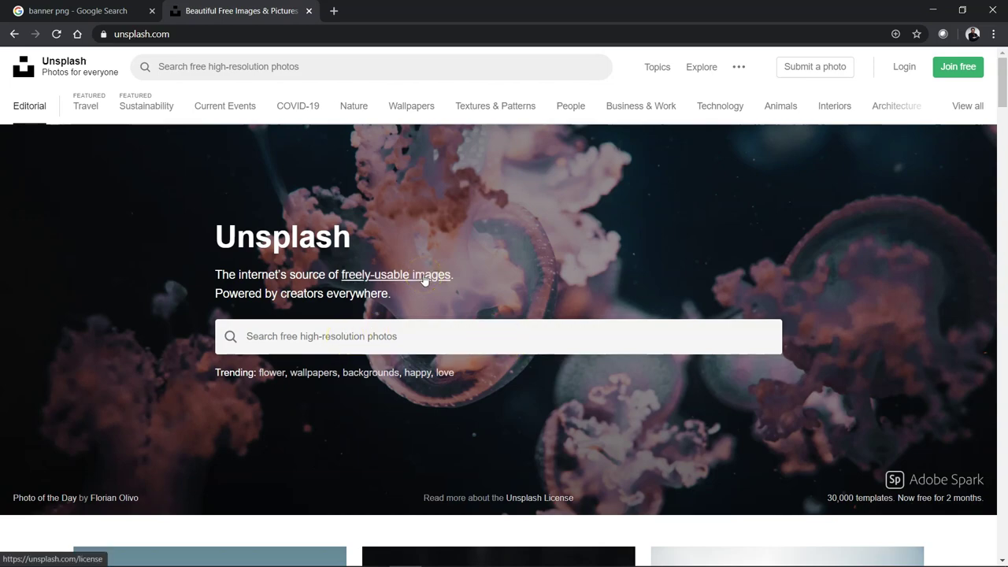
{"action": "scroll", "coordinate": [475, 299], "scroll_direction": "down", "scroll_amount": 4}
{"action": "scroll", "coordinate": [175, 263], "scroll_direction": "down", "scroll_amount": 2}
{"action": "scroll", "coordinate": [457, 461], "scroll_direction": "down", "scroll_amount": 4}
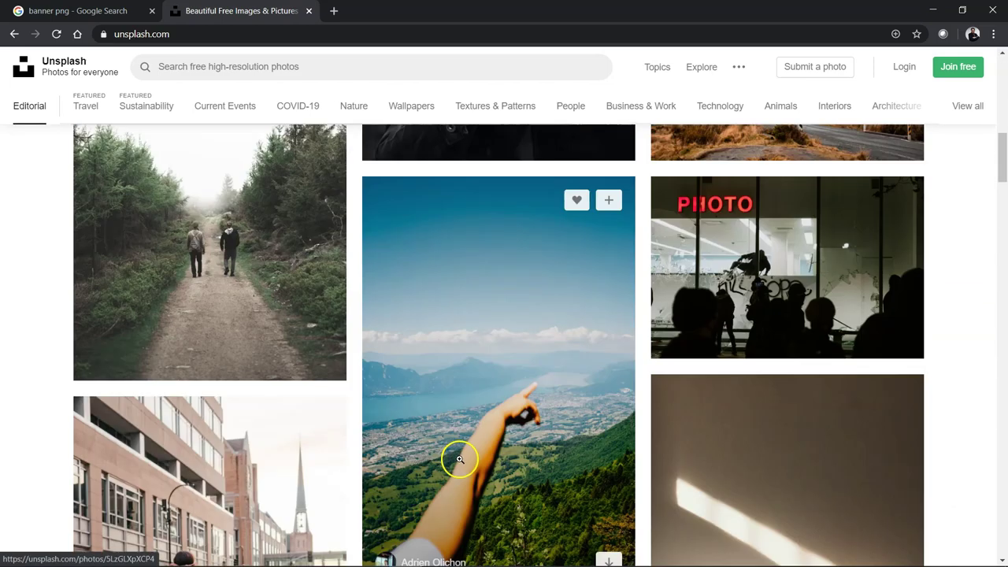
{"action": "scroll", "coordinate": [464, 457], "scroll_direction": "down", "scroll_amount": 4}
{"action": "scroll", "coordinate": [461, 452], "scroll_direction": "up", "scroll_amount": 10}
{"action": "scroll", "coordinate": [418, 322], "scroll_direction": "up", "scroll_amount": 3}
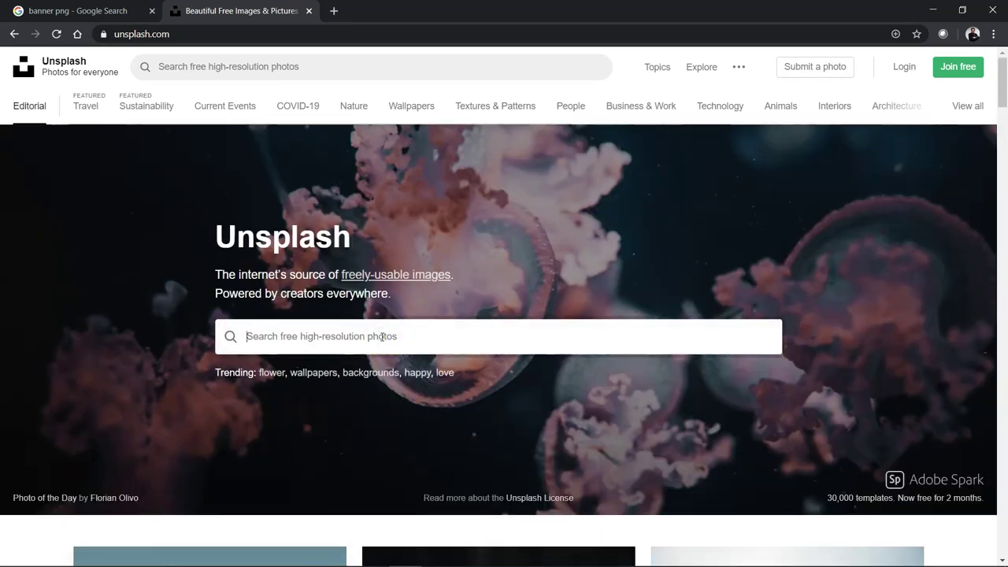
- Search Unsplash for 'nature' and browse the forest, tree and ocean photos
{"action": "left_click", "coordinate": [382, 336]}
{"action": "type", "text": "nature"}
{"action": "key", "text": "Return"}
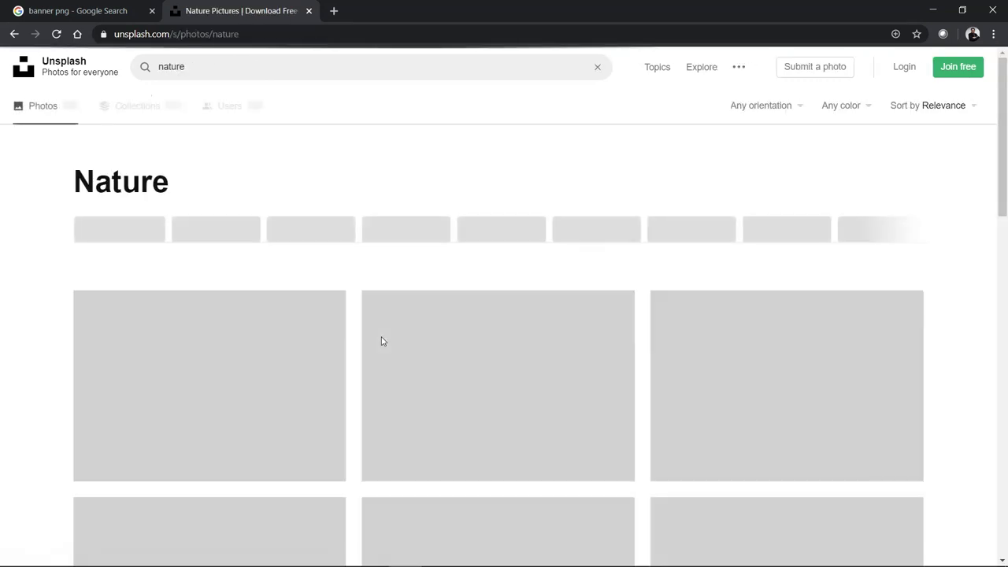
{"action": "scroll", "coordinate": [519, 375], "scroll_direction": "down", "scroll_amount": 4}
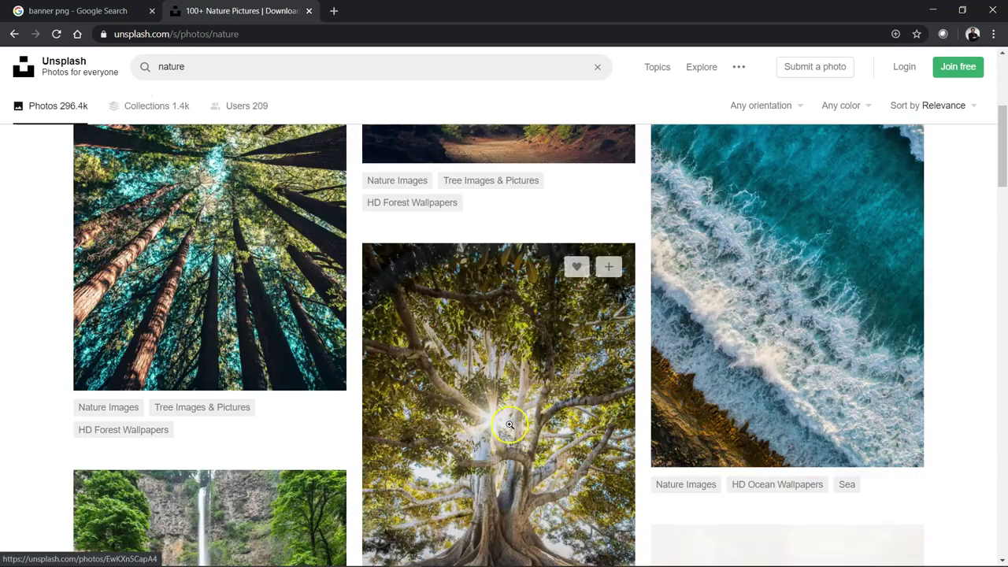
{"action": "scroll", "coordinate": [502, 465], "scroll_direction": "down", "scroll_amount": 4}
{"action": "scroll", "coordinate": [503, 463], "scroll_direction": "up", "scroll_amount": 5}
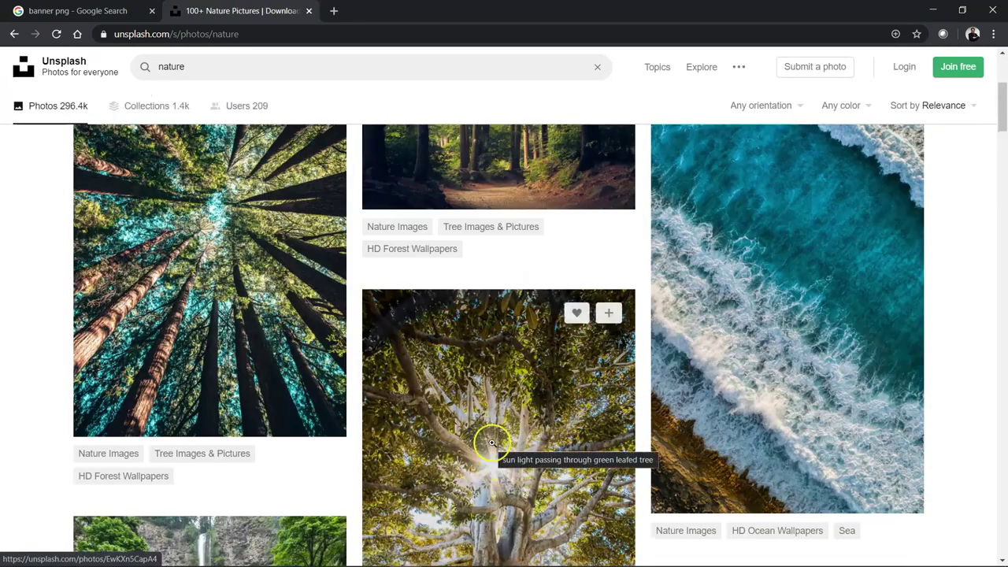
{"action": "scroll", "coordinate": [465, 236], "scroll_direction": "up", "scroll_amount": 3}
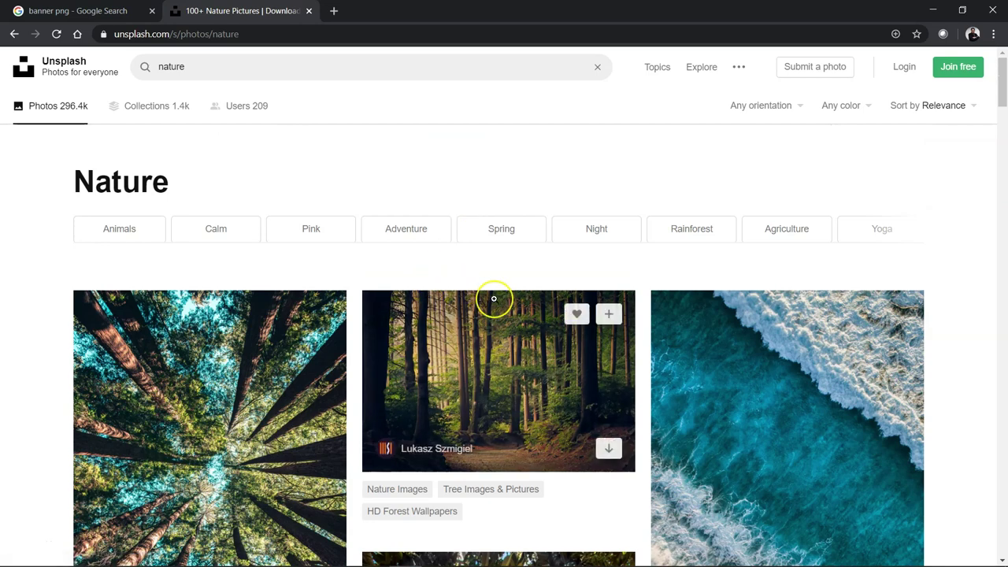
- Open the PNG ALL free PNG image site and scroll down its page
{"action": "mouse_move", "coordinate": [498, 381]}
{"action": "left_click", "coordinate": [527, 365]}
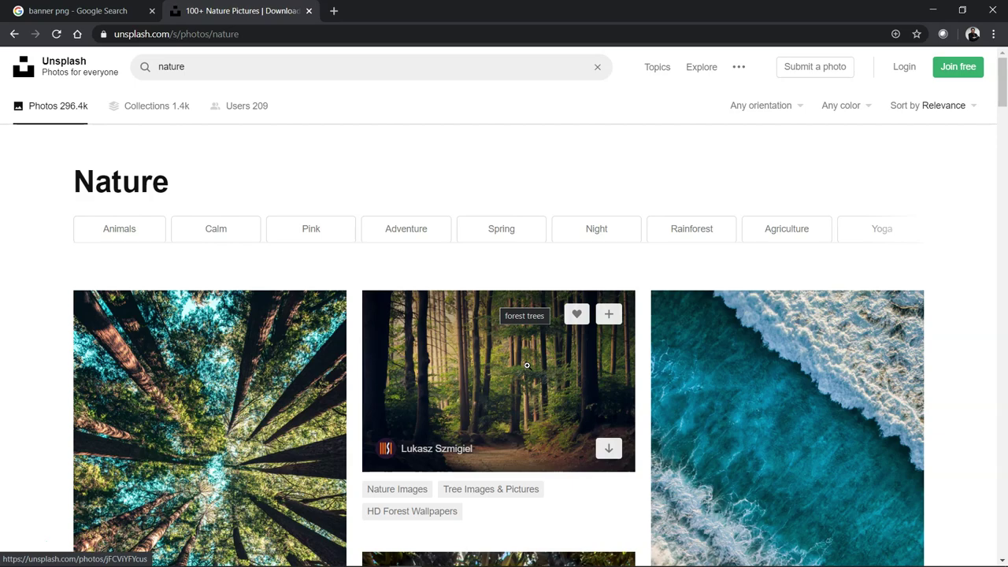
{"action": "scroll", "coordinate": [527, 366], "scroll_direction": "down", "scroll_amount": 2}
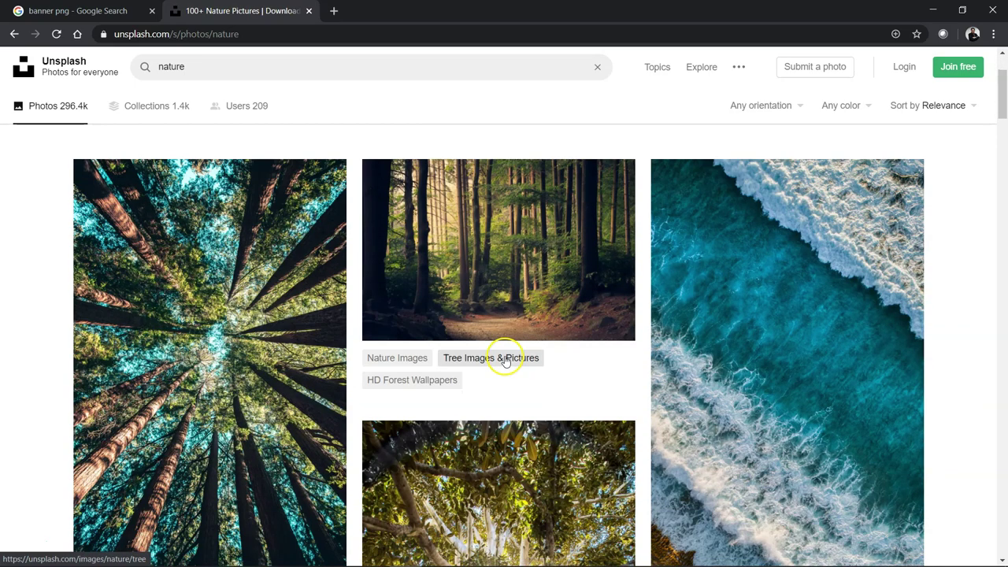
{"action": "scroll", "coordinate": [483, 382], "scroll_direction": "down", "scroll_amount": 3}
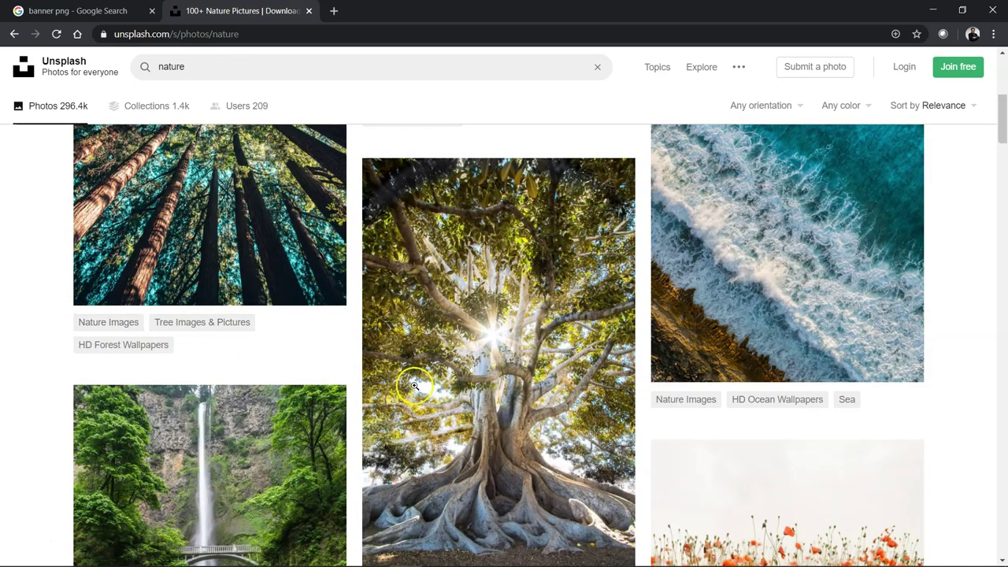
{"action": "scroll", "coordinate": [538, 373], "scroll_direction": "down", "scroll_amount": 1}
{"action": "scroll", "coordinate": [538, 373], "scroll_direction": "down", "scroll_amount": 3}
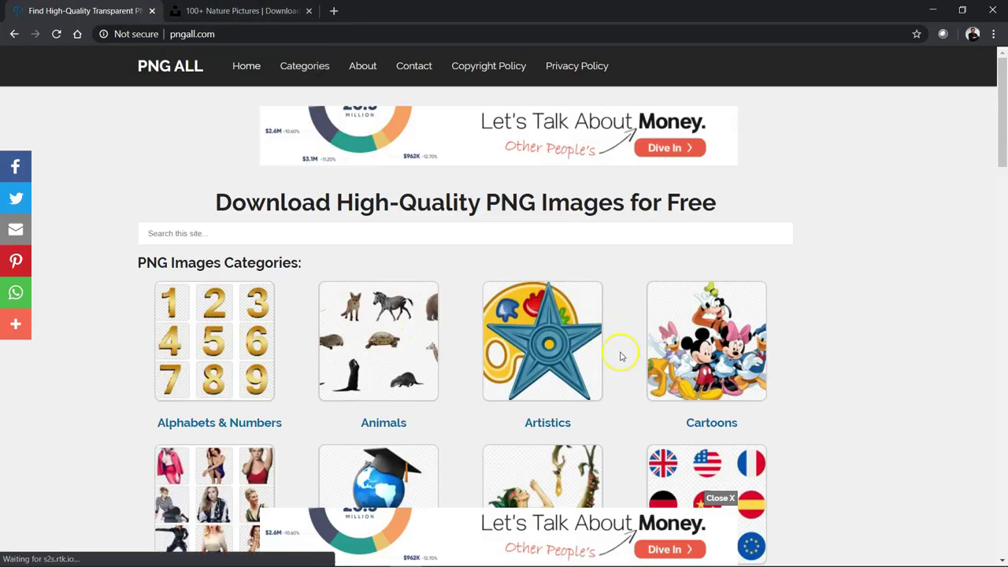
- Dismiss PNG ALL's ad banner, browse its image categories, and return to PowerPoint
{"action": "left_click", "coordinate": [731, 499]}
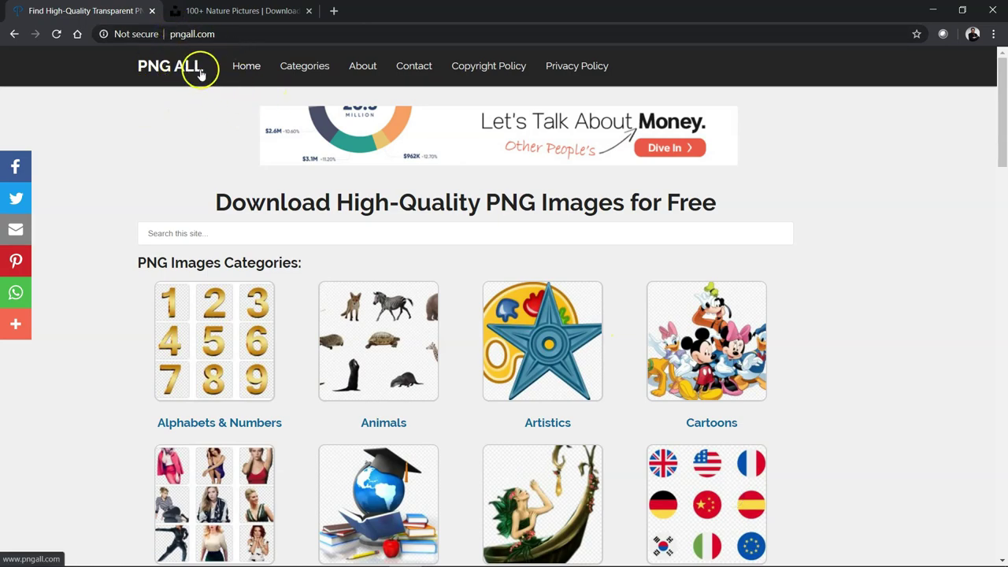
{"action": "scroll", "coordinate": [336, 288], "scroll_direction": "down", "scroll_amount": 5}
{"action": "scroll", "coordinate": [349, 360], "scroll_direction": "down", "scroll_amount": 5}
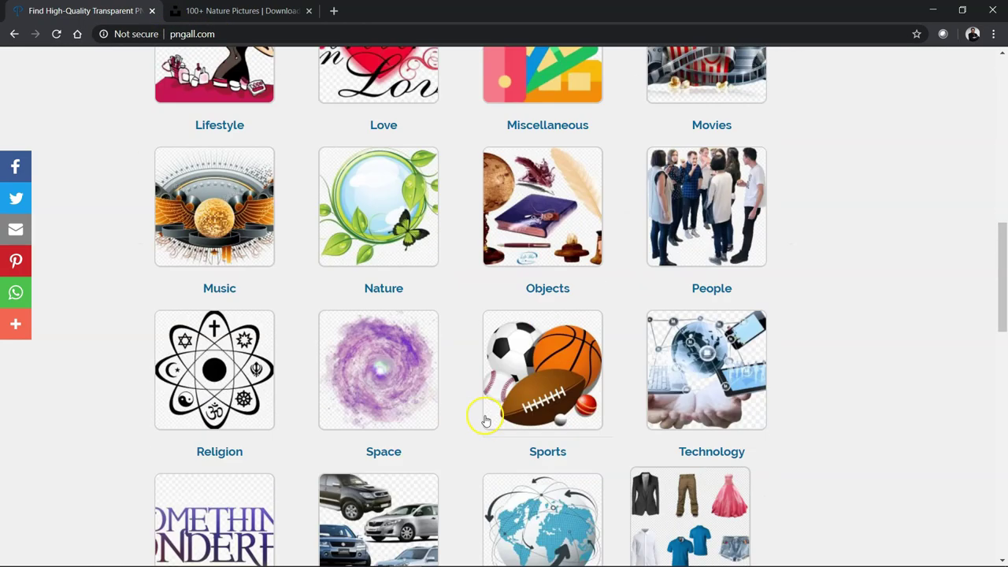
{"action": "scroll", "coordinate": [480, 416], "scroll_direction": "down", "scroll_amount": 3}
{"action": "scroll", "coordinate": [479, 409], "scroll_direction": "down", "scroll_amount": 2}
{"action": "scroll", "coordinate": [575, 354], "scroll_direction": "up", "scroll_amount": 5}
{"action": "scroll", "coordinate": [607, 337], "scroll_direction": "up", "scroll_amount": 1}
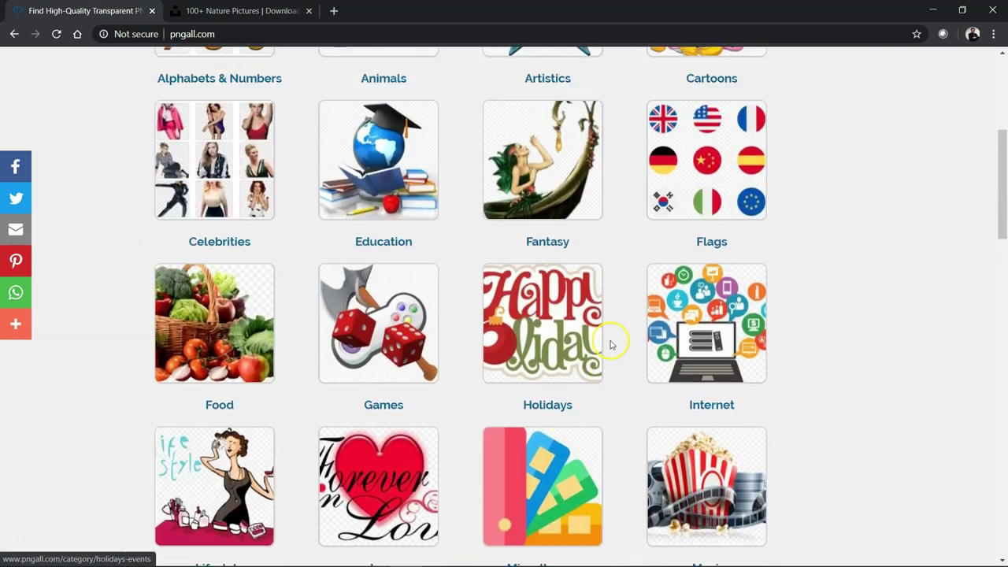
{"action": "scroll", "coordinate": [612, 338], "scroll_direction": "up", "scroll_amount": 1}
{"action": "scroll", "coordinate": [608, 348], "scroll_direction": "up", "scroll_amount": 1}
{"action": "scroll", "coordinate": [609, 347], "scroll_direction": "up", "scroll_amount": 3}
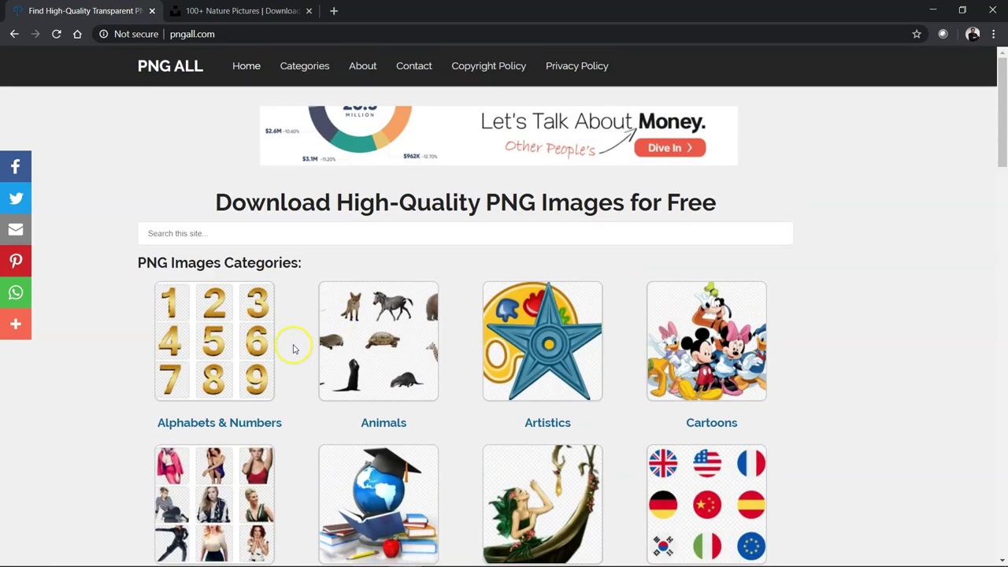
{"action": "left_click", "coordinate": [383, 361]}
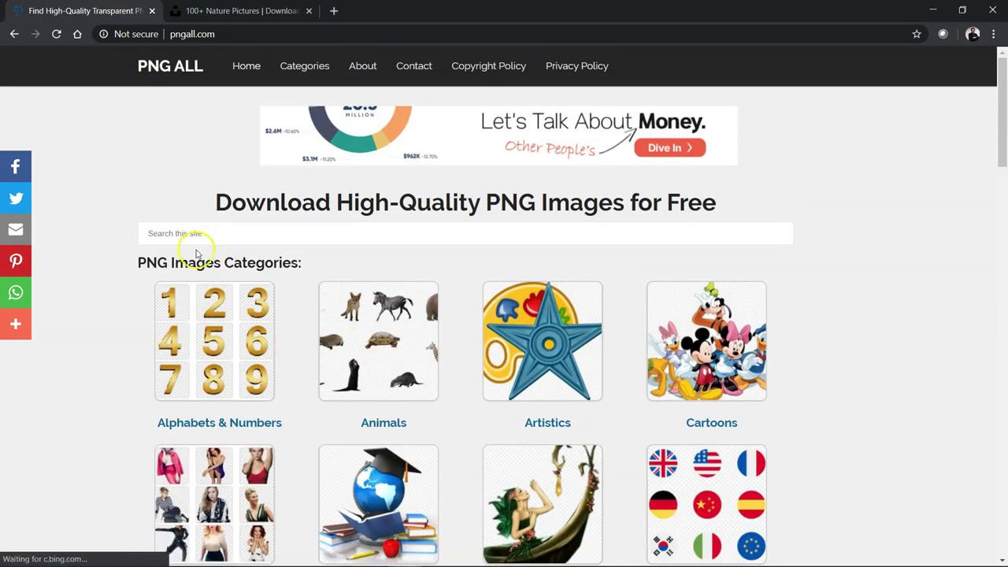
{"action": "scroll", "coordinate": [466, 398], "scroll_direction": "down", "scroll_amount": 8}
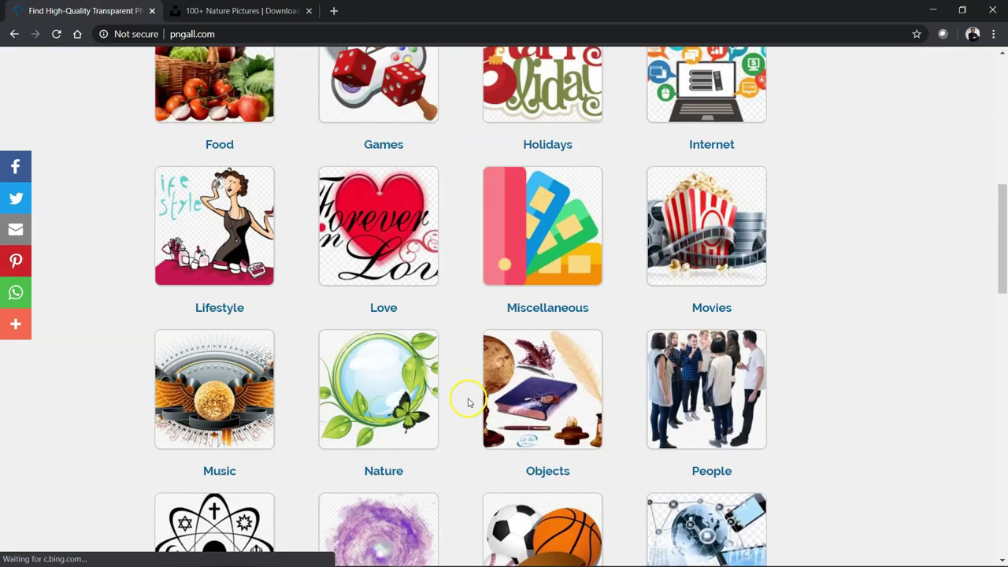
{"action": "scroll", "coordinate": [467, 397], "scroll_direction": "down", "scroll_amount": 7}
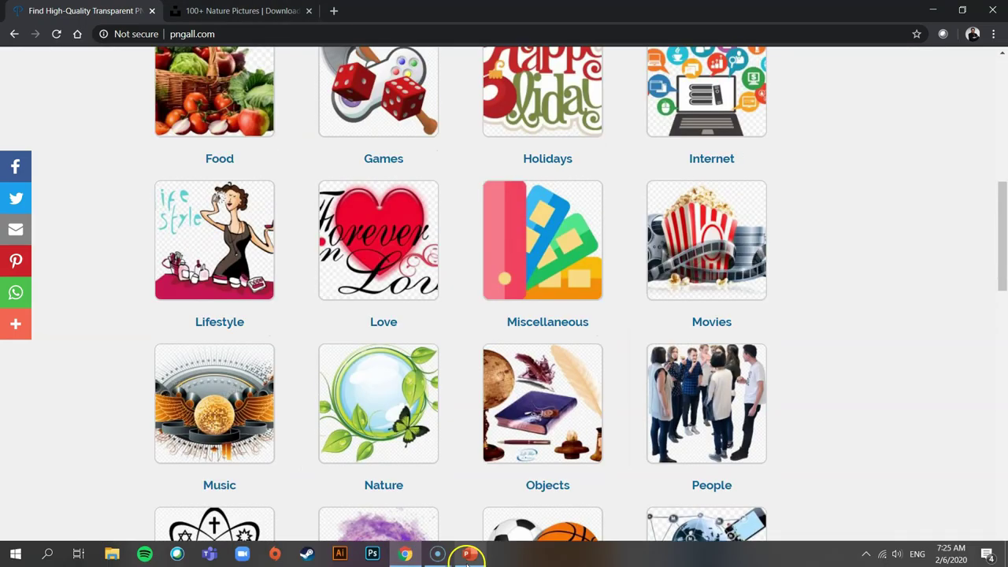
{"action": "left_click", "coordinate": [470, 554]}
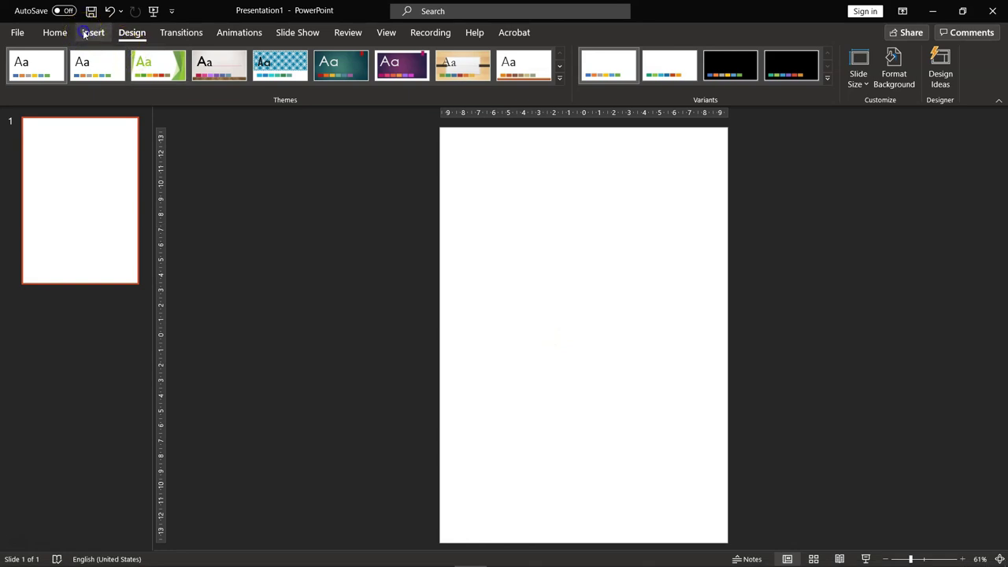
- Draw a rectangle and size it as a 4 cm tall, full-width band at the slide top
{"action": "left_click", "coordinate": [82, 32]}
{"action": "left_click", "coordinate": [235, 82]}
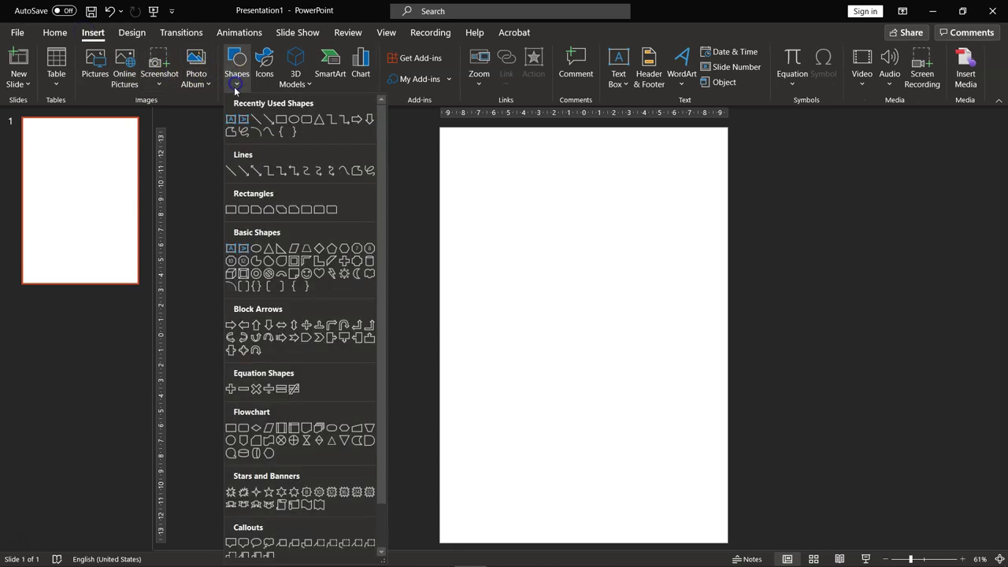
{"action": "left_click", "coordinate": [281, 119]}
{"action": "left_click_drag", "start_coordinate": [471, 164], "coordinate": [686, 269]}
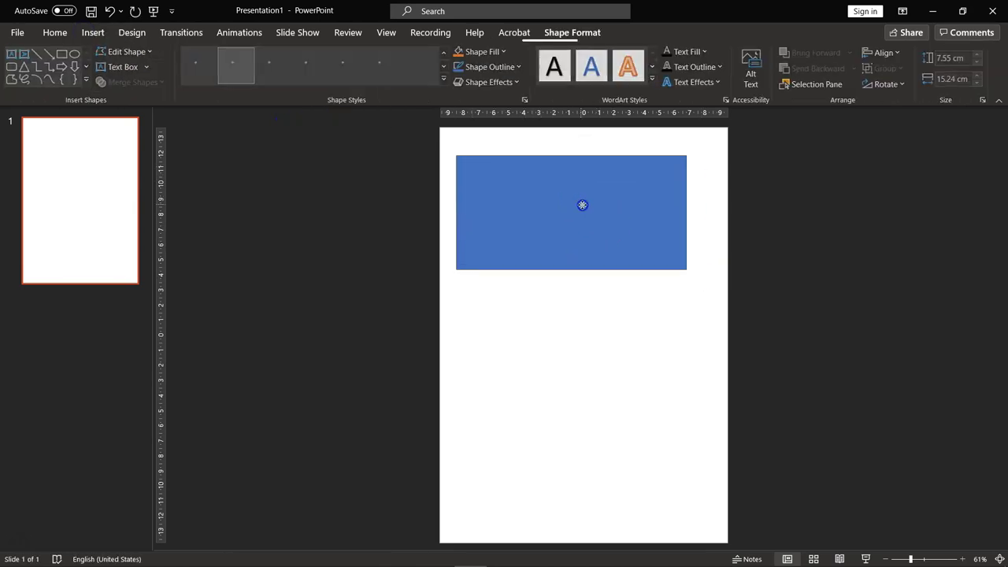
{"action": "left_click_drag", "start_coordinate": [583, 205], "coordinate": [564, 176]}
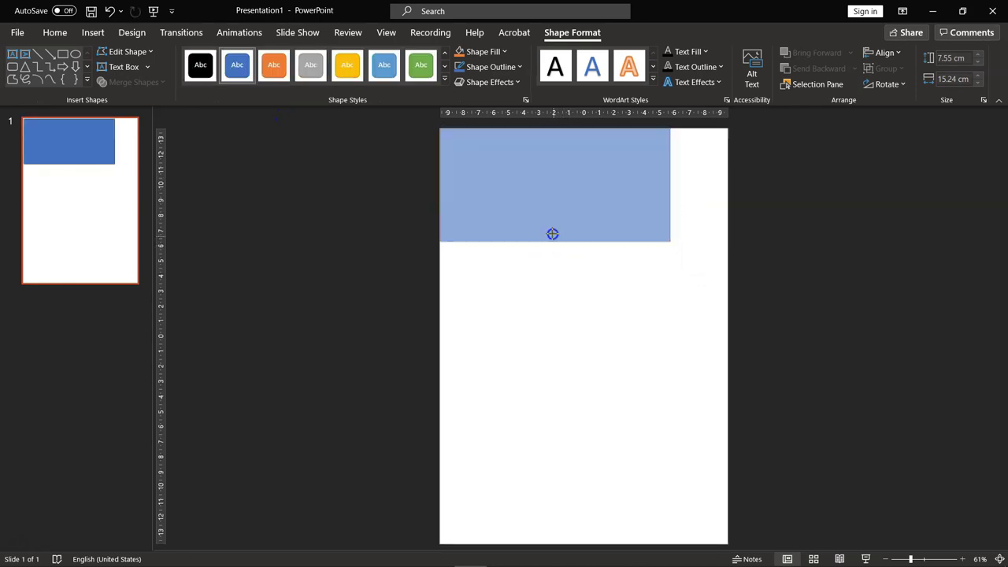
{"action": "left_click_drag", "start_coordinate": [552, 233], "coordinate": [552, 189]}
{"action": "left_click_drag", "start_coordinate": [669, 158], "coordinate": [727, 171]}
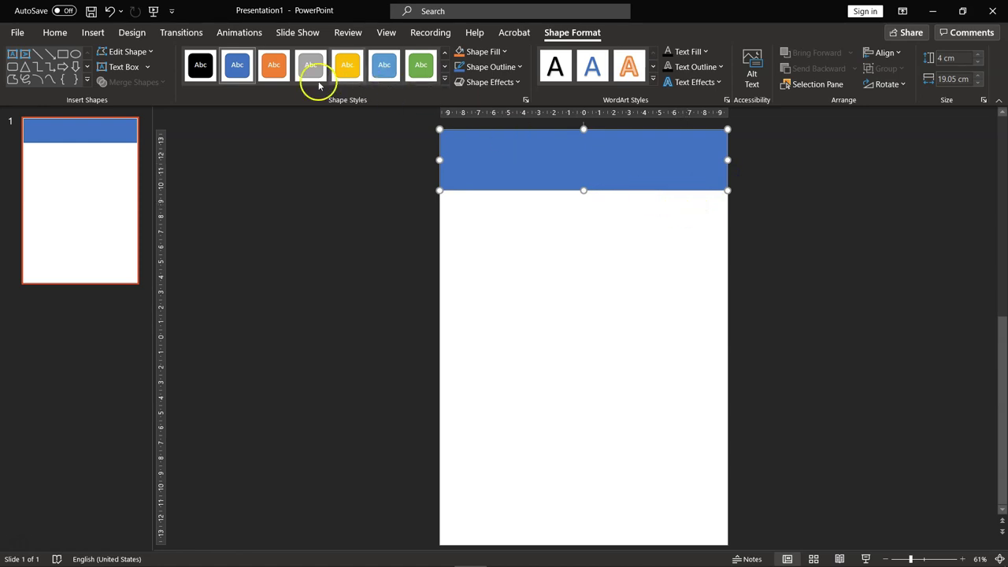
- Fill the band with a magenta pink from More Fill Colors
{"action": "left_click", "coordinate": [477, 54]}
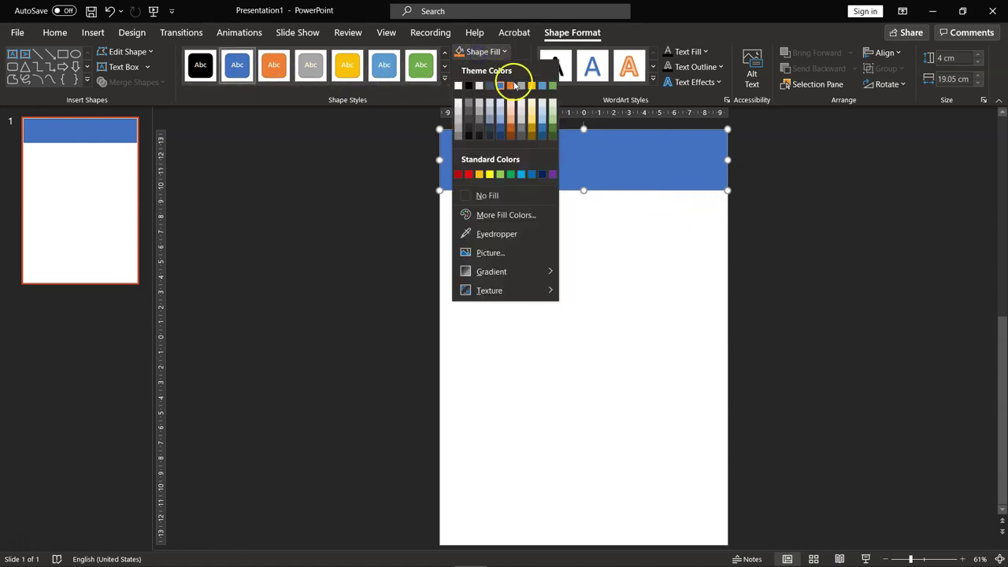
{"action": "left_click", "coordinate": [501, 217]}
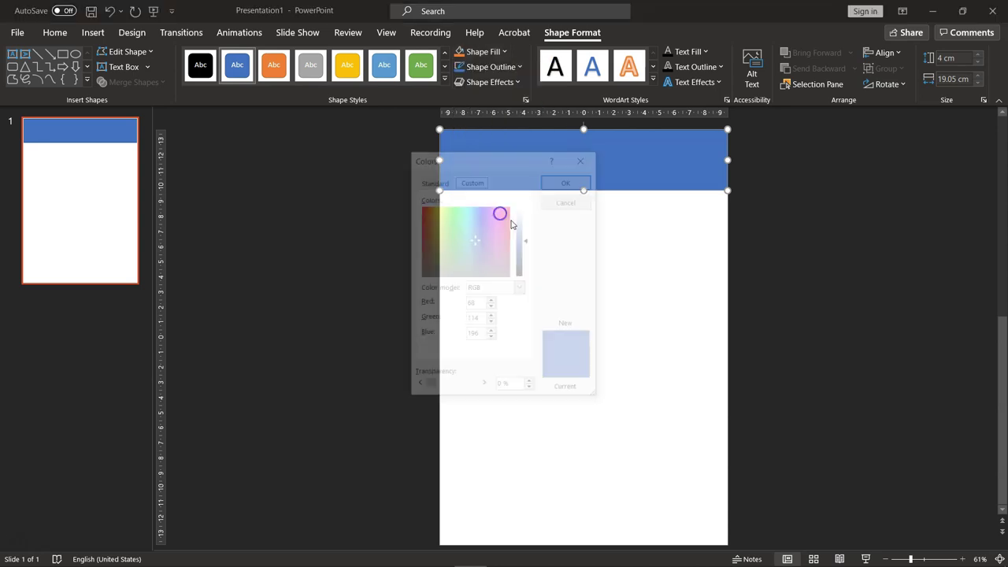
{"action": "left_click_drag", "start_coordinate": [499, 154], "coordinate": [343, 135]}
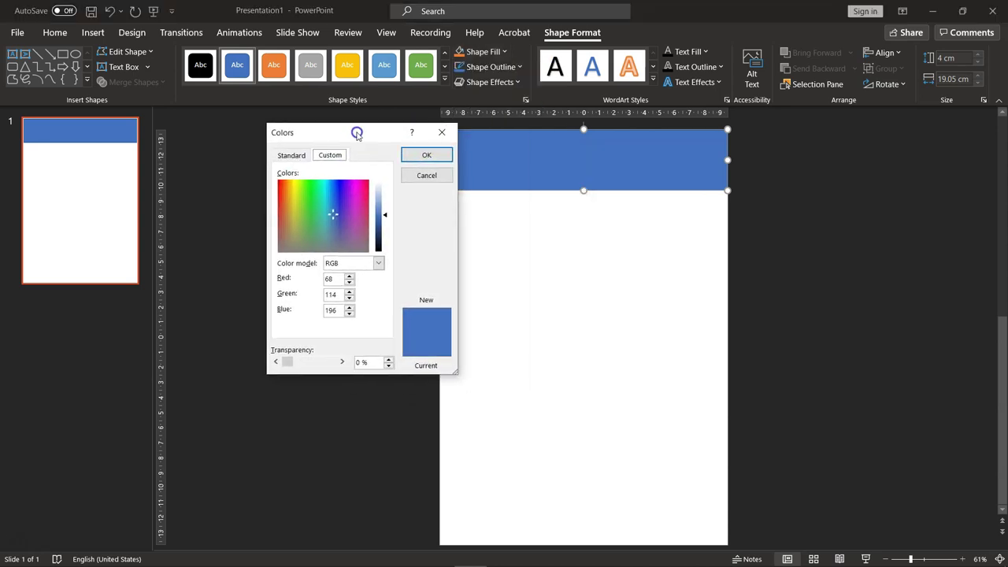
{"action": "left_click", "coordinate": [277, 158]}
{"action": "left_click", "coordinate": [331, 235]}
{"action": "left_click", "coordinate": [330, 245]}
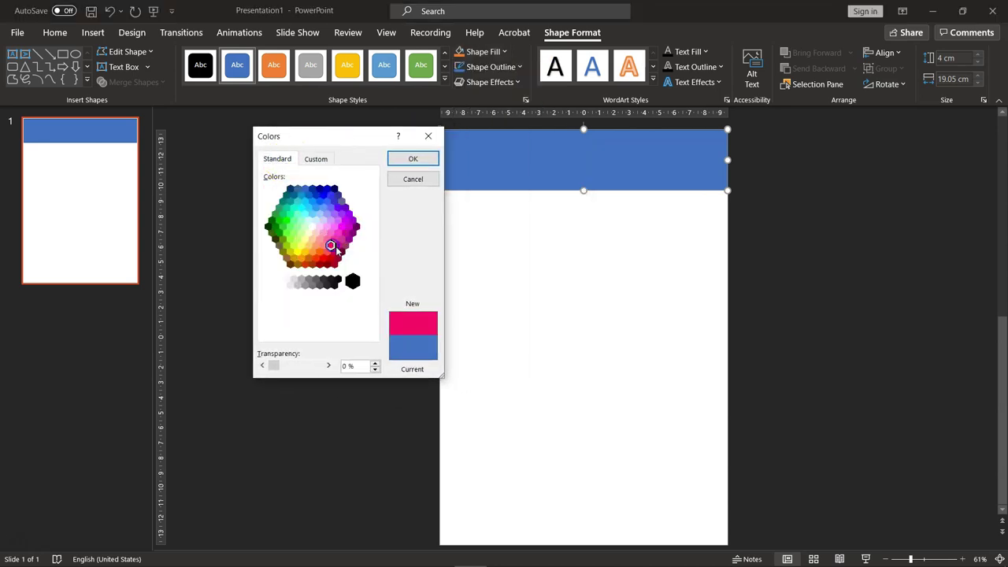
{"action": "left_click", "coordinate": [407, 160]}
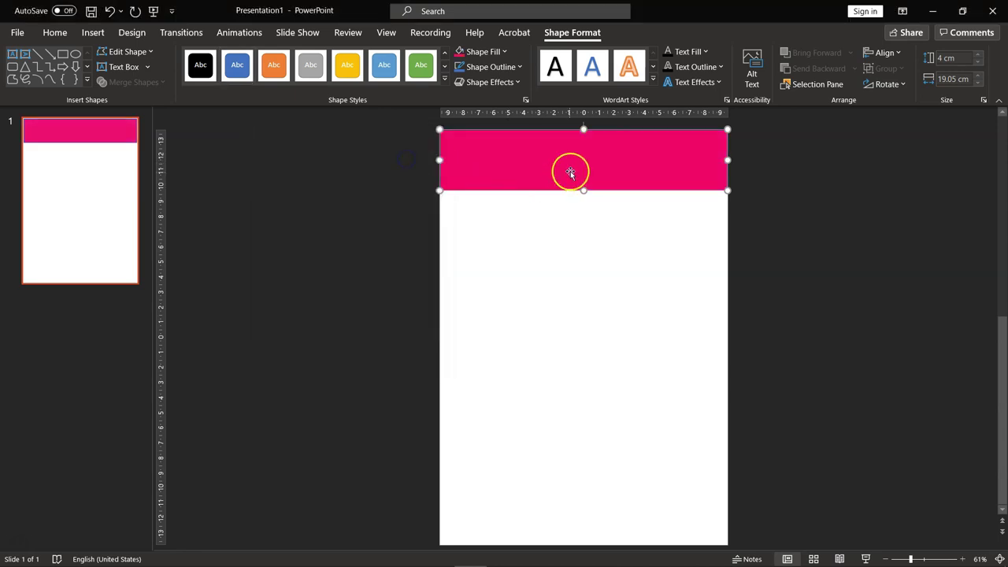
{"action": "left_click", "coordinate": [787, 254]}
{"action": "left_click", "coordinate": [645, 165]}
- Remove the band's outline and align it with the slide's top edge
{"action": "left_click", "coordinate": [476, 67]}
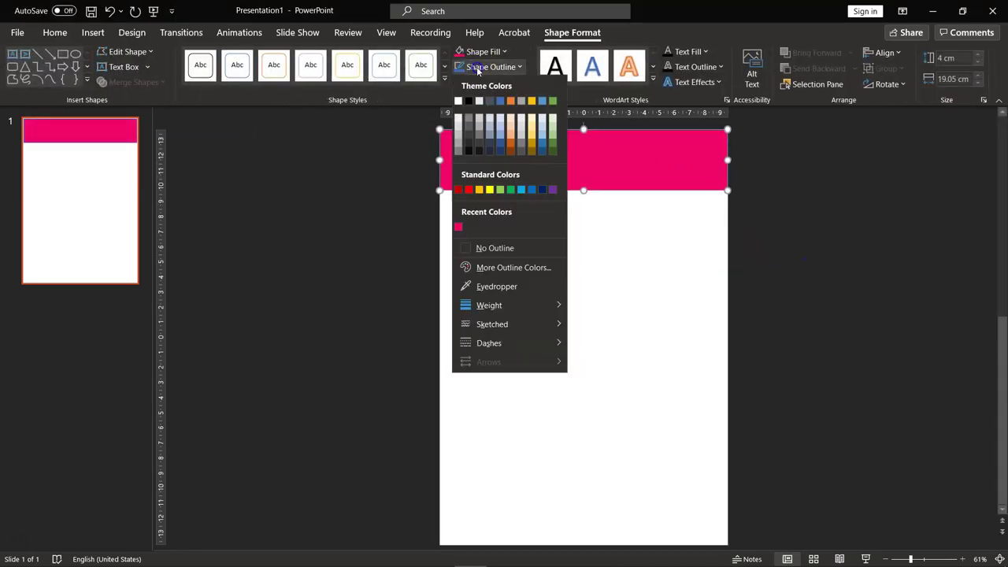
{"action": "left_click", "coordinate": [502, 246]}
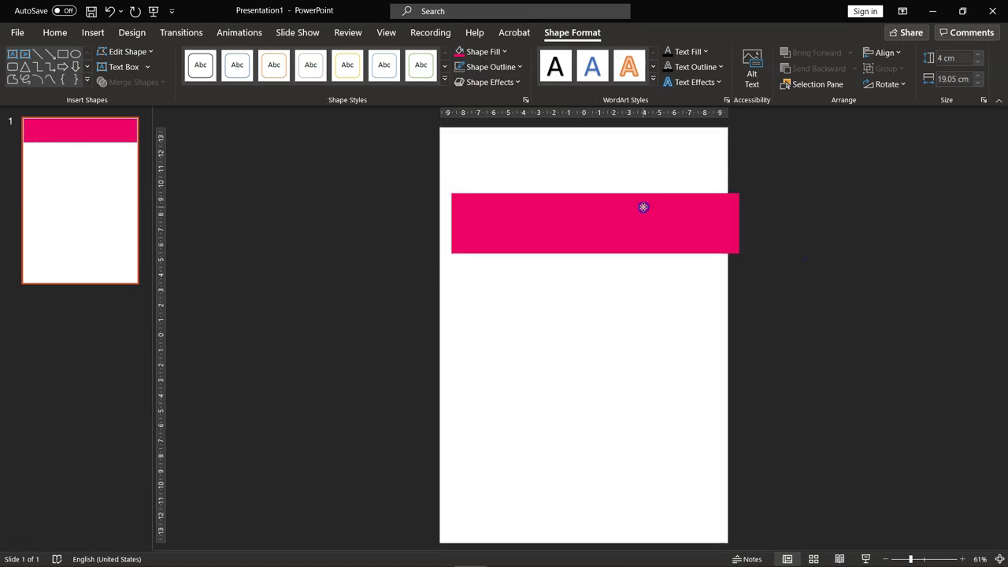
{"action": "mouse_move", "coordinate": [643, 187]}
{"action": "left_mouse_down"}
{"action": "mouse_move", "coordinate": [693, 229]}
{"action": "mouse_move", "coordinate": [642, 147]}
{"action": "mouse_move", "coordinate": [653, 150]}
{"action": "left_mouse_up"}
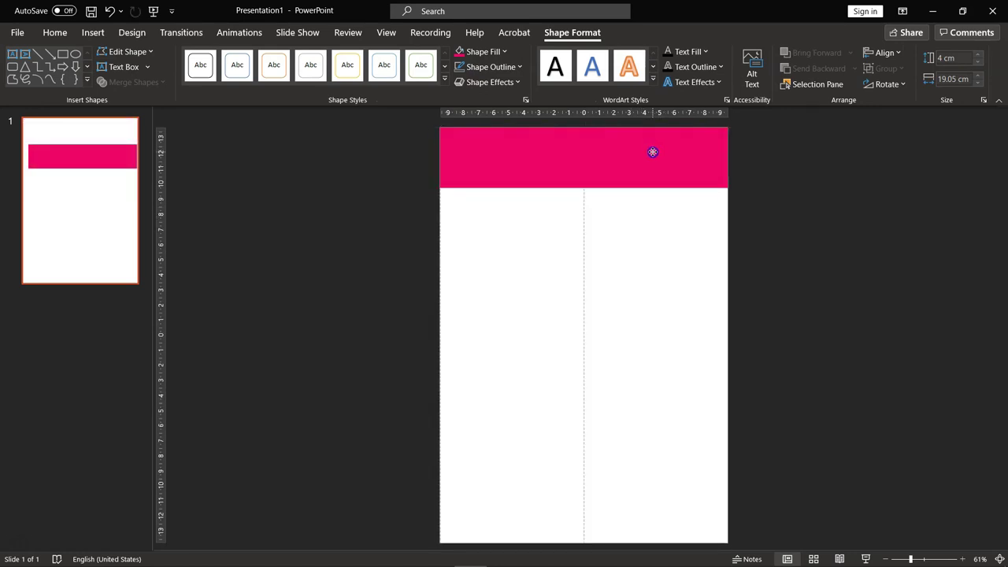
{"action": "left_click", "coordinate": [744, 181]}
{"action": "left_click", "coordinate": [702, 162]}
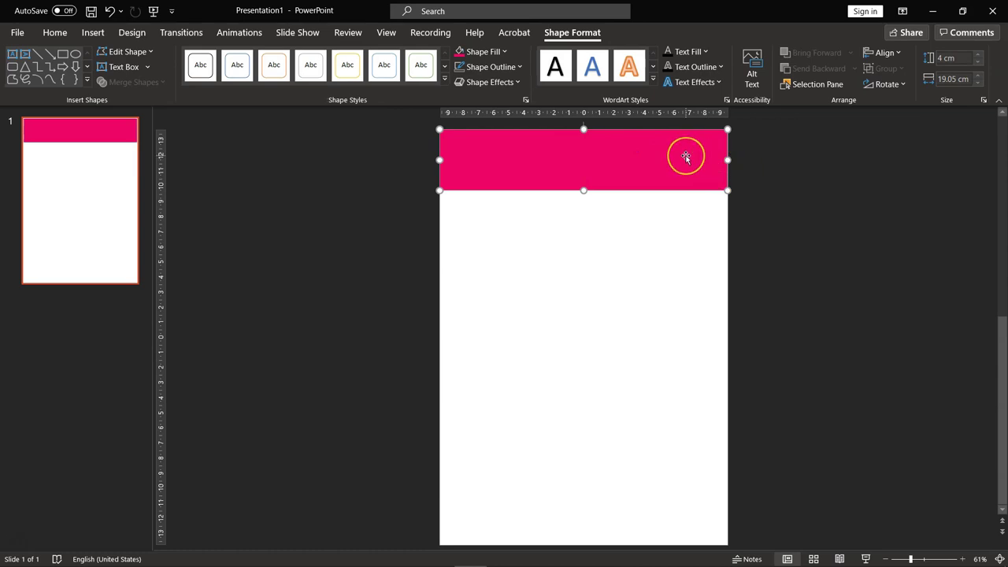
- Add the title 'TCHER COLLECTION' in a text box styled white Open Sans ExtraBold
{"action": "left_click", "coordinate": [93, 33]}
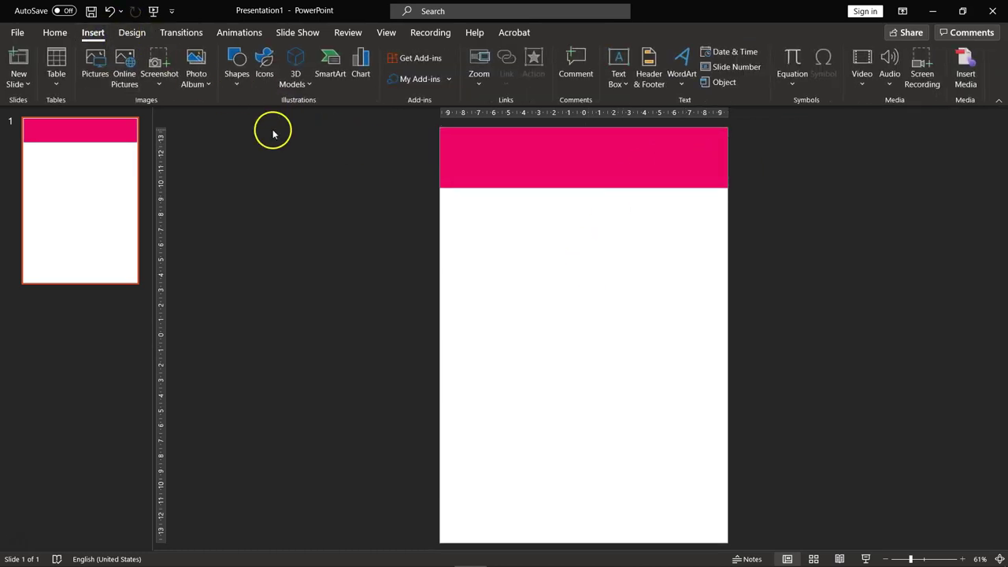
{"action": "left_click", "coordinate": [614, 60]}
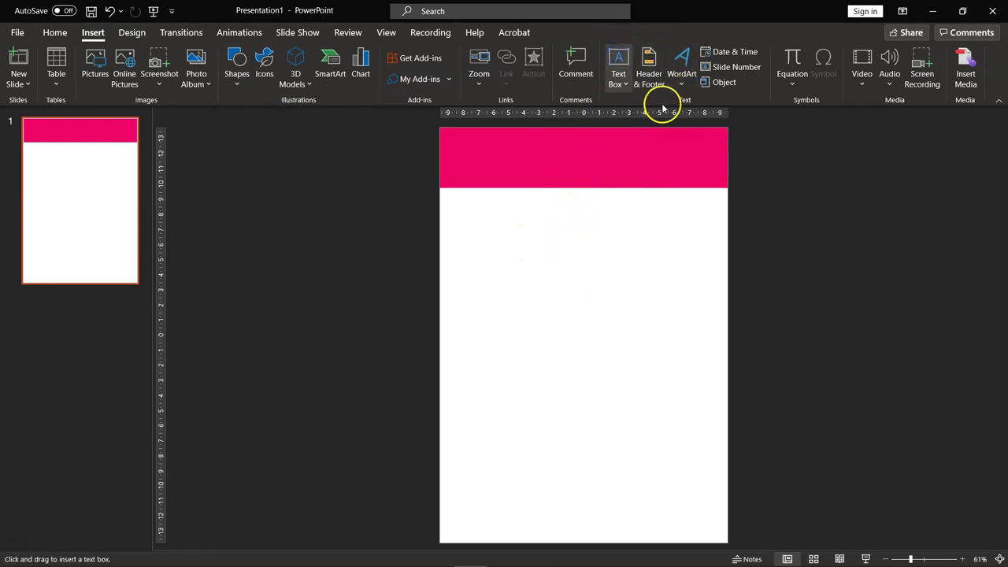
{"action": "left_click", "coordinate": [504, 260]}
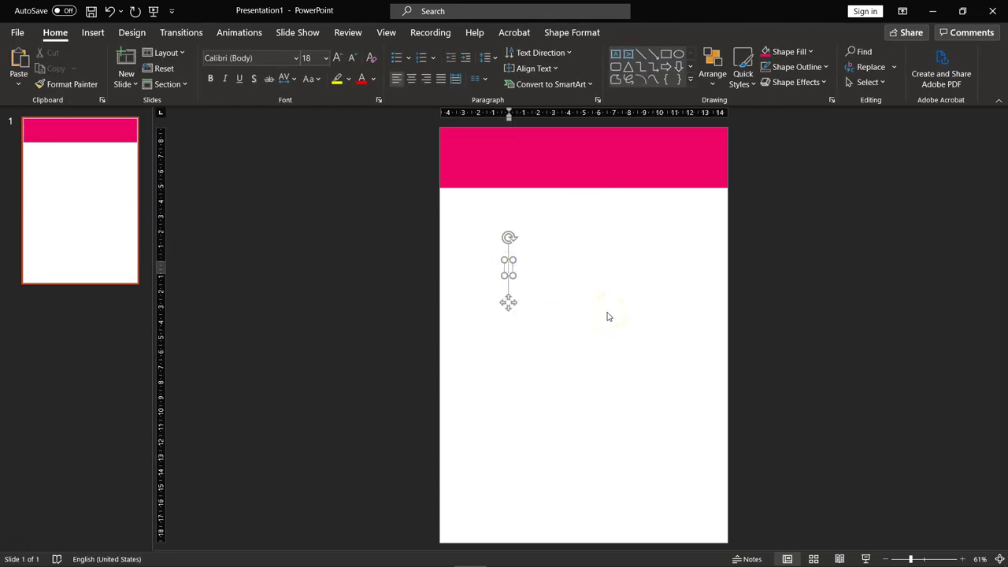
{"action": "type", "text": "TCHER COLLECTION"}
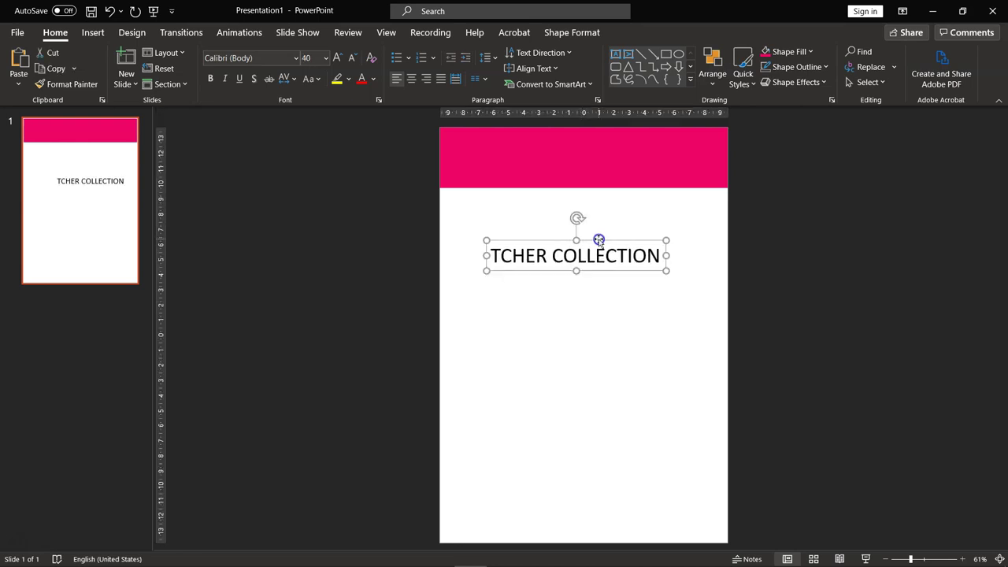
{"action": "left_click_drag", "start_coordinate": [493, 255], "coordinate": [663, 272]}
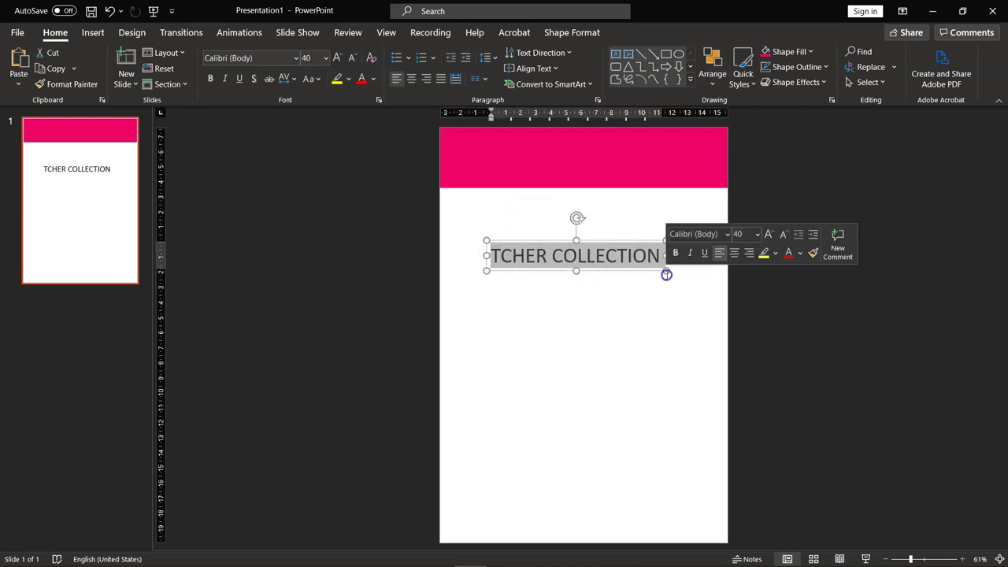
{"action": "left_click", "coordinate": [296, 59]}
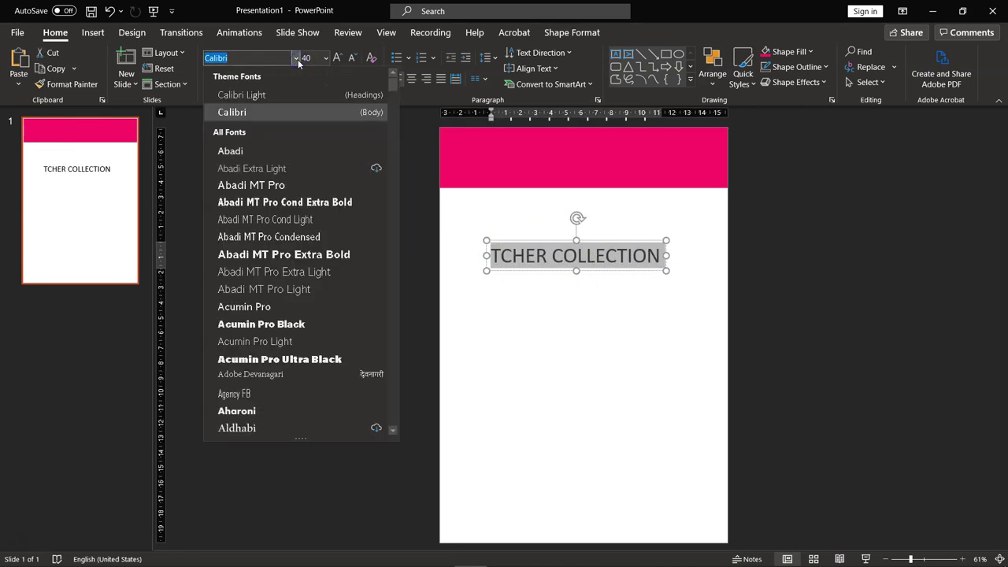
{"action": "left_click_drag", "start_coordinate": [392, 92], "coordinate": [389, 145]}
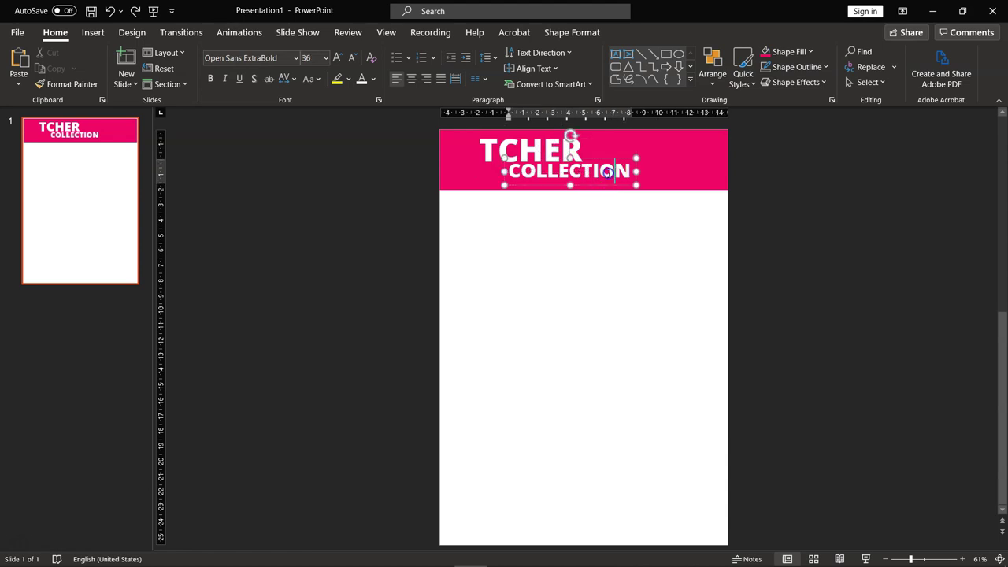
- Add a white 'Majalah Edisi Pertama' text box and move it into the pink header
{"action": "left_click", "coordinate": [574, 259]}
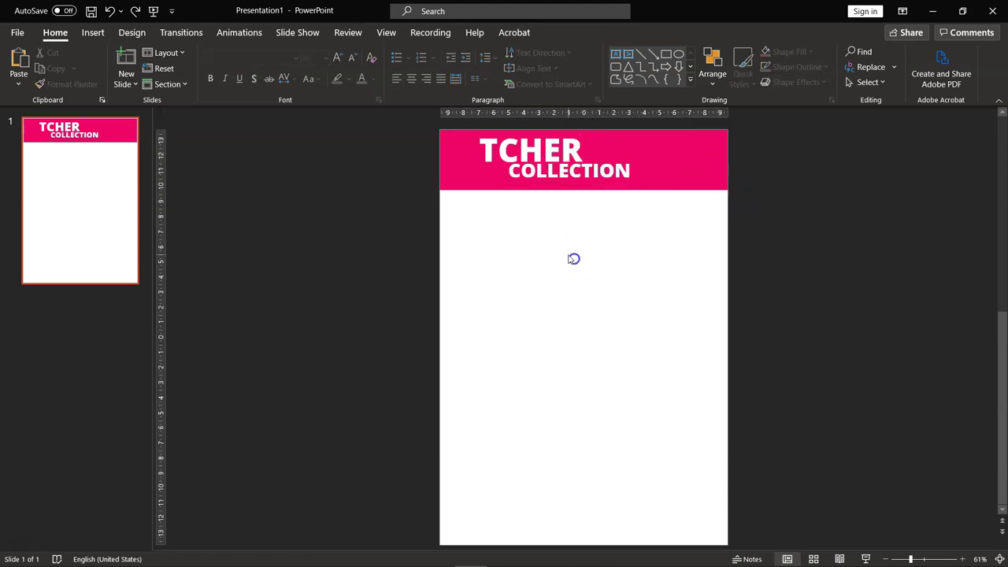
{"action": "left_click", "coordinate": [101, 33]}
{"action": "left_click", "coordinate": [618, 82]}
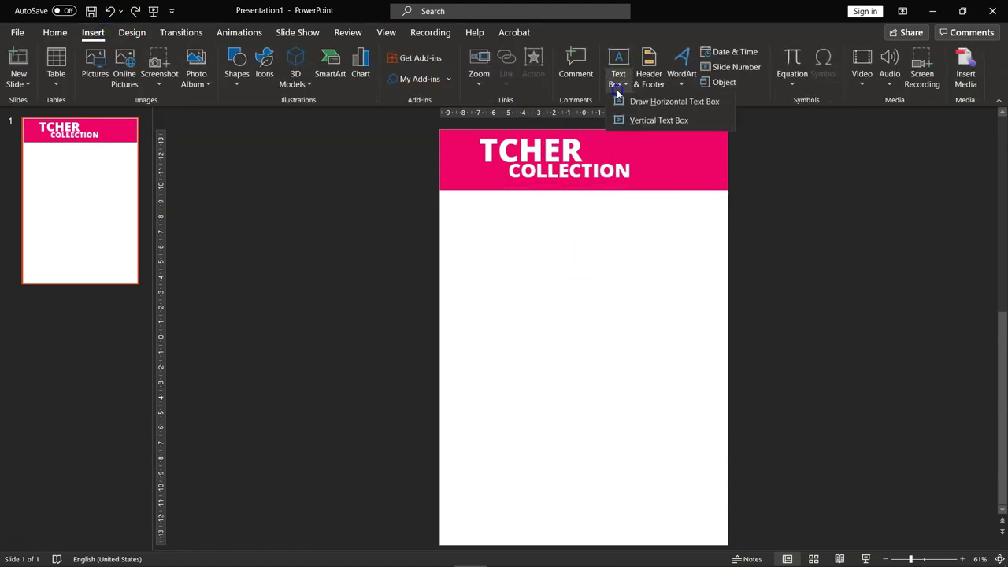
{"action": "left_click", "coordinate": [640, 105]}
{"action": "left_click", "coordinate": [549, 252]}
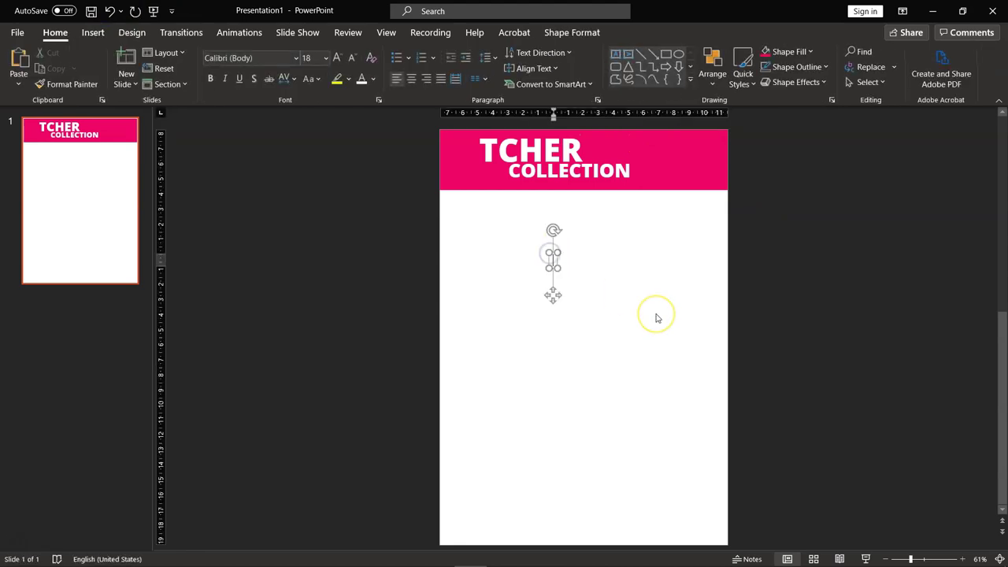
{"action": "type", "text": "Majalah"}
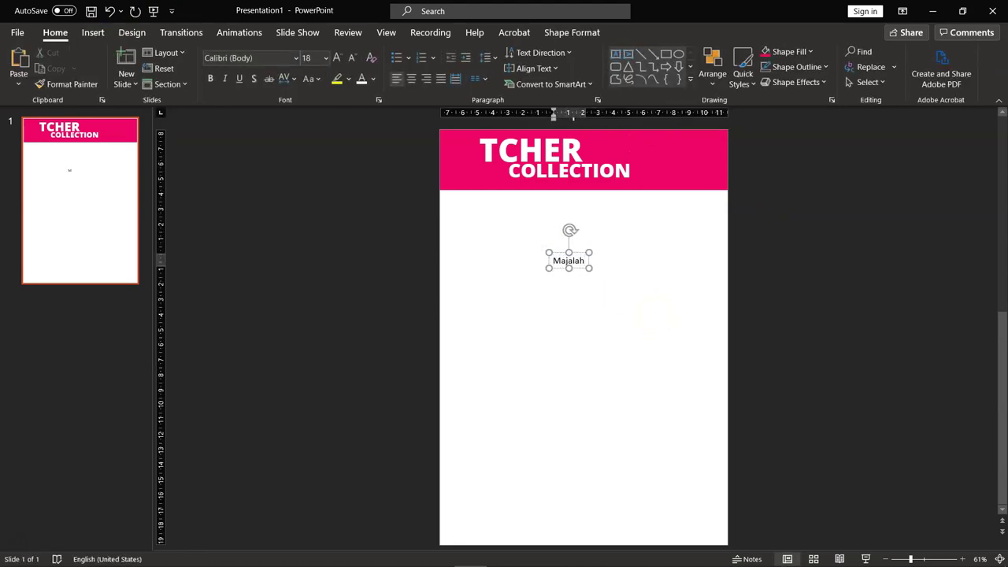
{"action": "type", "text": " Edisi Per"}
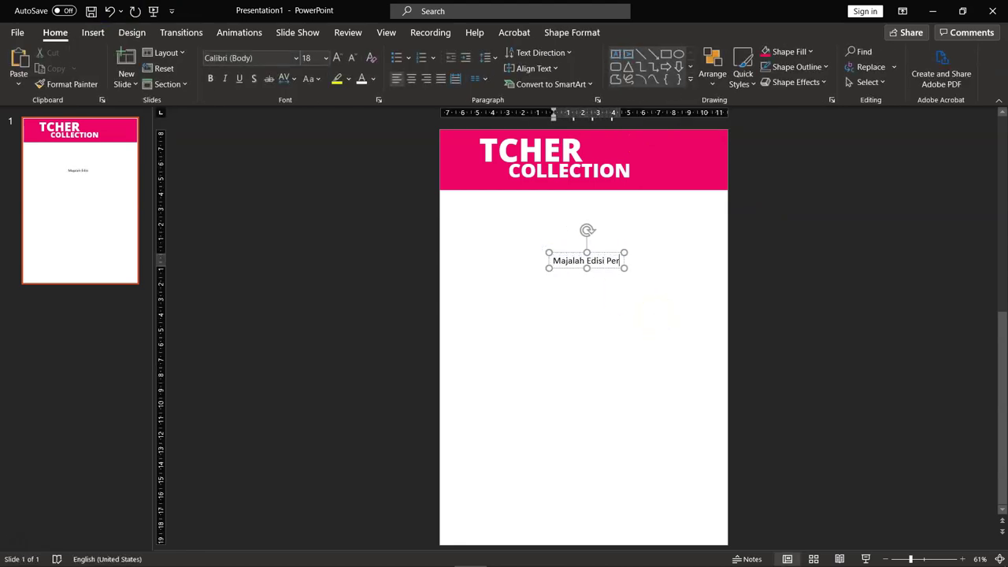
{"action": "type", "text": "tama"}
{"action": "key", "text": "ctrl+a"}
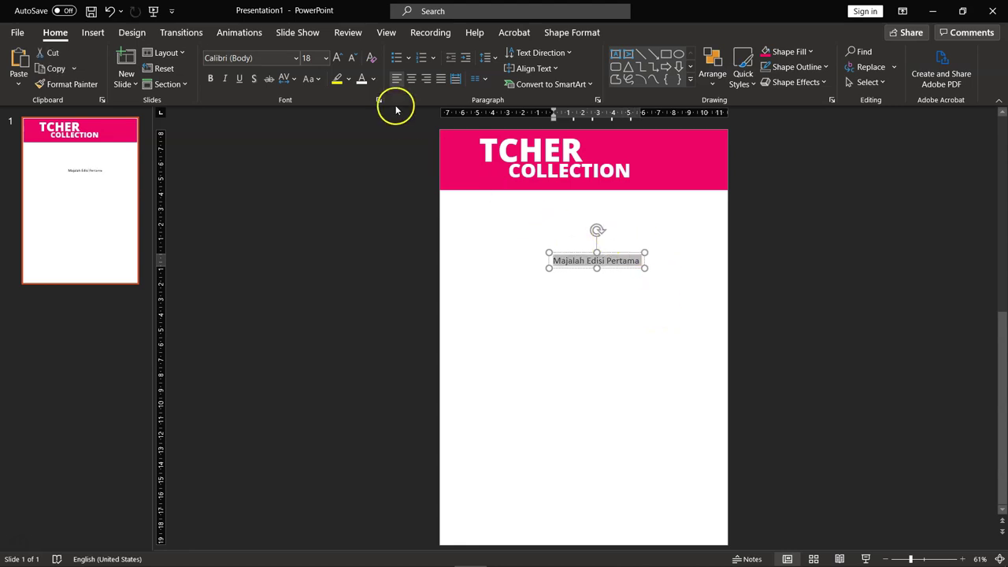
{"action": "left_click", "coordinate": [362, 79]}
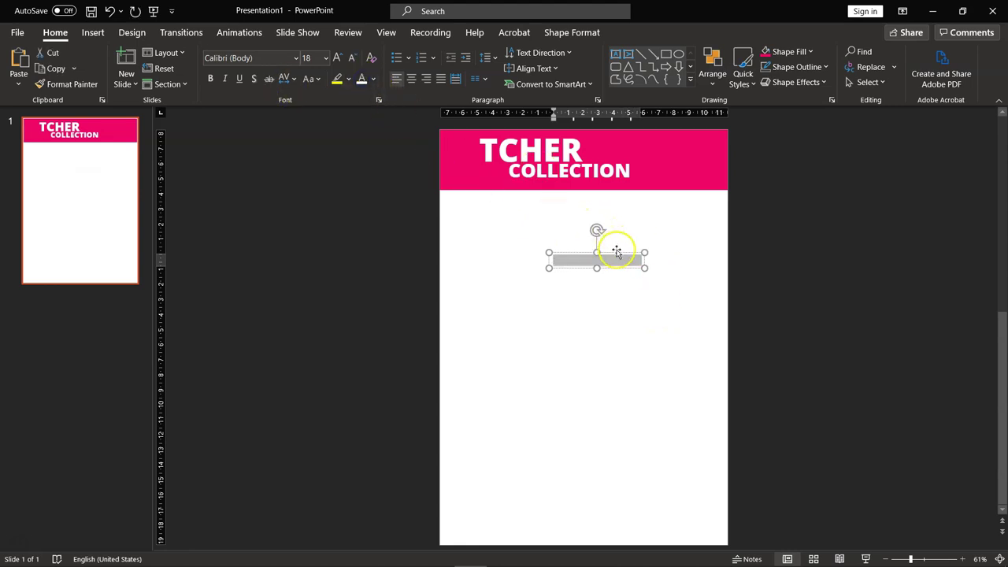
{"action": "left_click_drag", "start_coordinate": [616, 251], "coordinate": [698, 182]}
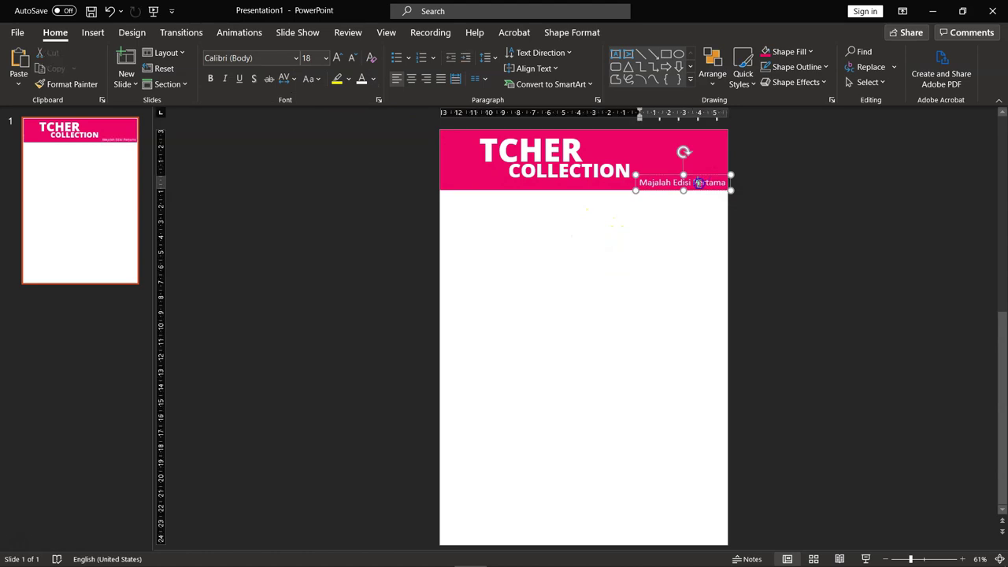
- Set the subtitle to 14 pt Open Sans ExtraBold
{"action": "left_click", "coordinate": [353, 59]}
{"action": "left_click", "coordinate": [353, 59]}
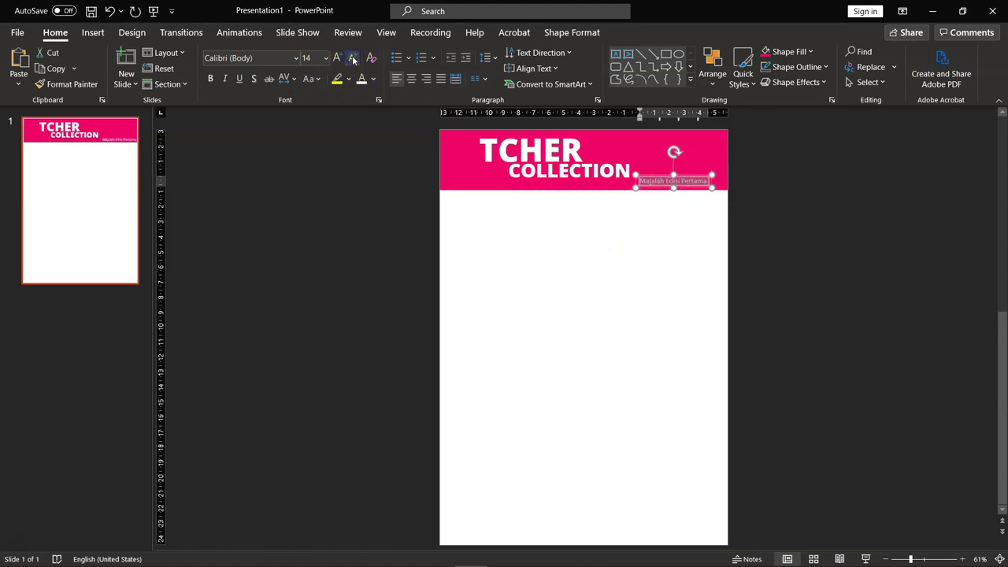
{"action": "left_click", "coordinate": [271, 59]}
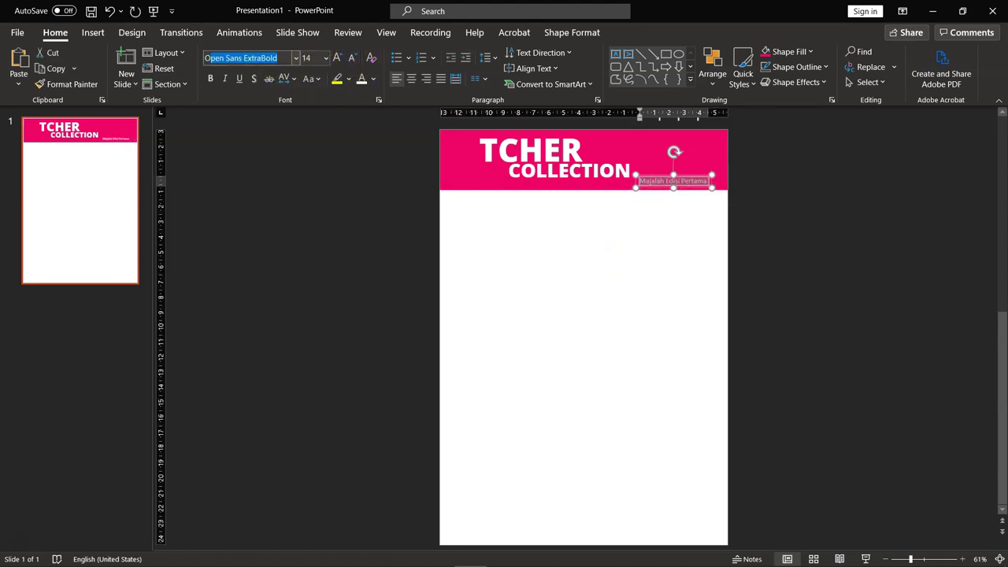
{"action": "key", "text": "Return"}
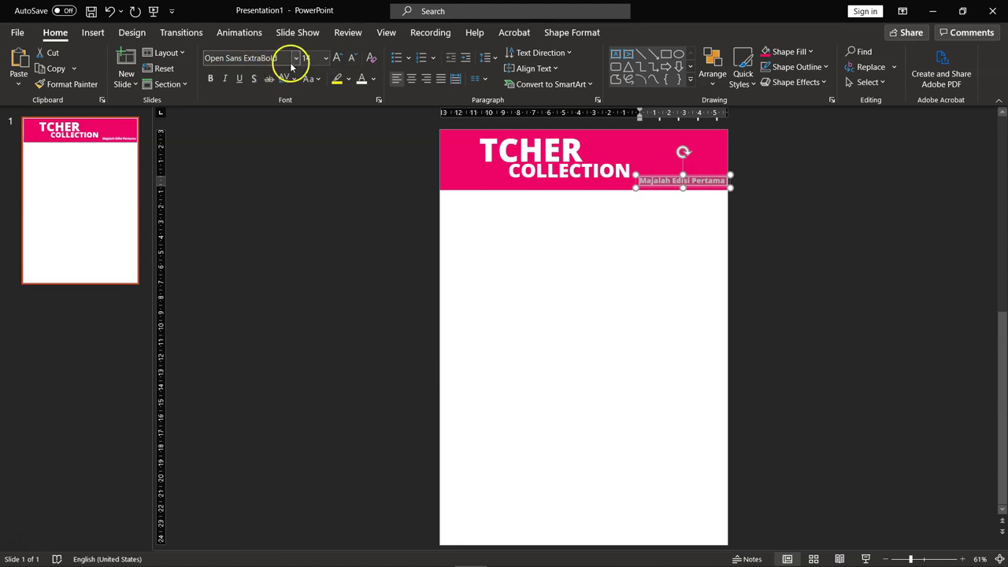
{"action": "left_click", "coordinate": [669, 272]}
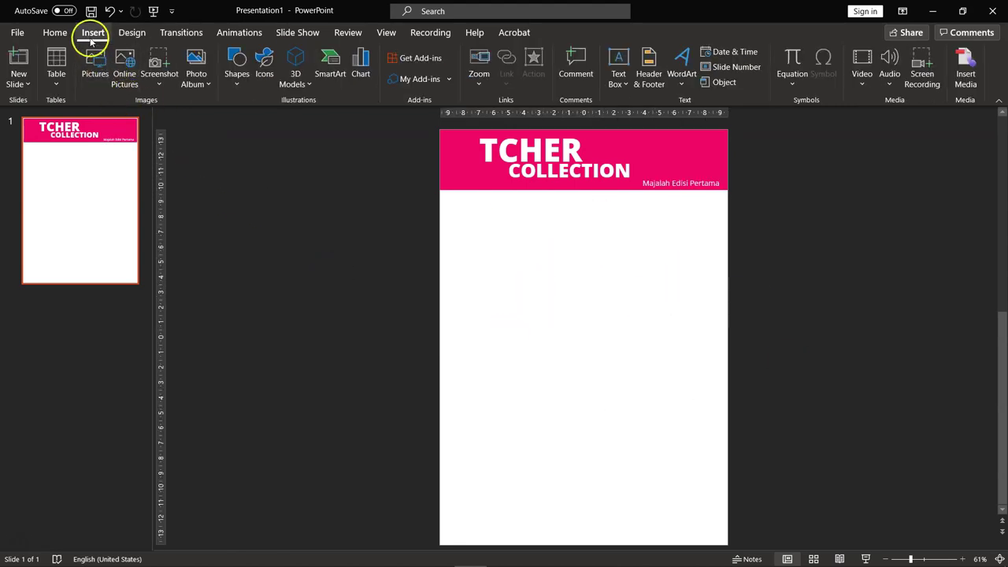
- Insert the 'DO MORE.' desk photo and position it directly under the pink header
{"action": "left_click", "coordinate": [94, 63]}
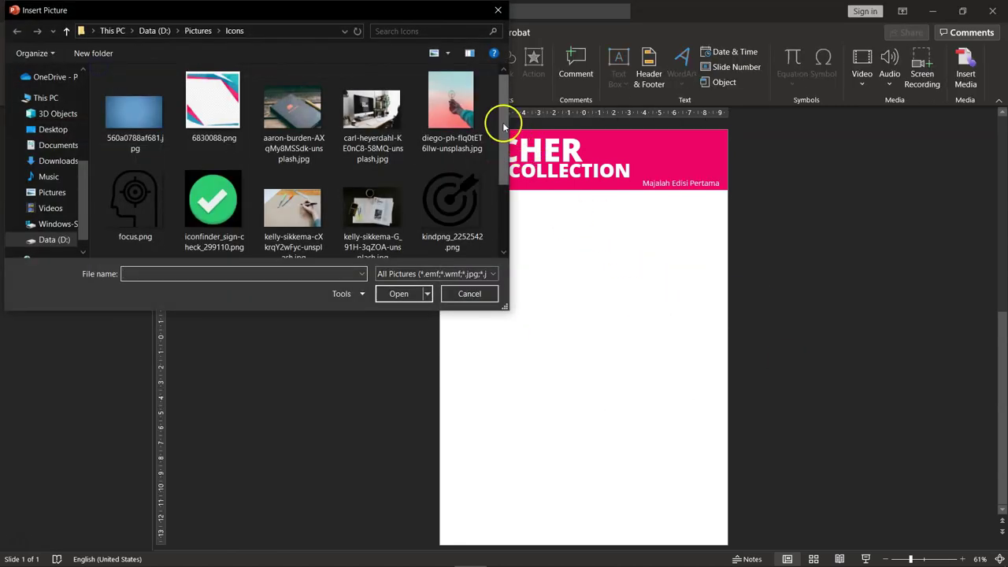
{"action": "mouse_move", "coordinate": [504, 117]}
{"action": "left_mouse_down"}
{"action": "mouse_move", "coordinate": [511, 199]}
{"action": "mouse_move", "coordinate": [508, 94]}
{"action": "left_mouse_up"}
{"action": "double_click", "coordinate": [411, 157]}
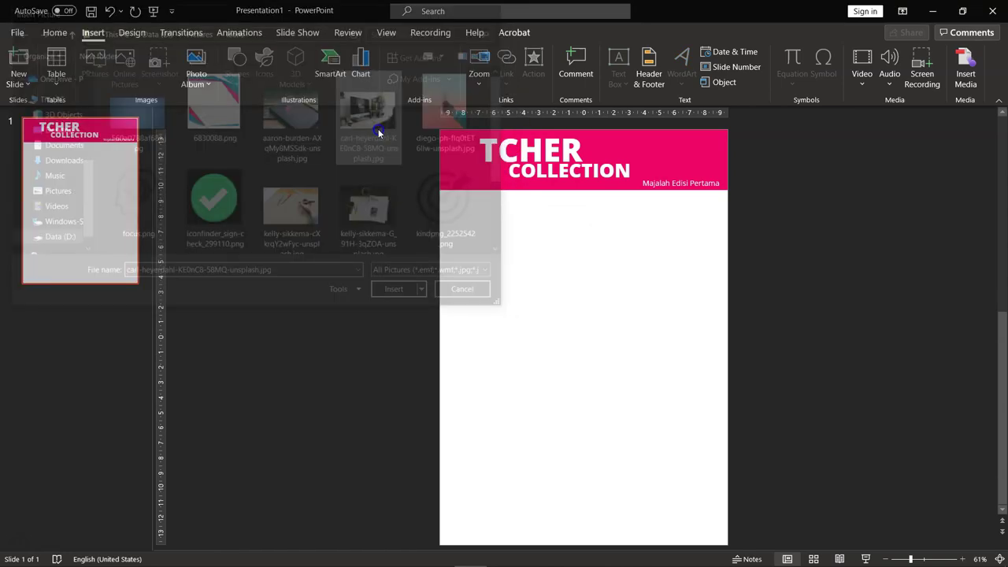
{"action": "mouse_move", "coordinate": [657, 334]}
{"action": "left_mouse_down"}
{"action": "mouse_move", "coordinate": [644, 280]}
{"action": "mouse_move", "coordinate": [655, 270]}
{"action": "left_mouse_up"}
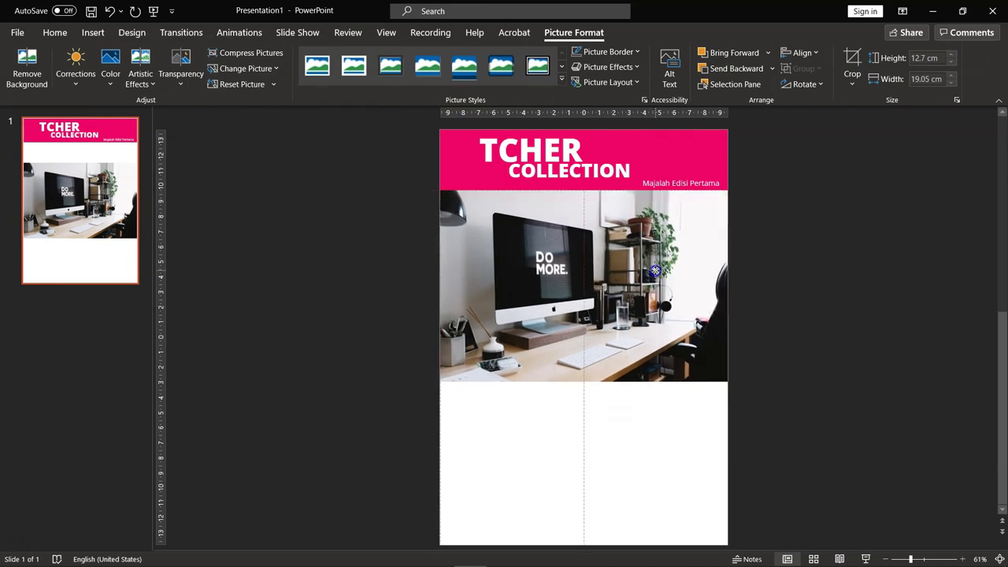
{"action": "left_click", "coordinate": [797, 328]}
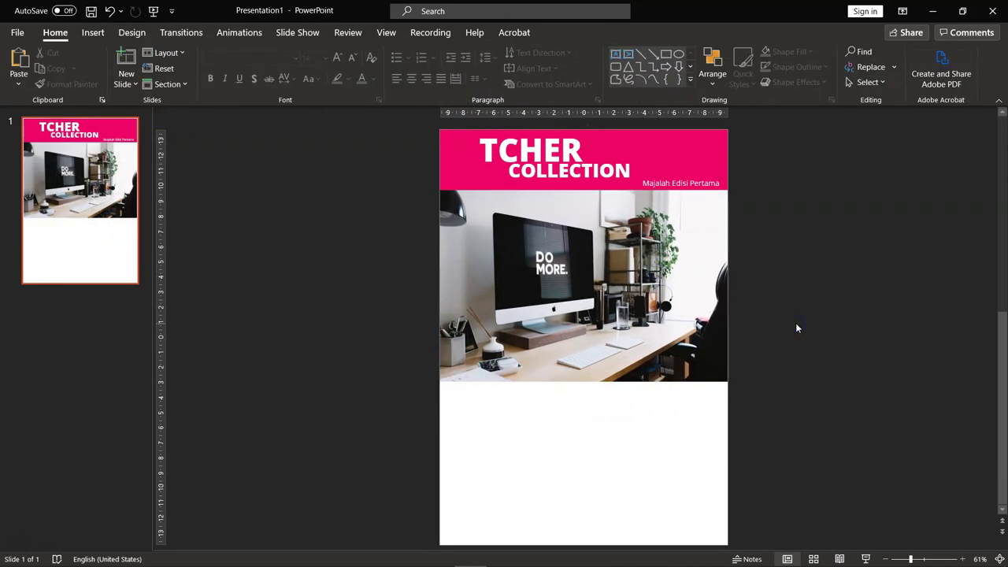
{"action": "left_click", "coordinate": [616, 292]}
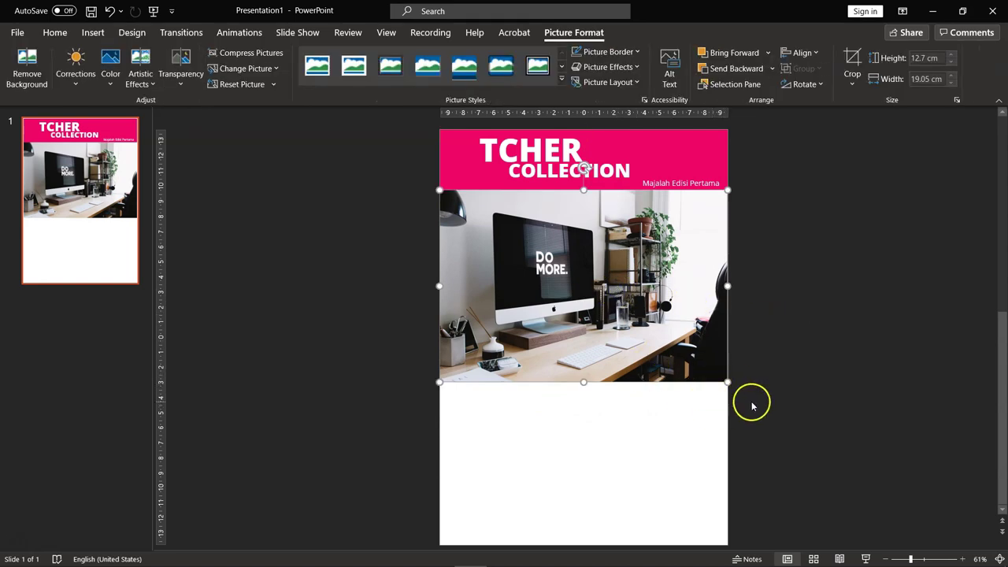
{"action": "left_click", "coordinate": [513, 420]}
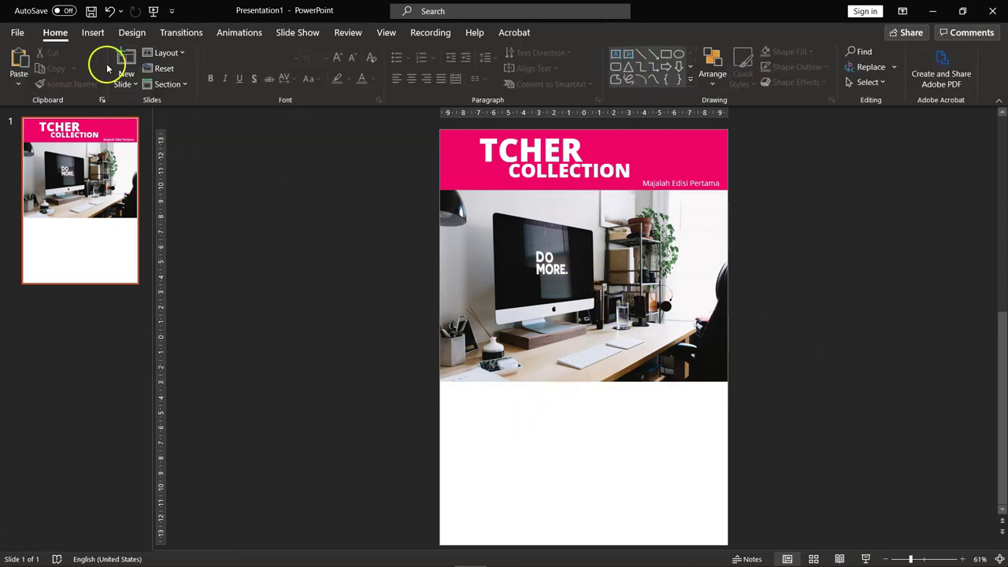
{"action": "left_click", "coordinate": [619, 347]}
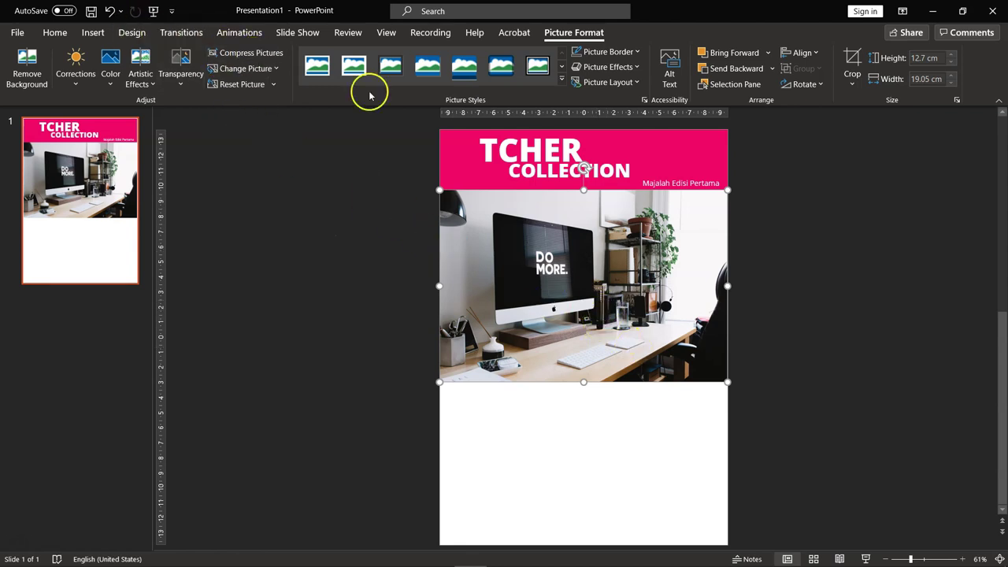
{"action": "mouse_move", "coordinate": [583, 299]}
{"action": "left_mouse_down"}
{"action": "mouse_move", "coordinate": [586, 322]}
{"action": "mouse_move", "coordinate": [594, 292]}
{"action": "left_mouse_up"}
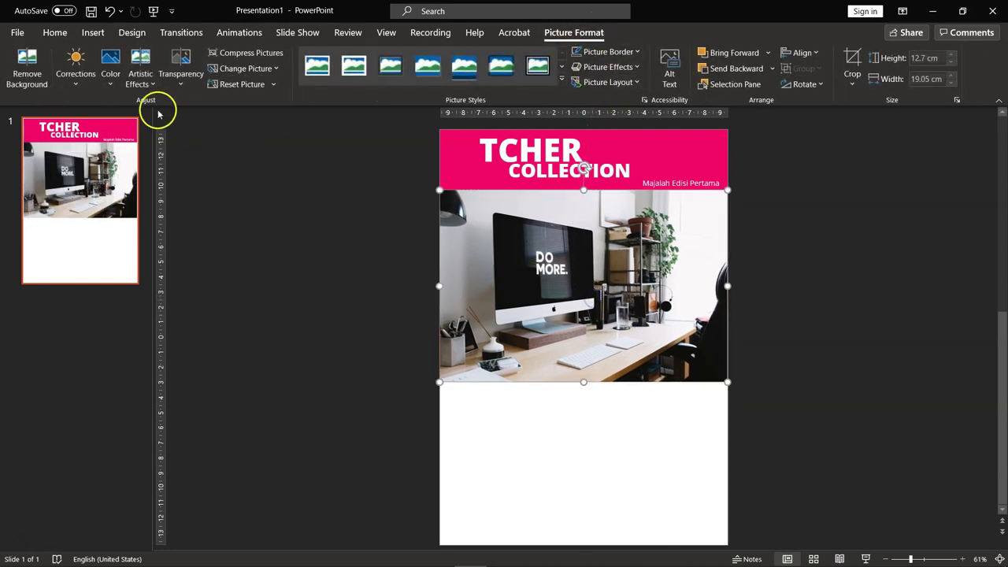
- Try artistic effects and transparency, then recolour the desk photo with a vivid pink-purple tint
{"action": "left_click", "coordinate": [137, 84]}
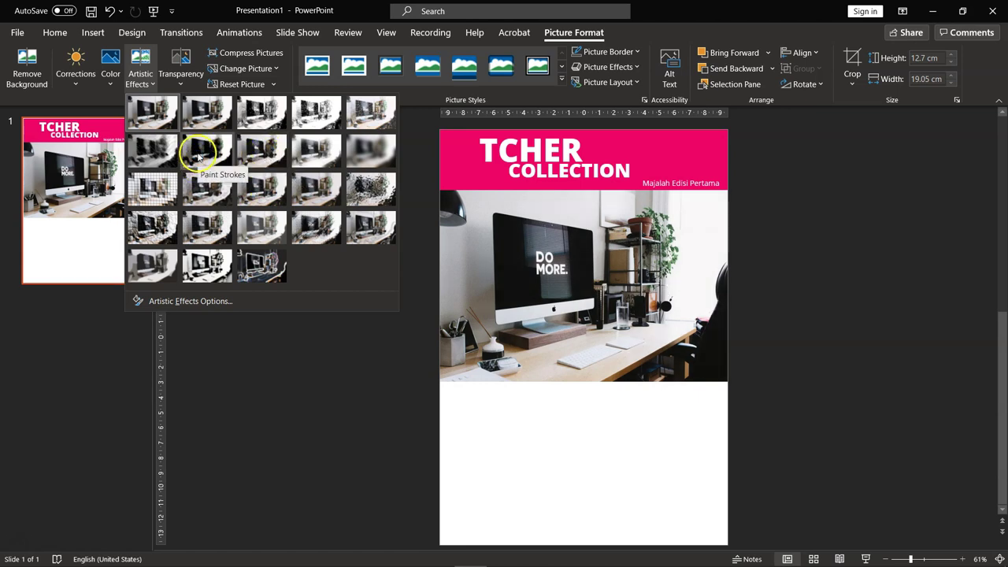
{"action": "left_click", "coordinate": [182, 79]}
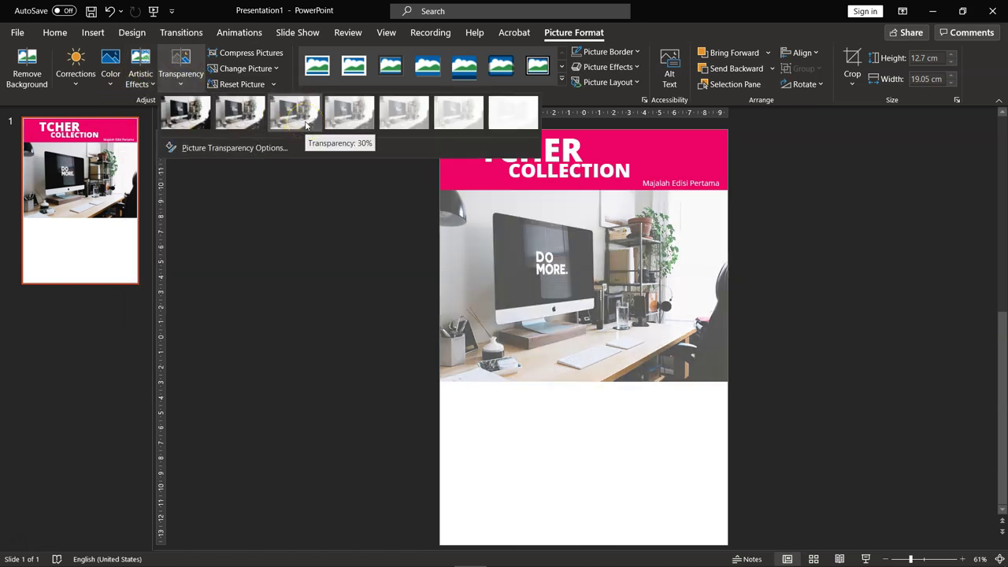
{"action": "left_click", "coordinate": [395, 128]}
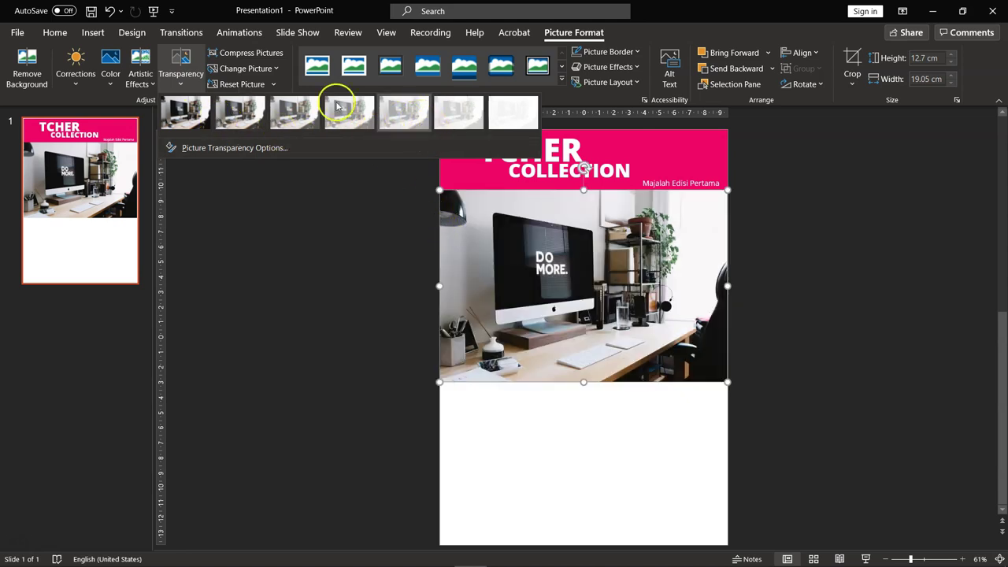
{"action": "left_click", "coordinate": [180, 74]}
{"action": "left_click", "coordinate": [792, 354]}
{"action": "left_click", "coordinate": [666, 305]}
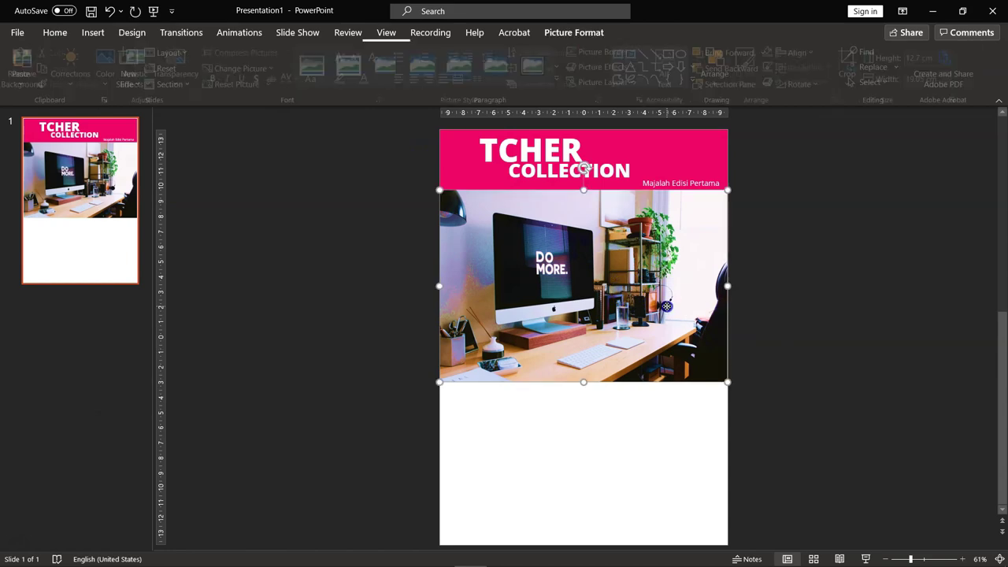
{"action": "left_click", "coordinate": [110, 63]}
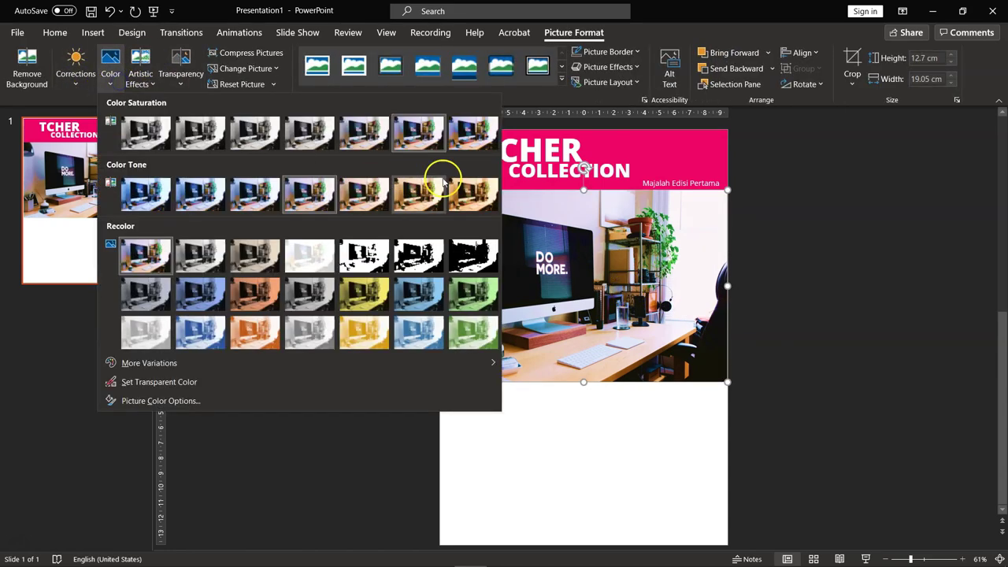
{"action": "left_click", "coordinate": [857, 399]}
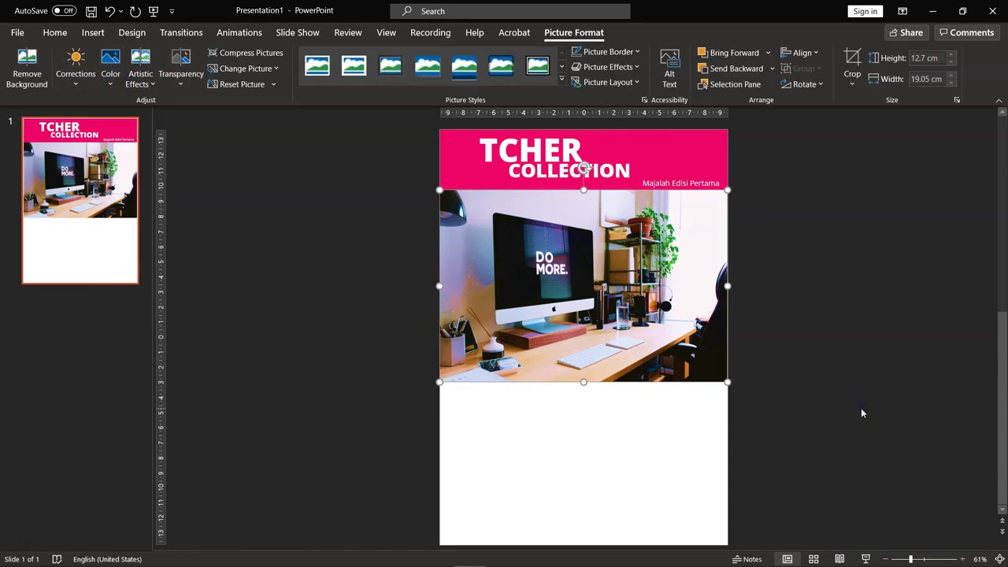
{"action": "left_click", "coordinate": [861, 408]}
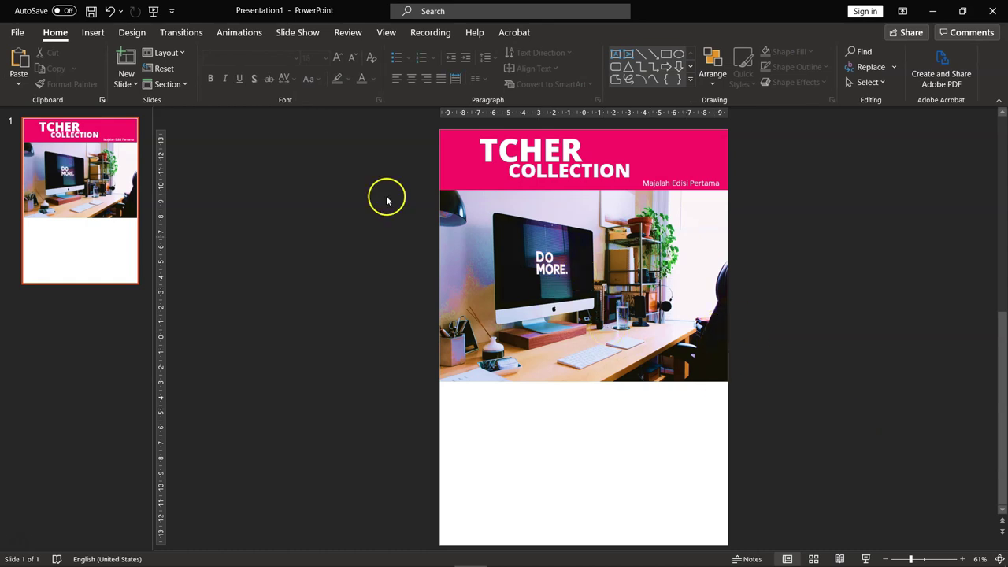
- Add a text box below the photo reading 'GURU HADAPI CABARAN PKP' and select its text
{"action": "left_click", "coordinate": [93, 32]}
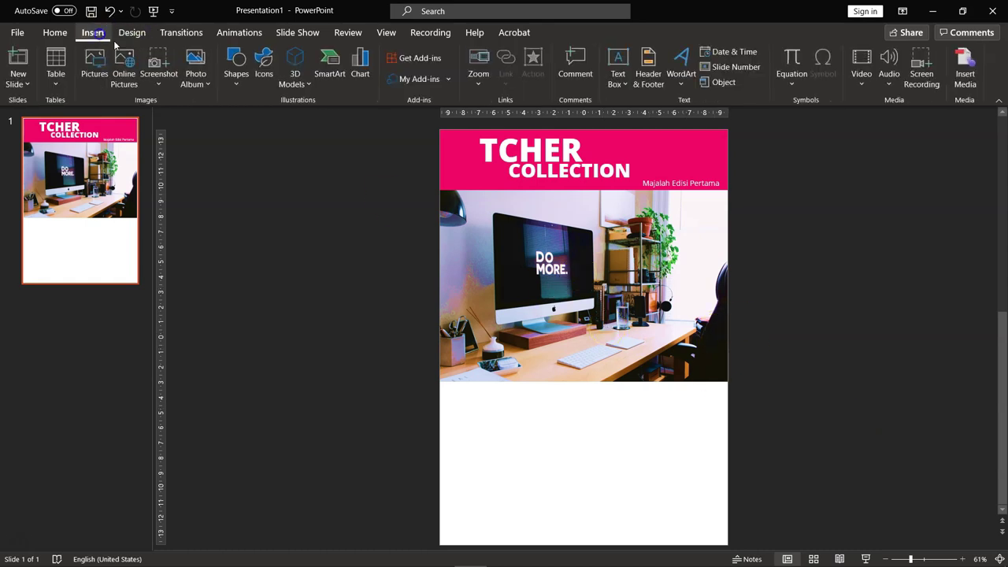
{"action": "left_click", "coordinate": [618, 60]}
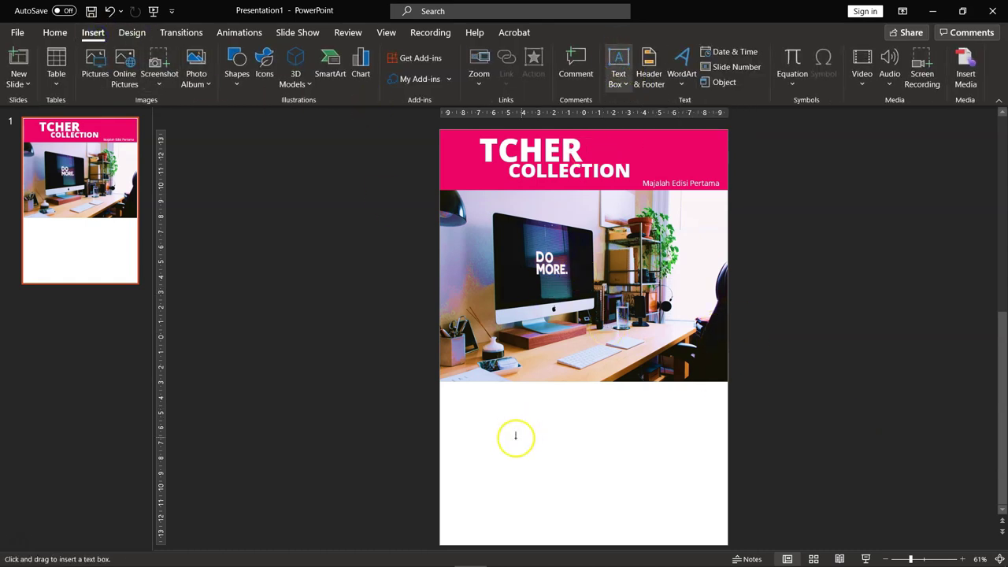
{"action": "left_click", "coordinate": [478, 407]}
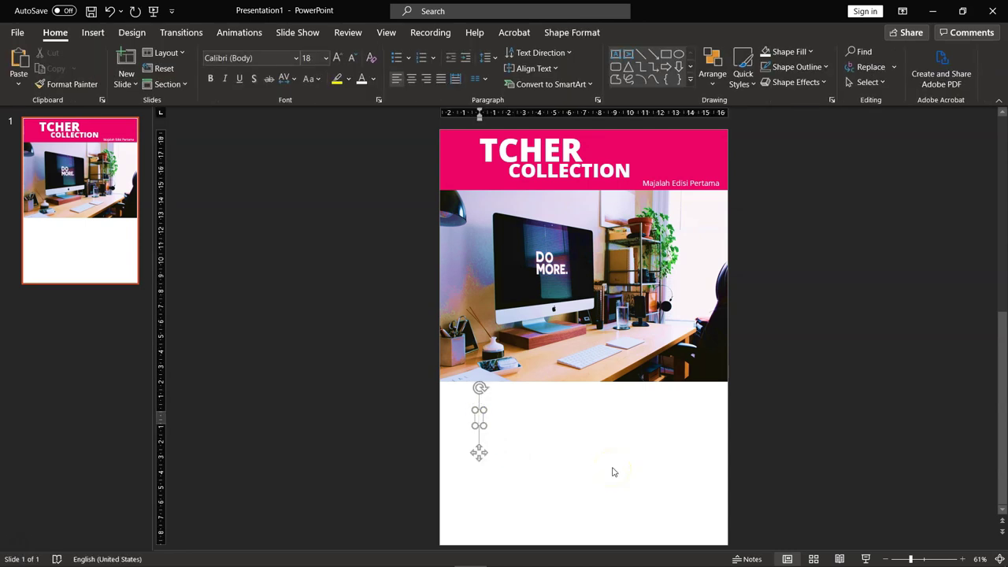
{"action": "type", "text": "GURU"}
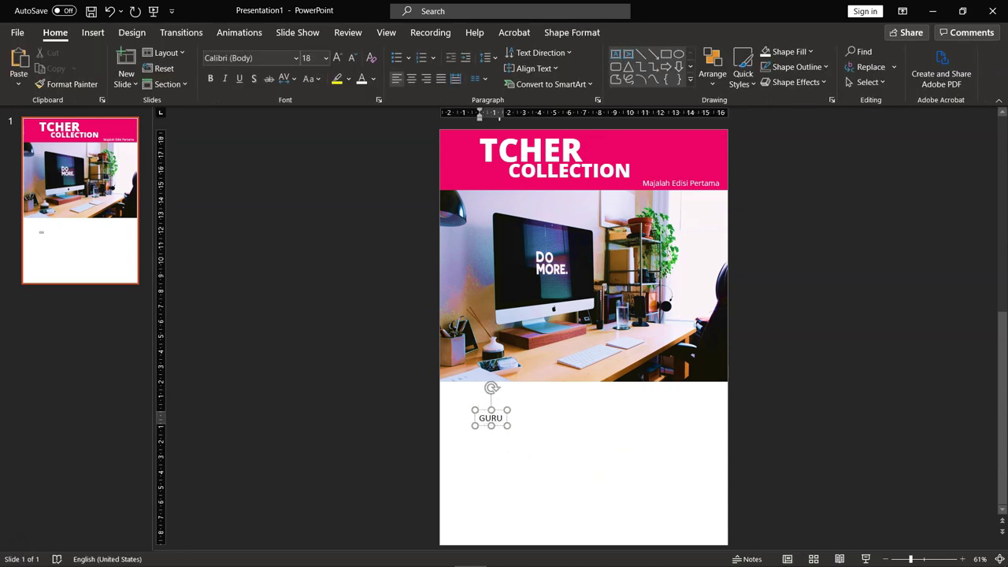
{"action": "type", "text": " HADAPI"}
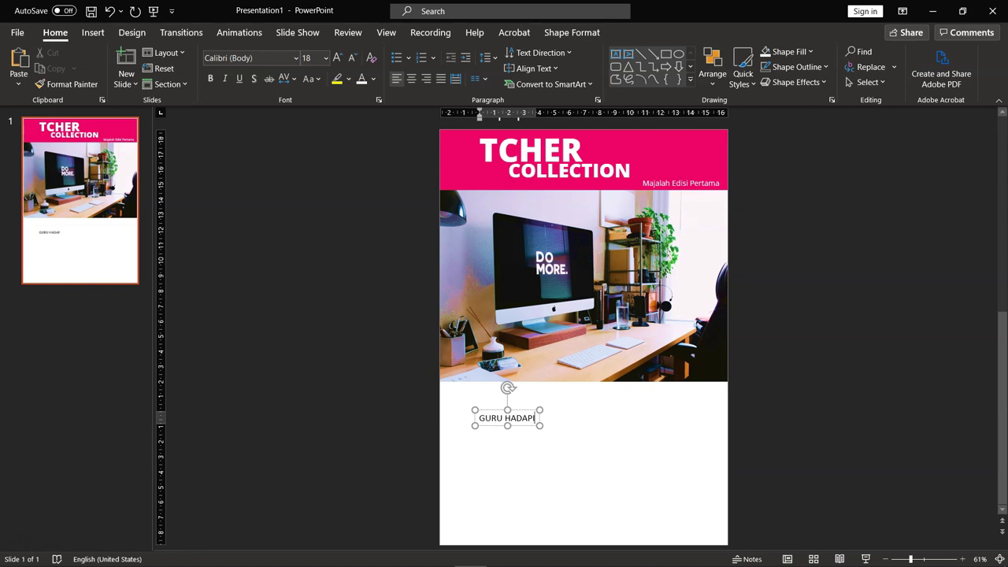
{"action": "type", "text": " CABARAN P"}
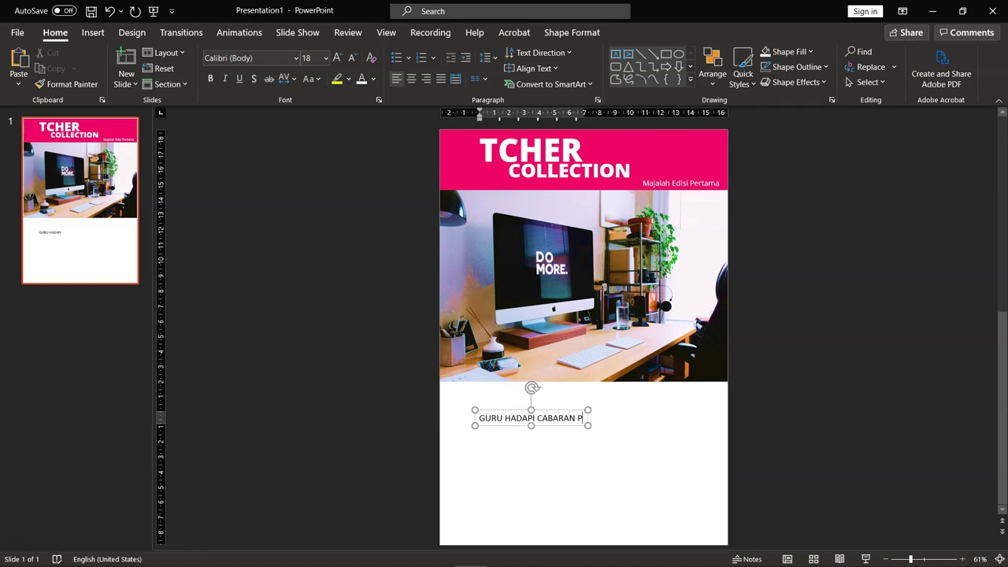
{"action": "type", "text": "KP"}
{"action": "key", "text": "BackSpace"}
{"action": "key", "text": "ctrl+a"}
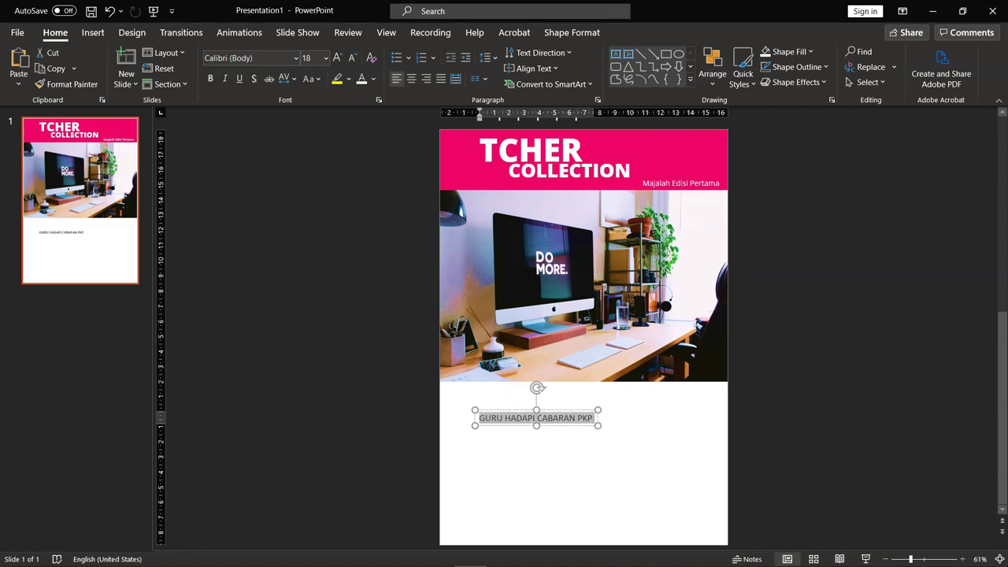
- Enlarge the title to 36 pt, make it bold, and set its font to Open Sans
{"action": "left_click", "coordinate": [337, 58]}
{"action": "left_click", "coordinate": [337, 58]}
{"action": "left_click", "coordinate": [336, 57]}
{"action": "left_click", "coordinate": [337, 58]}
{"action": "left_click", "coordinate": [337, 58]}
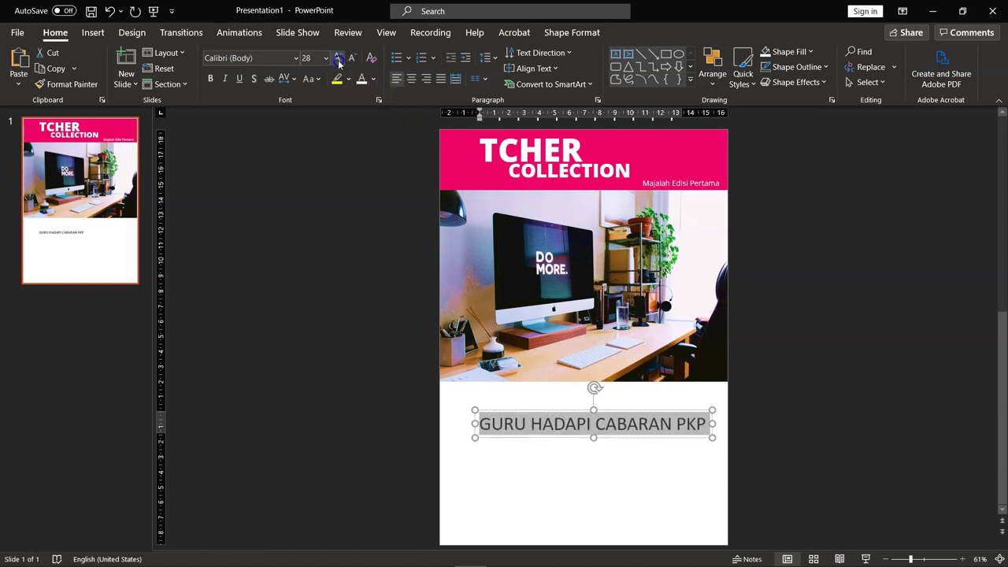
{"action": "left_click", "coordinate": [210, 77]}
{"action": "left_click", "coordinate": [228, 58]}
{"action": "left_click", "coordinate": [296, 57]}
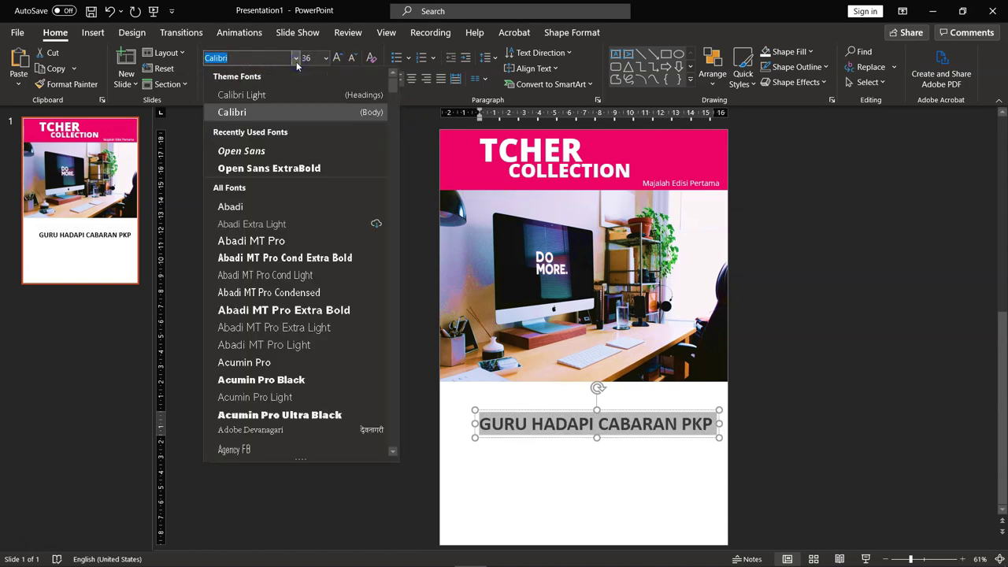
{"action": "left_click", "coordinate": [286, 151]}
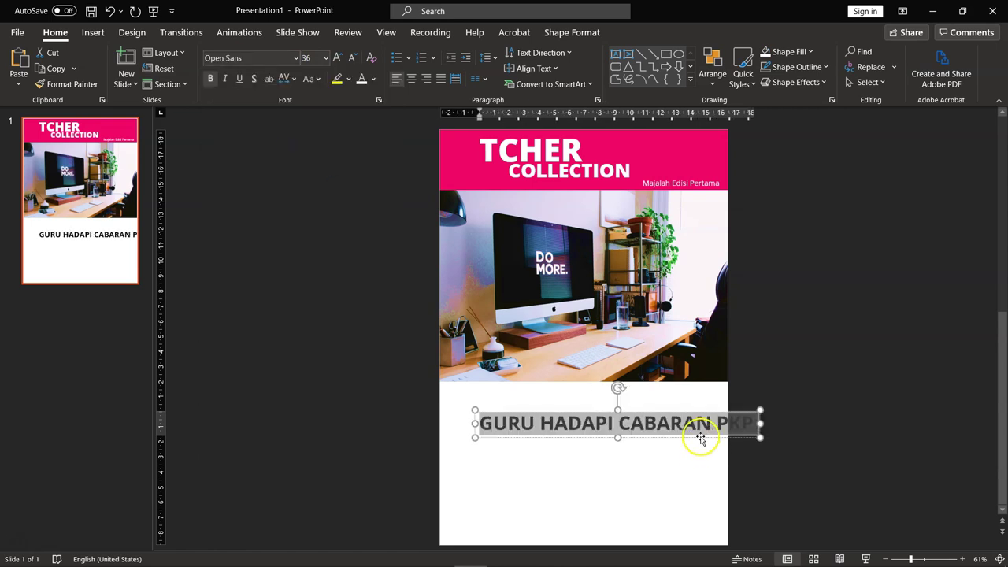
- Move the title under the photo, break it before CABARAN, and enlarge it to 44 pt
{"action": "left_click_drag", "start_coordinate": [698, 439], "coordinate": [677, 412]}
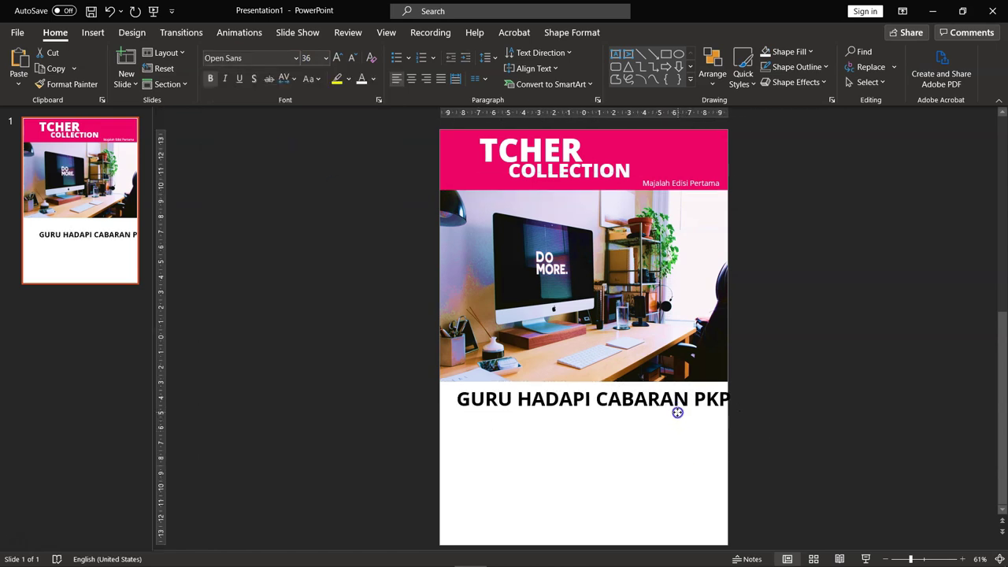
{"action": "left_click", "coordinate": [596, 399]}
{"action": "key", "text": "Return"}
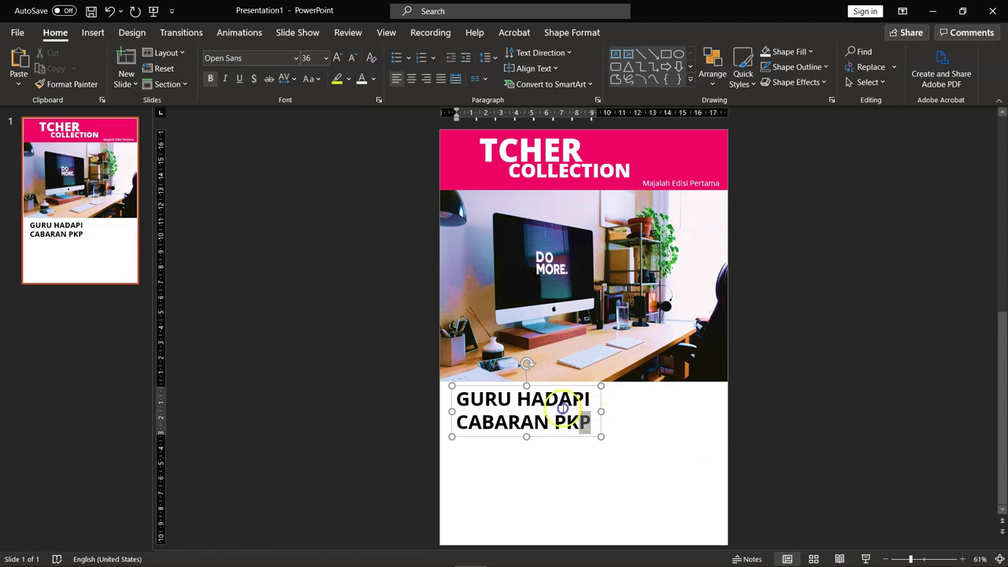
{"action": "key", "text": "ctrl+a"}
{"action": "left_click", "coordinate": [333, 60]}
{"action": "left_click", "coordinate": [334, 60]}
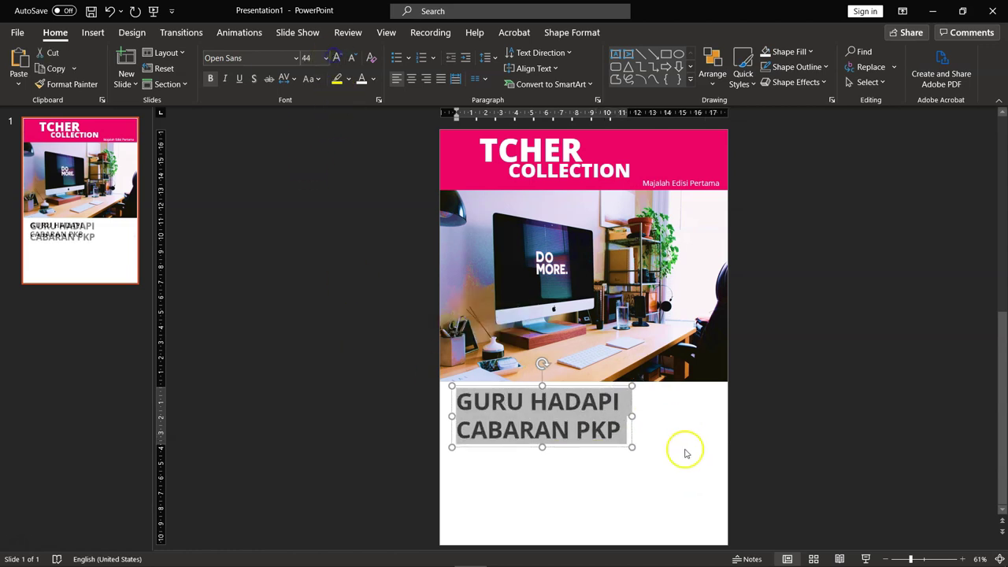
- Widen the title box and indent the 'CABARAN PKP' line to the right
{"action": "left_click_drag", "start_coordinate": [632, 416], "coordinate": [715, 417]}
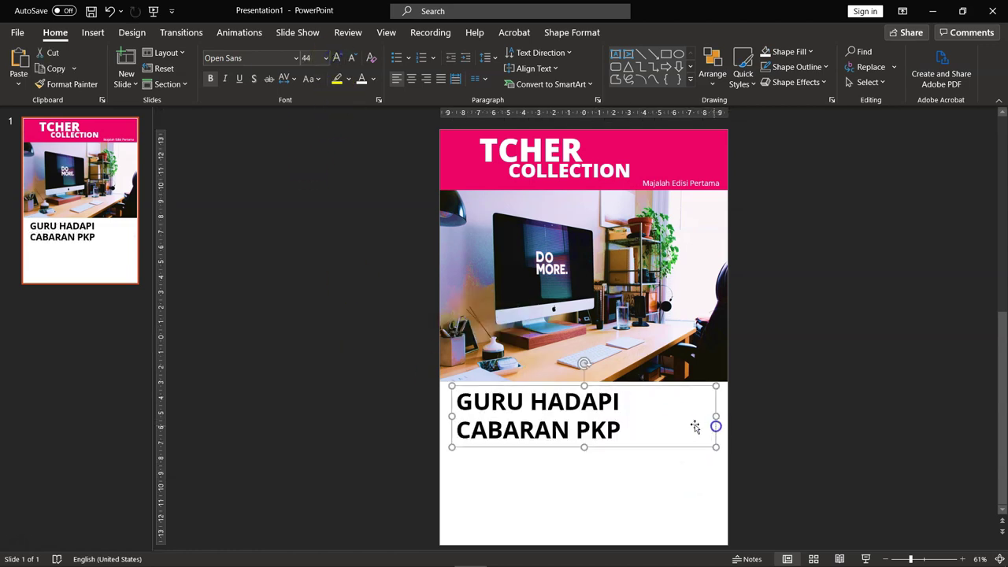
{"action": "left_click", "coordinate": [458, 426]}
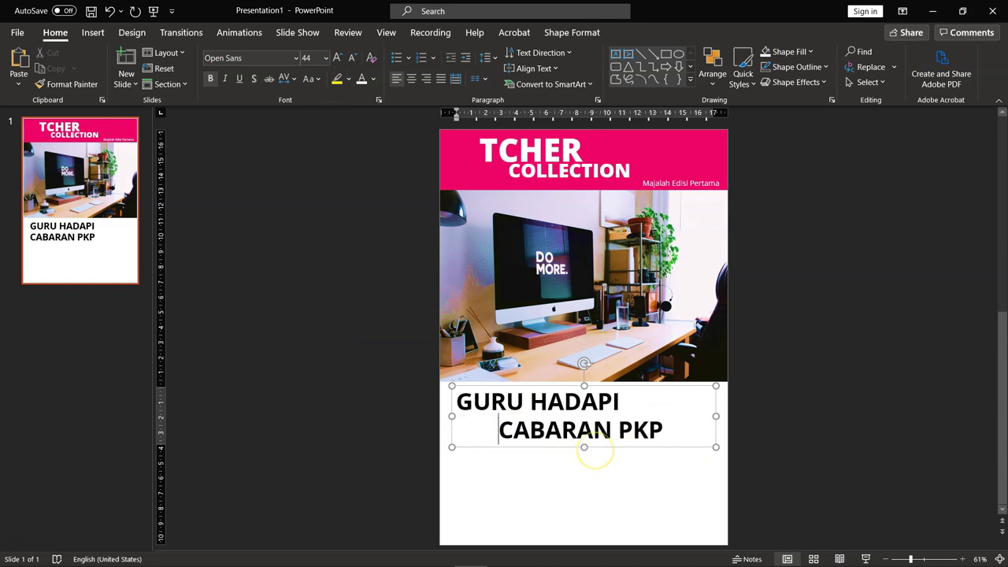
{"action": "left_click", "coordinate": [809, 471]}
{"action": "left_click", "coordinate": [637, 412]}
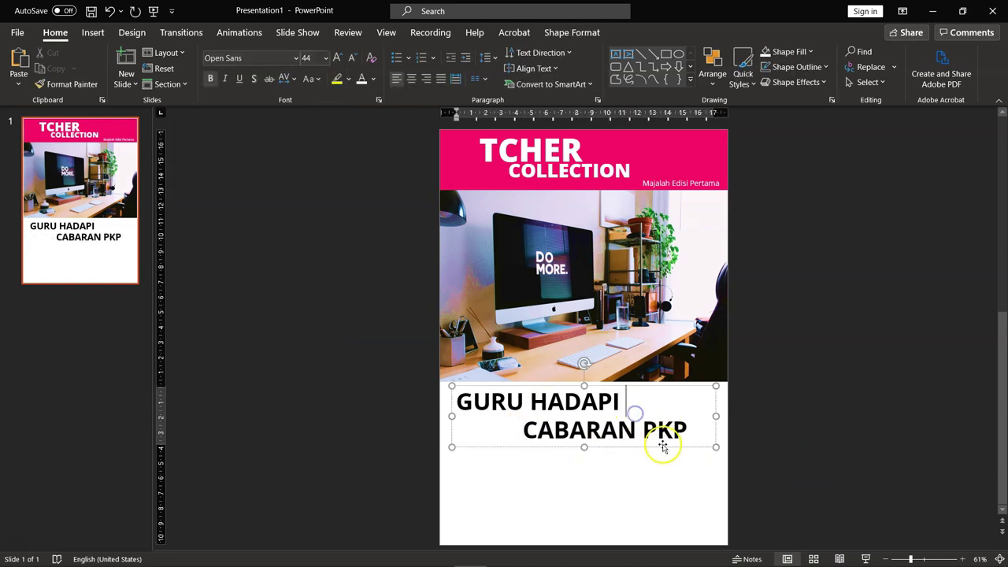
{"action": "triple_click", "coordinate": [585, 404]}
{"action": "left_click", "coordinate": [483, 57]}
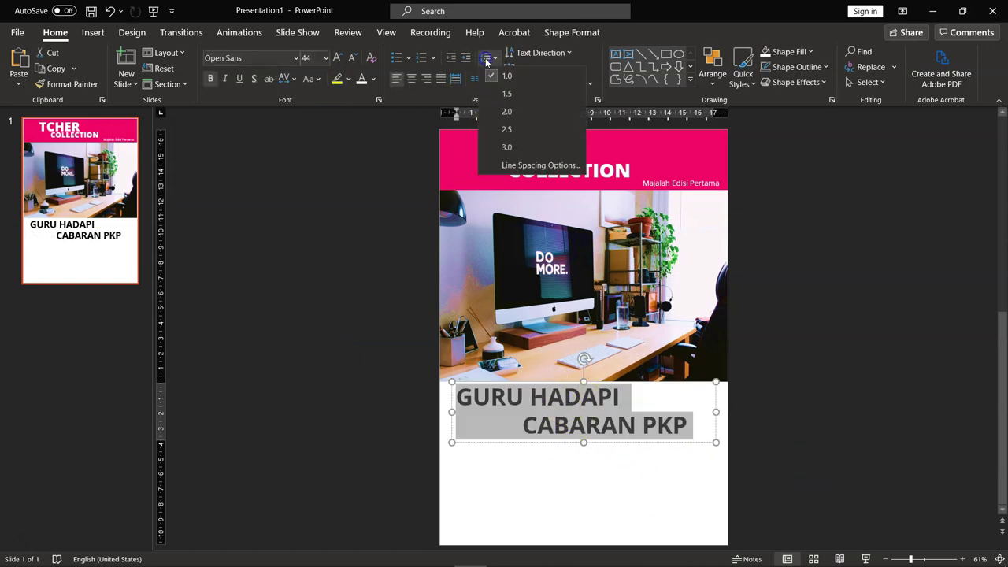
- Set the headline's line spacing to Multiple 0.7 in the Paragraph dialog
{"action": "left_click", "coordinate": [523, 167]}
{"action": "left_click", "coordinate": [552, 320]}
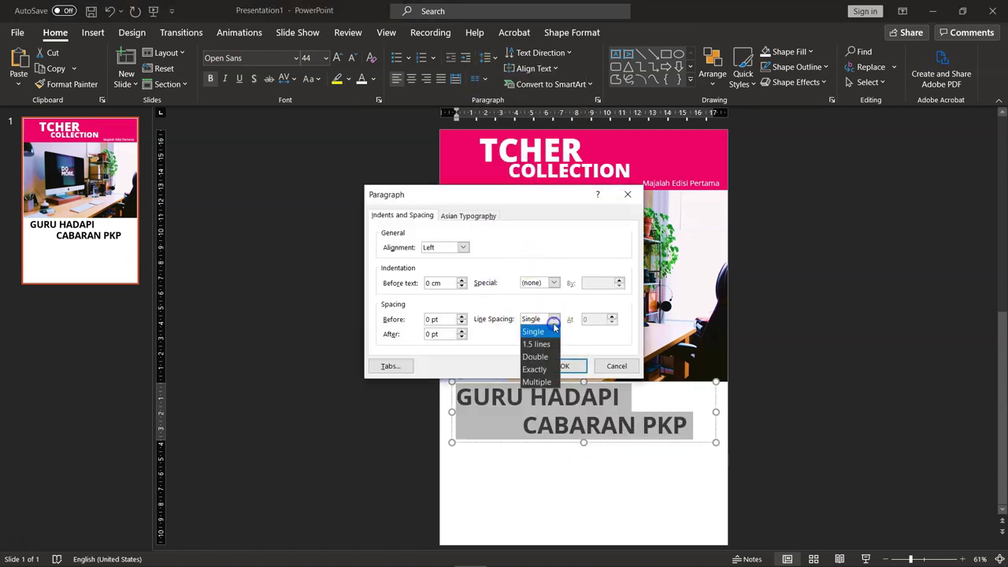
{"action": "left_click", "coordinate": [536, 382]}
{"action": "left_click", "coordinate": [611, 323]}
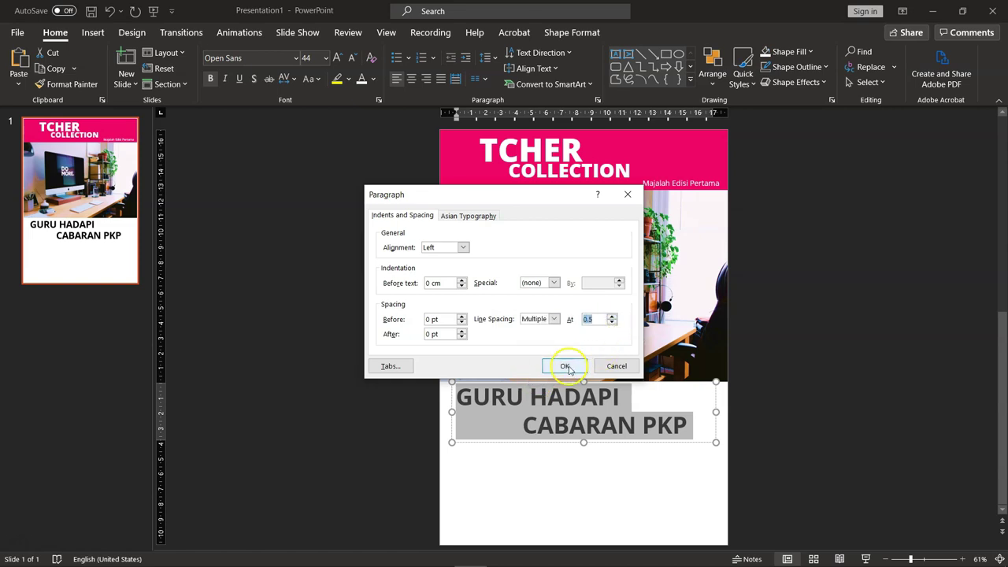
{"action": "left_click", "coordinate": [592, 321]}
{"action": "type", "text": "0.7"}
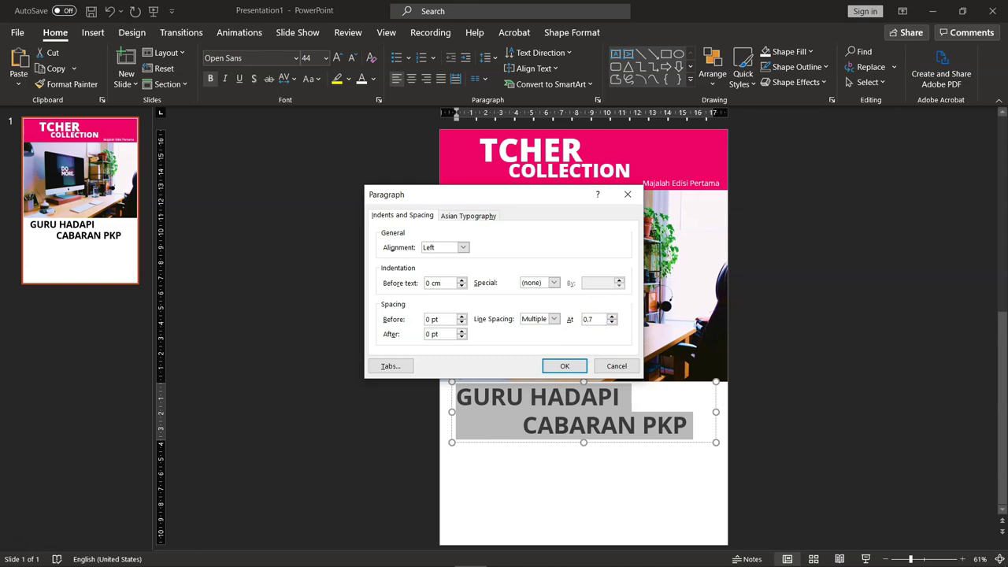
{"action": "left_click", "coordinate": [566, 367]}
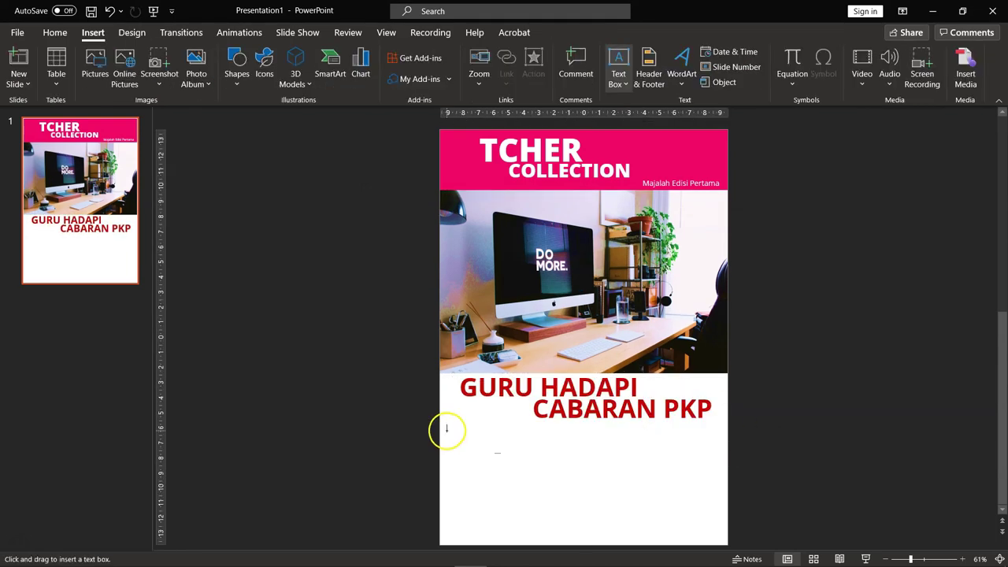
- Draw a text box below the title, paste the Lorem Ipsum text, and duplicate it as a second column
{"action": "left_click_drag", "start_coordinate": [447, 429], "coordinate": [574, 533]}
{"action": "key", "text": "ctrl+v"}
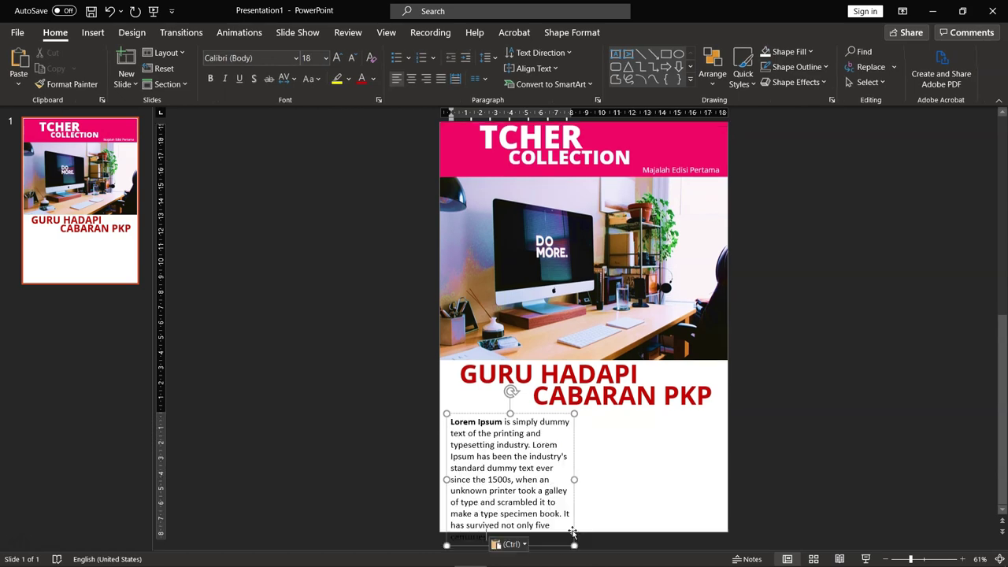
{"action": "left_click", "coordinate": [574, 445]}
{"action": "key", "text": "ctrl+v"}
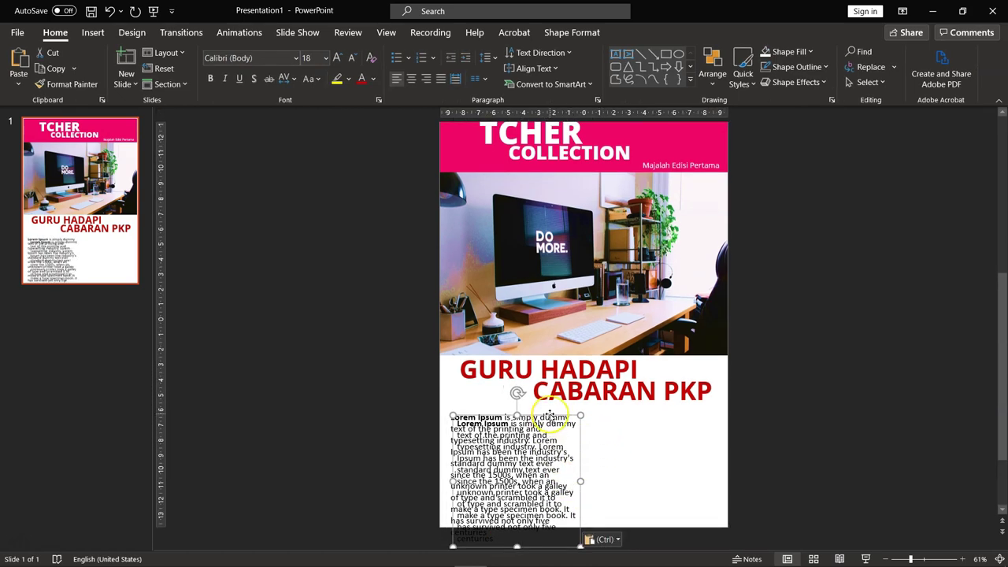
{"action": "left_click_drag", "start_coordinate": [550, 415], "coordinate": [683, 407]}
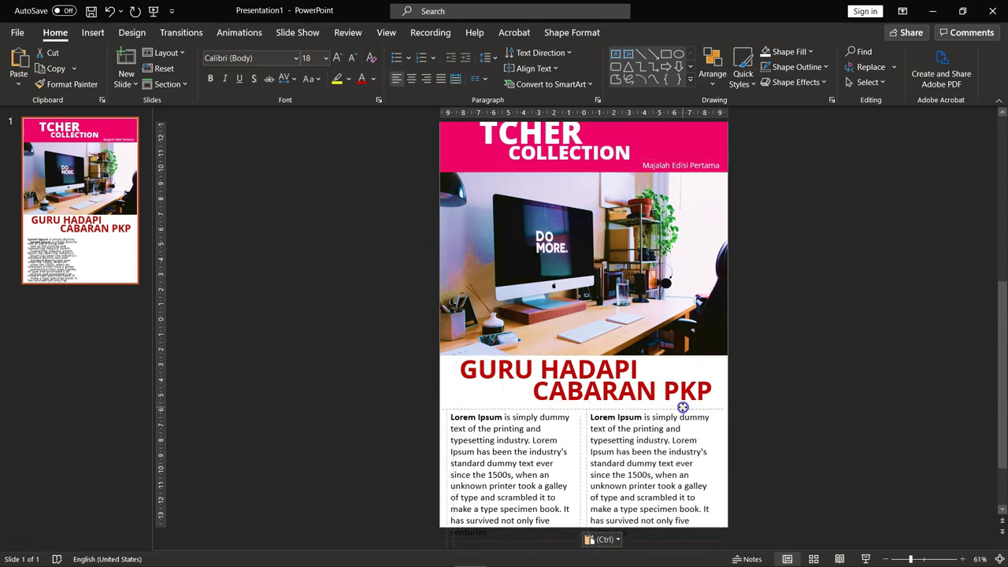
- Shrink the left Lorem Ipsum column's text down to 11 pt
{"action": "left_click", "coordinate": [513, 542]}
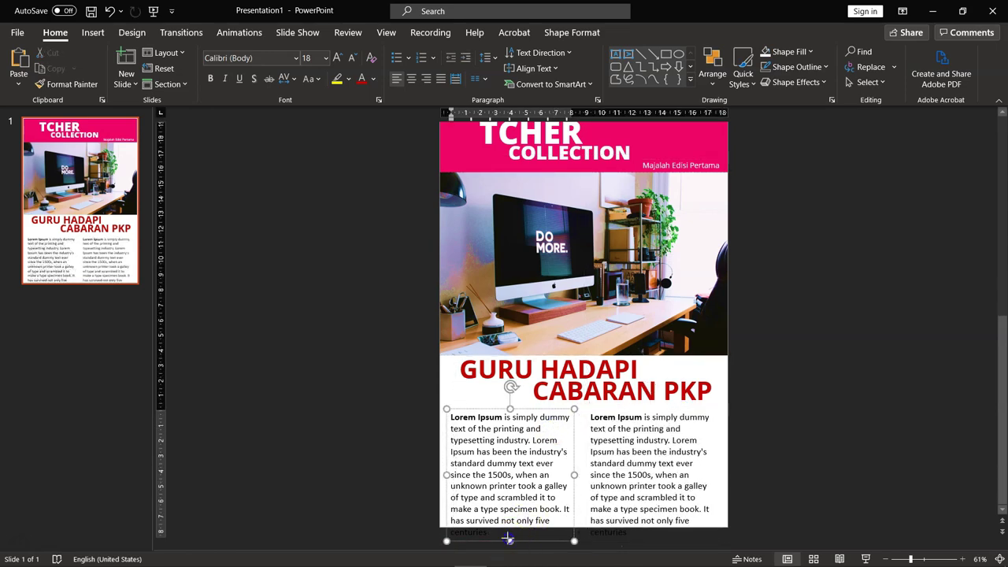
{"action": "left_click", "coordinate": [669, 532]}
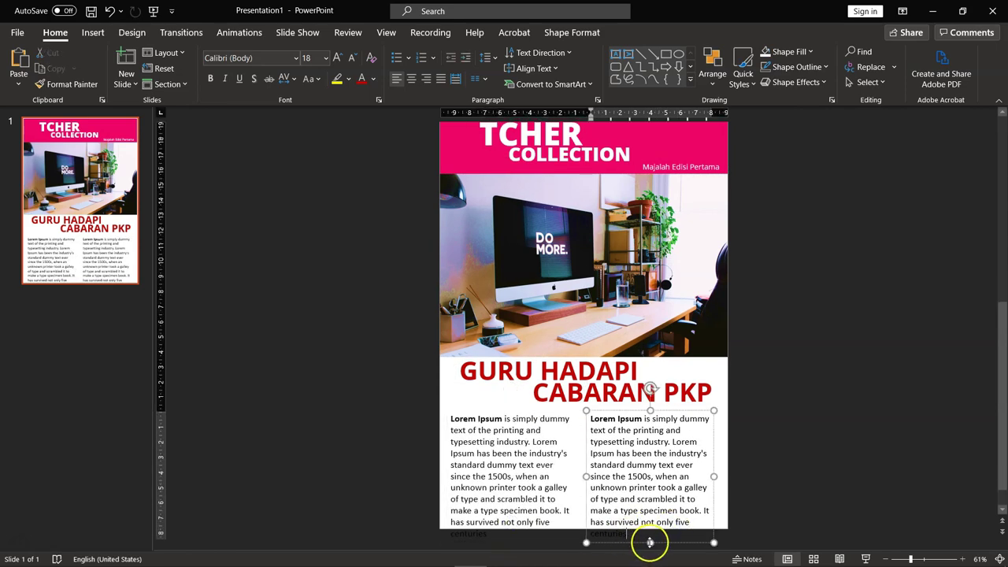
{"action": "left_click_drag", "start_coordinate": [657, 524], "coordinate": [582, 414]}
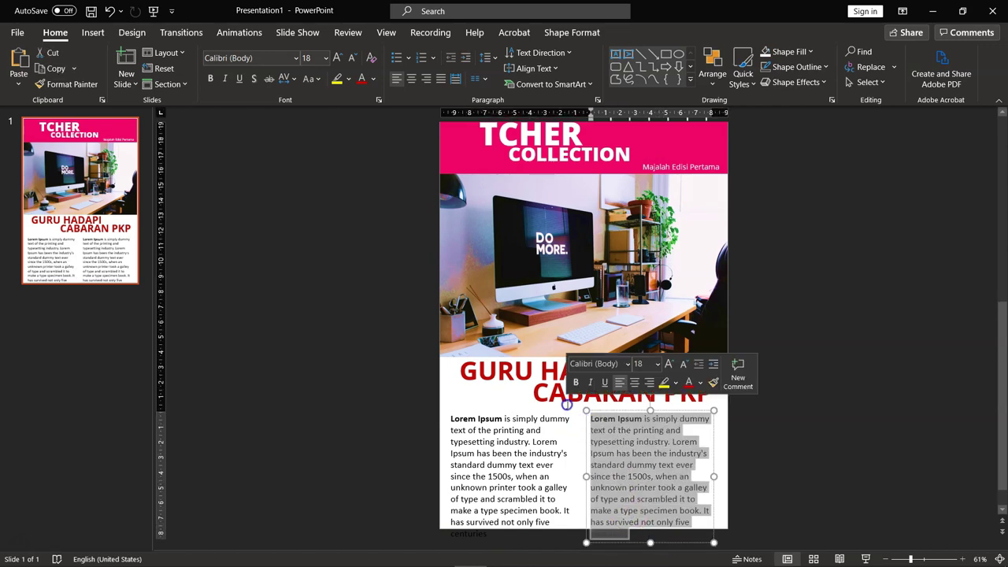
{"action": "left_click", "coordinate": [352, 57]}
{"action": "left_click", "coordinate": [524, 477]}
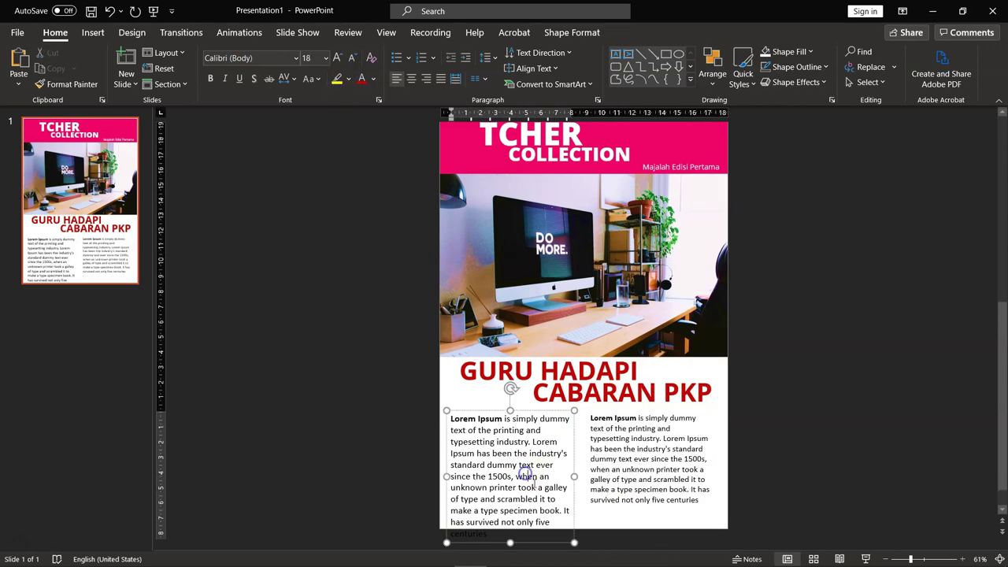
{"action": "left_click", "coordinate": [351, 60]}
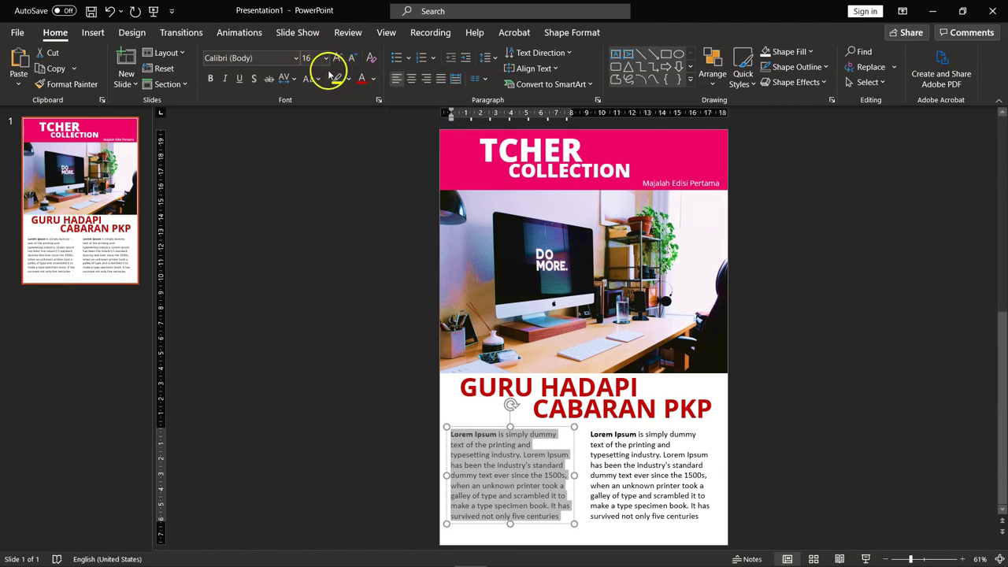
{"action": "left_click", "coordinate": [352, 58]}
{"action": "left_click", "coordinate": [352, 58]}
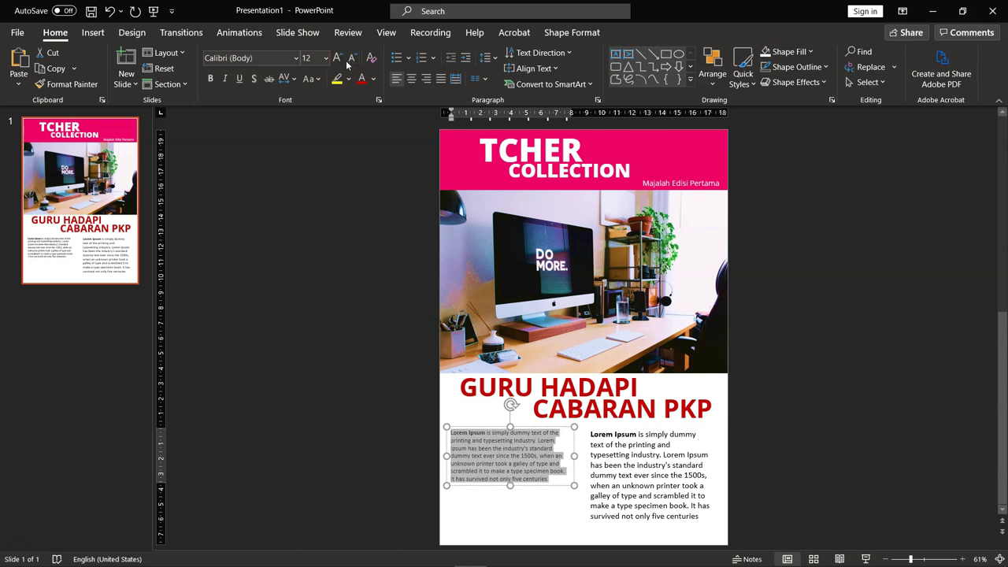
{"action": "left_click", "coordinate": [351, 59]}
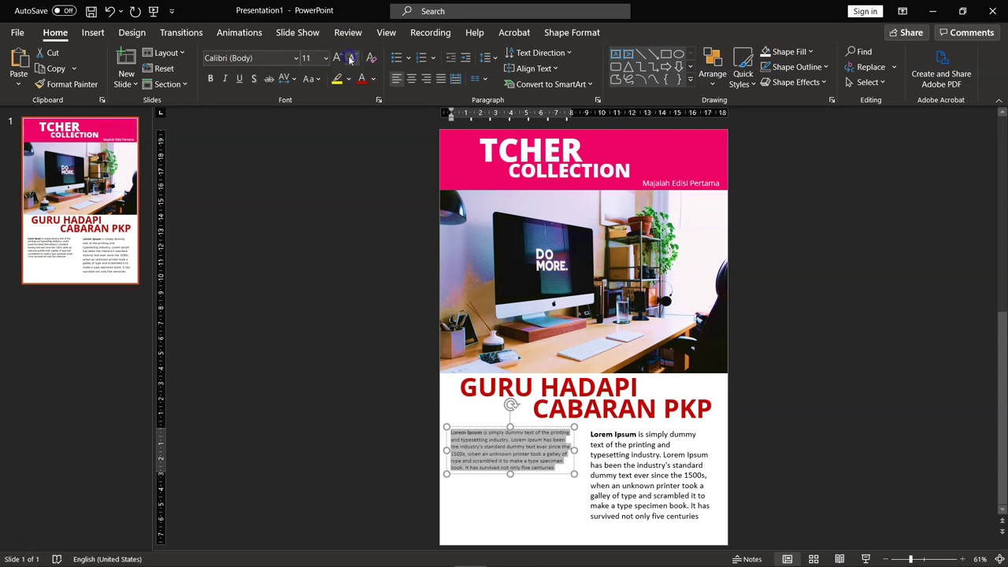
- Shrink the right column's text to 11 pt to match the left
{"action": "left_click", "coordinate": [621, 454]}
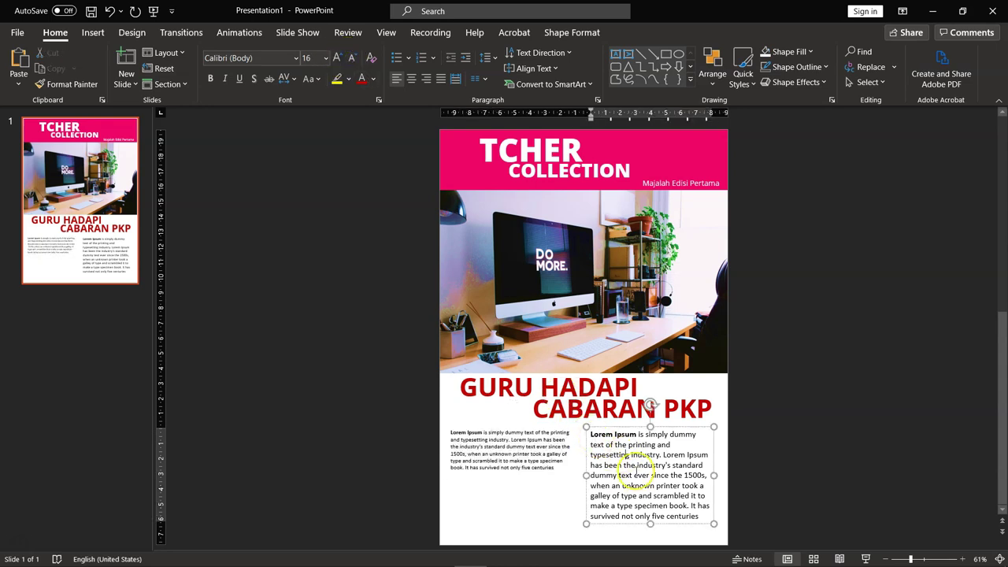
{"action": "key", "text": "ctrl+a"}
{"action": "left_click", "coordinate": [354, 63]}
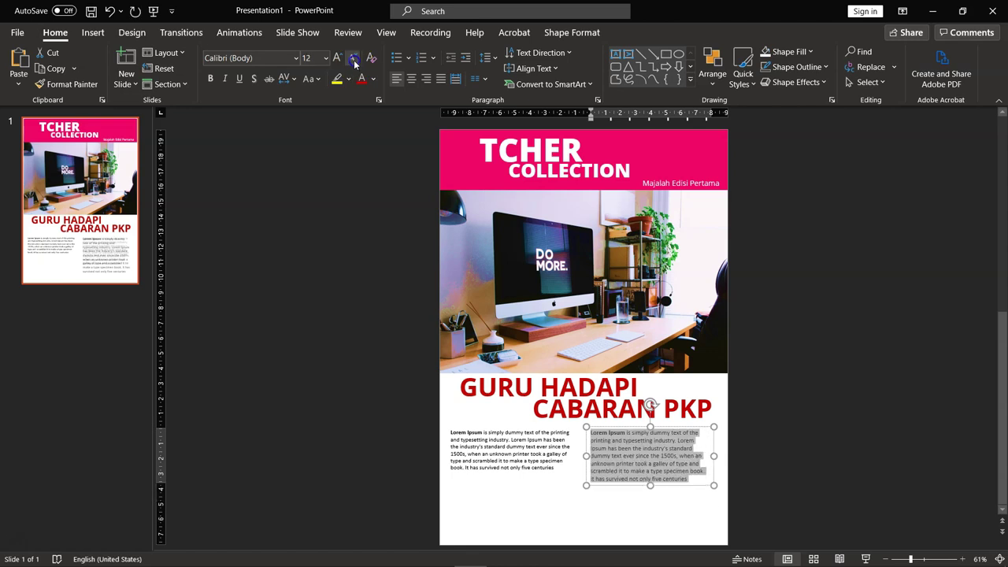
{"action": "left_click", "coordinate": [355, 63]}
{"action": "left_click", "coordinate": [740, 384]}
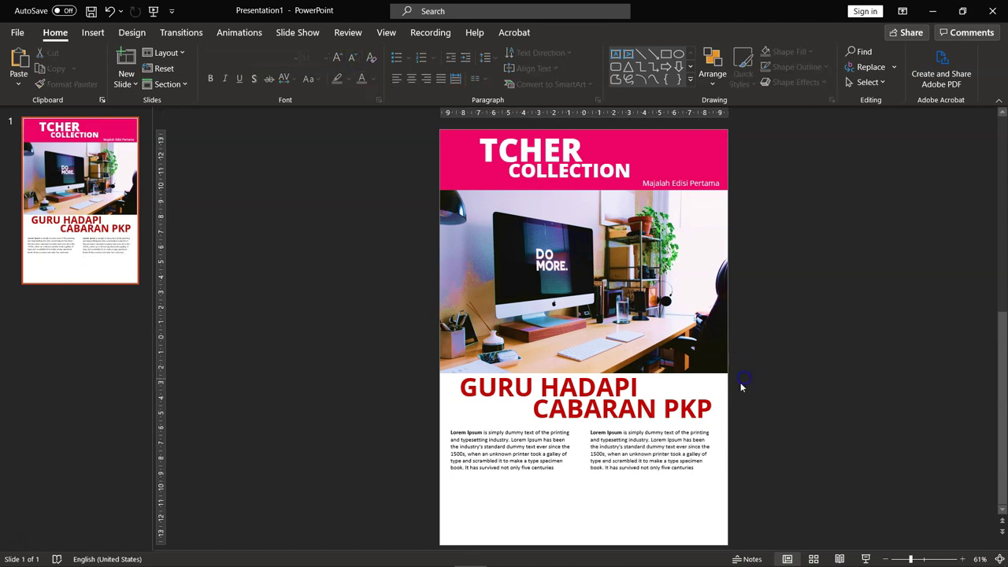
{"action": "left_click", "coordinate": [525, 439]}
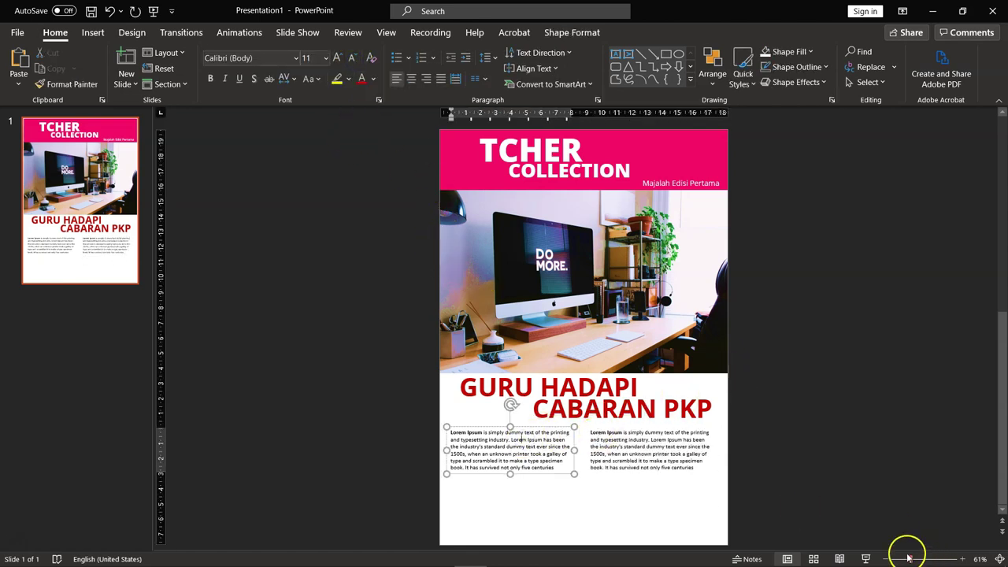
- Zoom out to 70% to see the whole page with its pink top and bottom bands
{"action": "mouse_move", "coordinate": [908, 559]}
{"action": "left_mouse_down"}
{"action": "mouse_move", "coordinate": [923, 561]}
{"action": "mouse_move", "coordinate": [913, 561]}
{"action": "left_mouse_up"}
{"action": "left_click", "coordinate": [801, 396]}
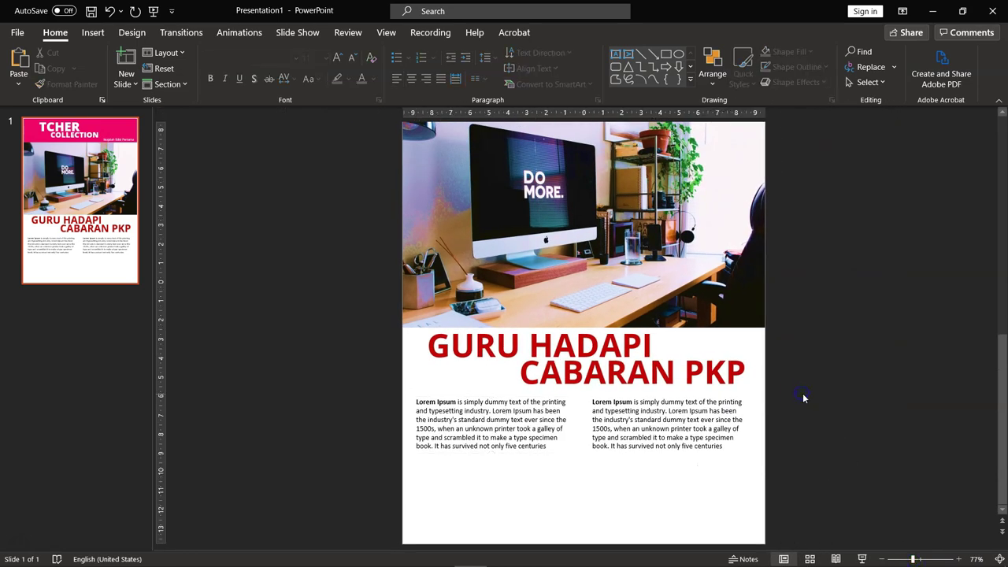
{"action": "left_click_drag", "start_coordinate": [913, 558], "coordinate": [910, 559]}
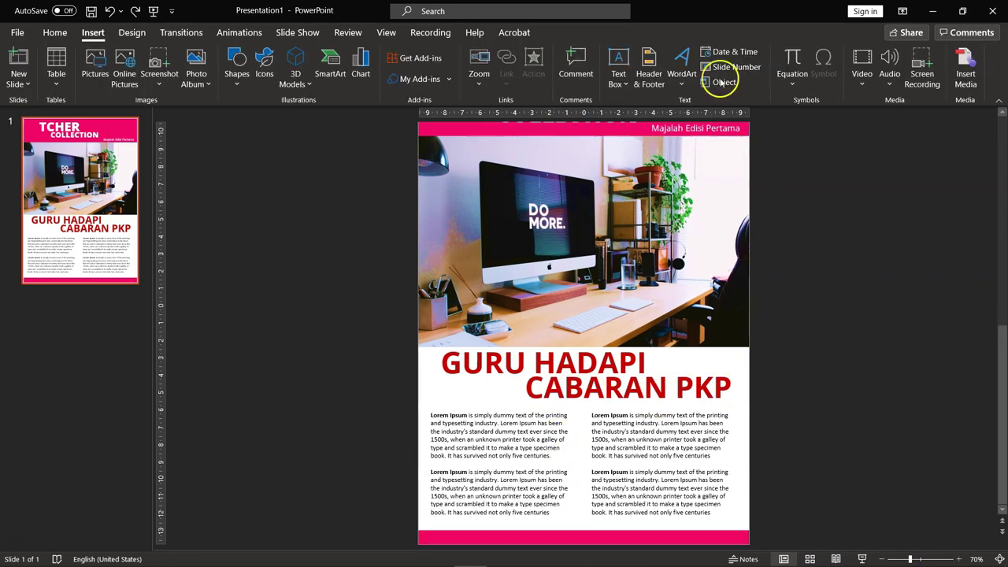
{"action": "left_click", "coordinate": [732, 66]}
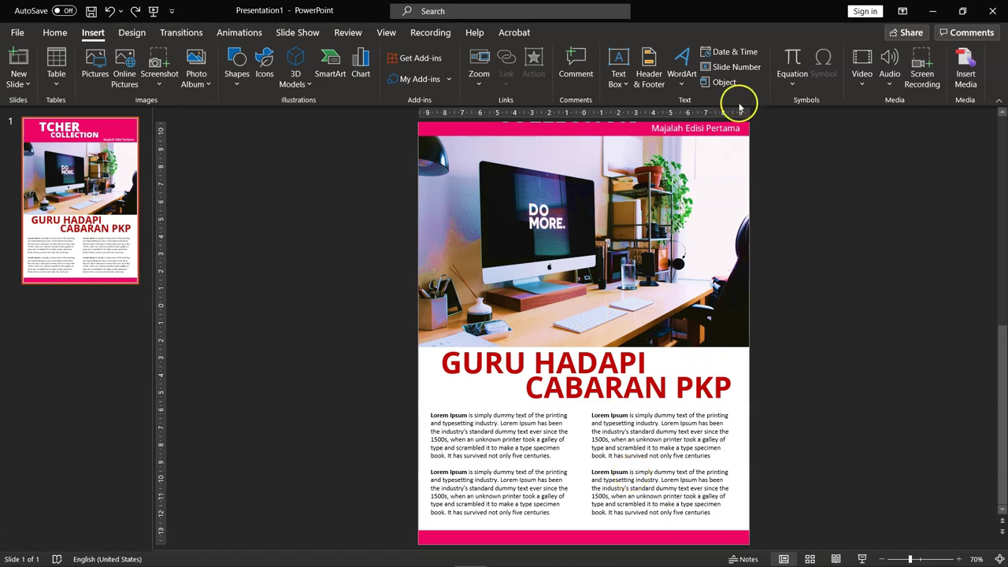
- Turn on slide numbers for all slides and select the bottom-right number placeholder
{"action": "left_click", "coordinate": [732, 67]}
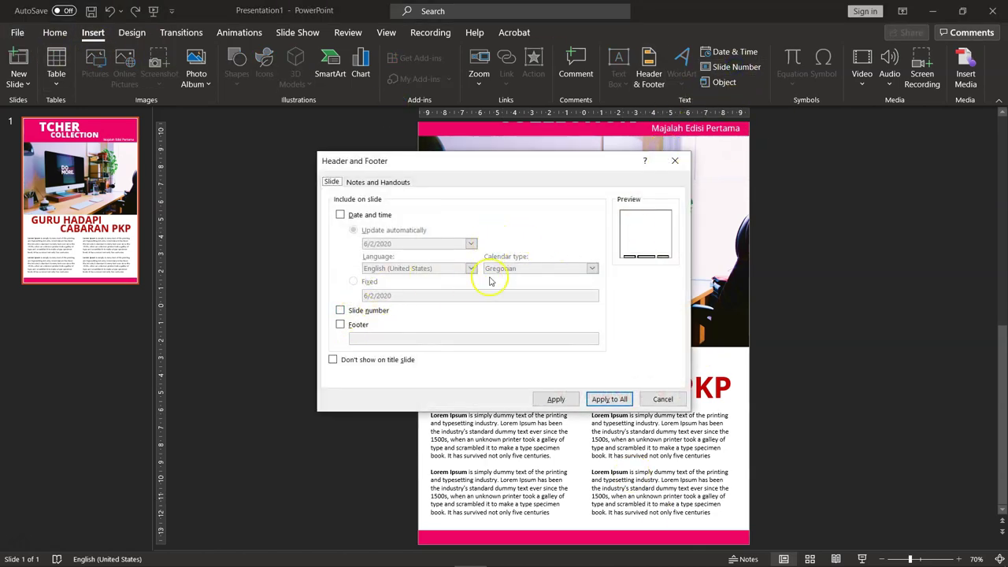
{"action": "left_click", "coordinate": [609, 399]}
{"action": "left_click", "coordinate": [722, 522]}
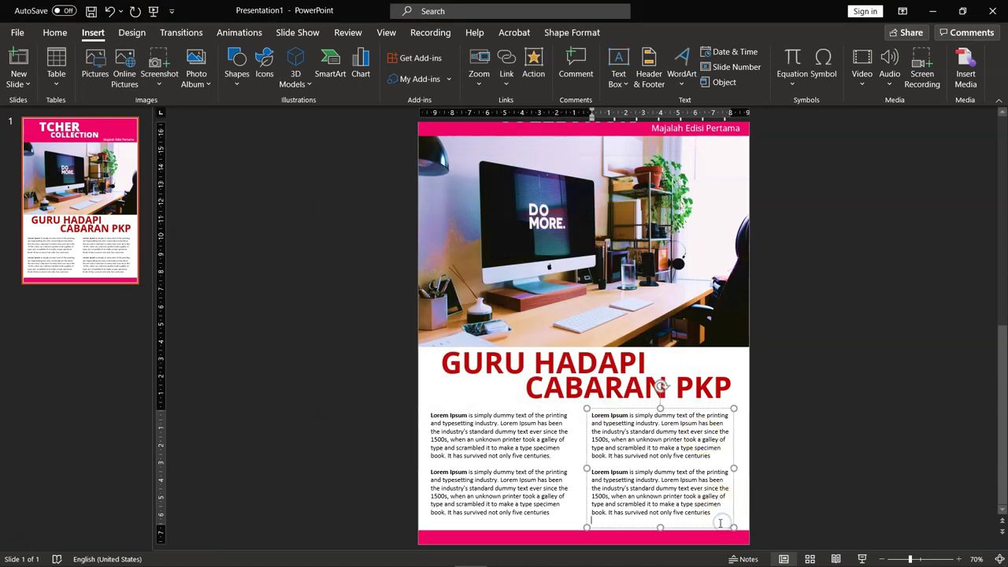
{"action": "left_click", "coordinate": [720, 522]}
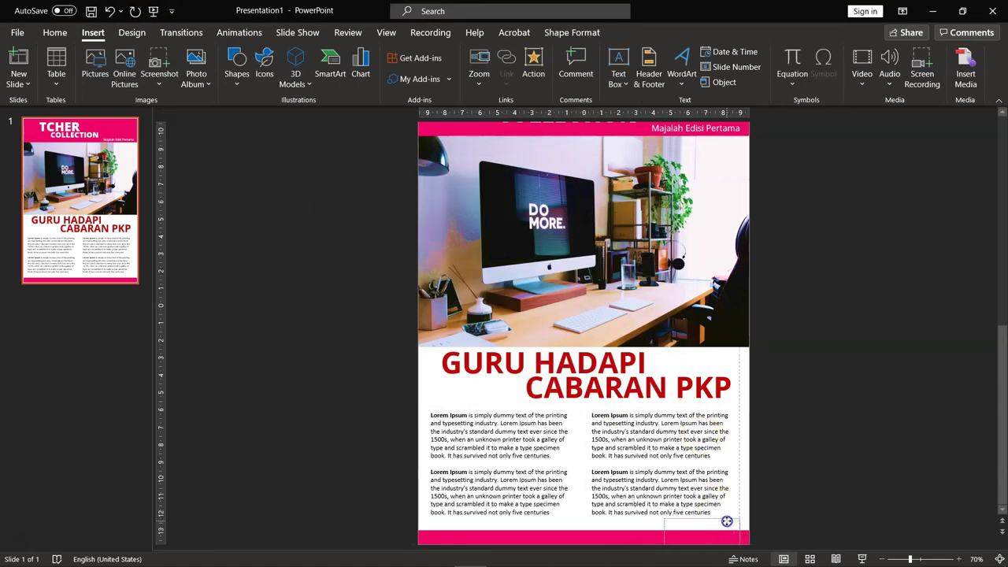
{"action": "left_click", "coordinate": [823, 445]}
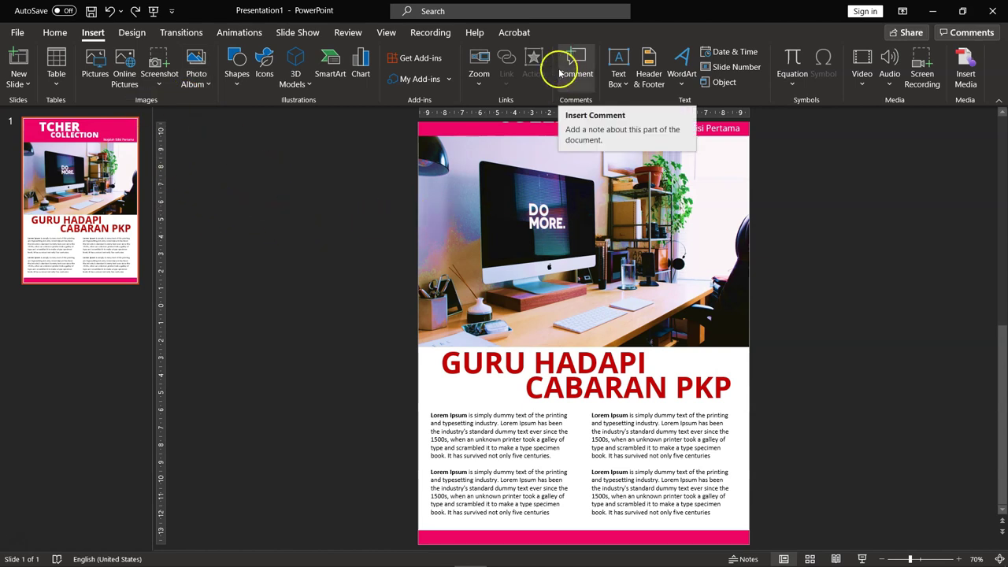
- Draw a small rounded rectangle with a yellow shape style and no outline
{"action": "left_click", "coordinate": [621, 58]}
{"action": "left_click", "coordinate": [235, 77]}
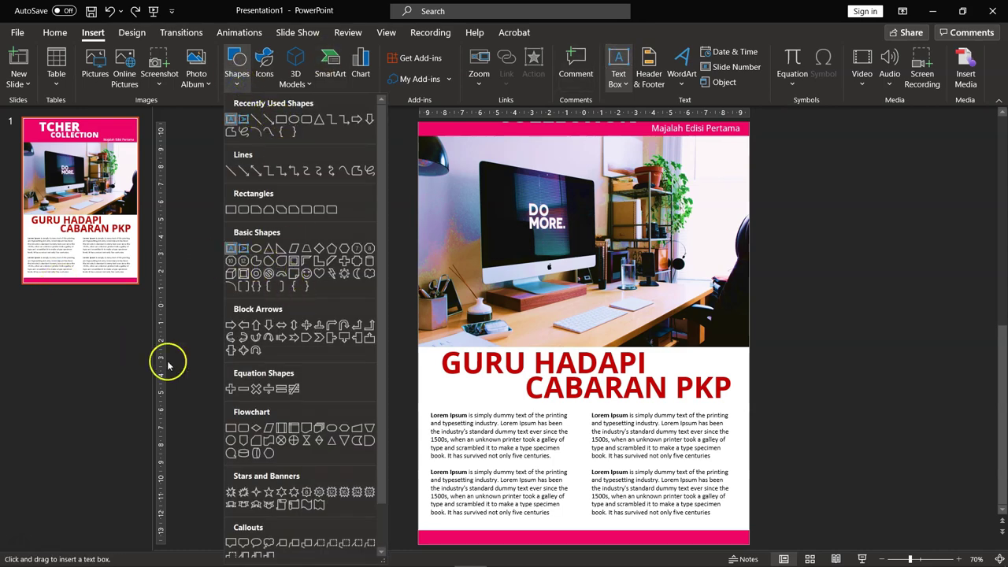
{"action": "left_click", "coordinate": [306, 119]}
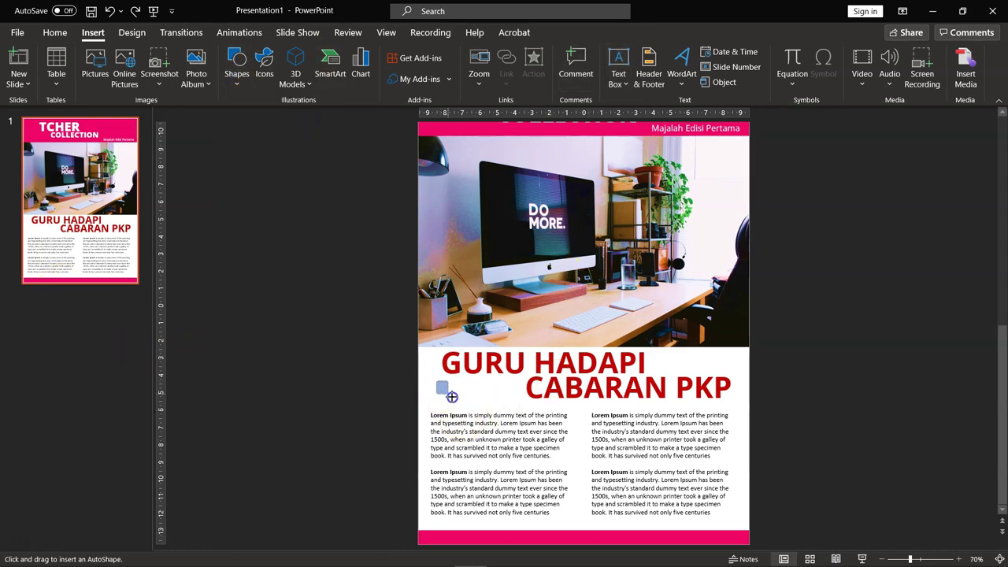
{"action": "left_click_drag", "start_coordinate": [435, 379], "coordinate": [466, 404]}
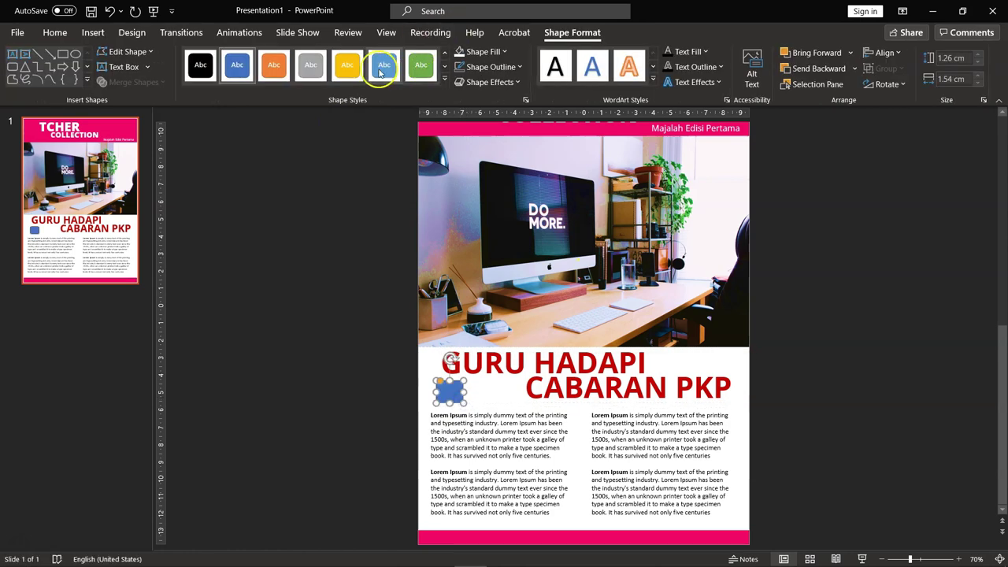
{"action": "left_click", "coordinate": [348, 64]}
{"action": "left_click", "coordinate": [476, 52]}
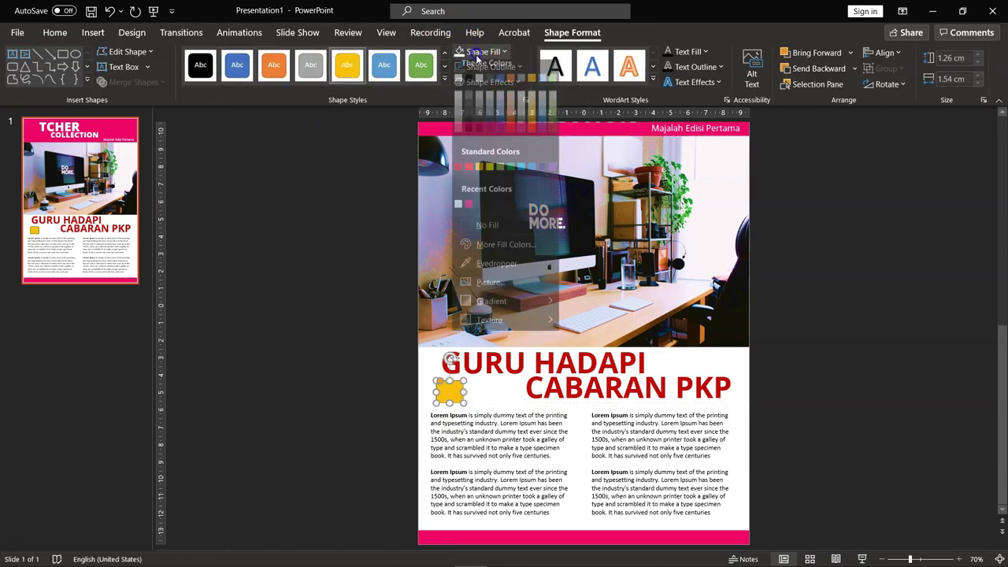
{"action": "left_click", "coordinate": [476, 52]}
{"action": "left_click", "coordinate": [490, 67]}
{"action": "left_click", "coordinate": [489, 244]}
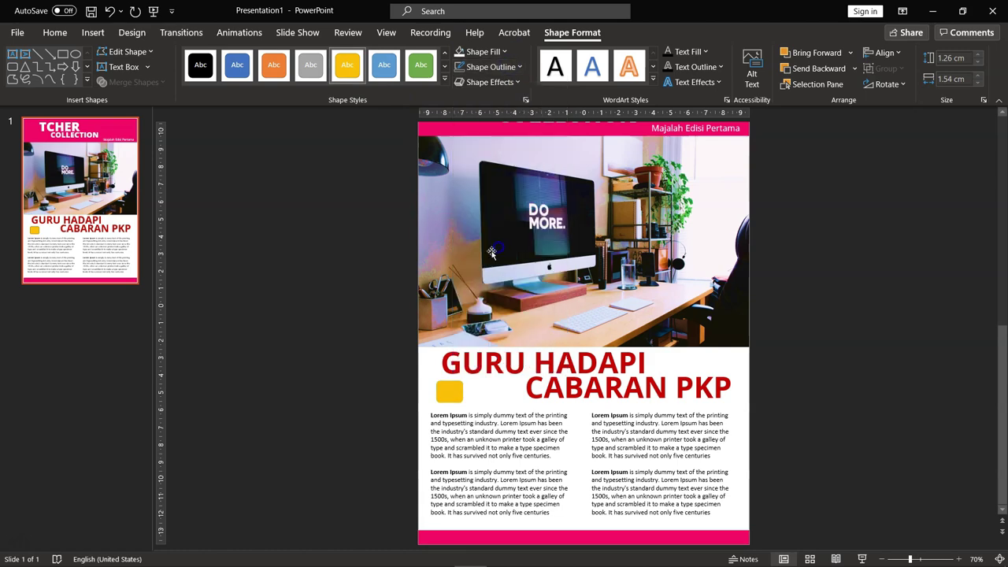
- Edit the text inside the yellow box and shrink it to 9 pt
{"action": "left_click", "coordinate": [463, 393]}
{"action": "right_click", "coordinate": [450, 393]}
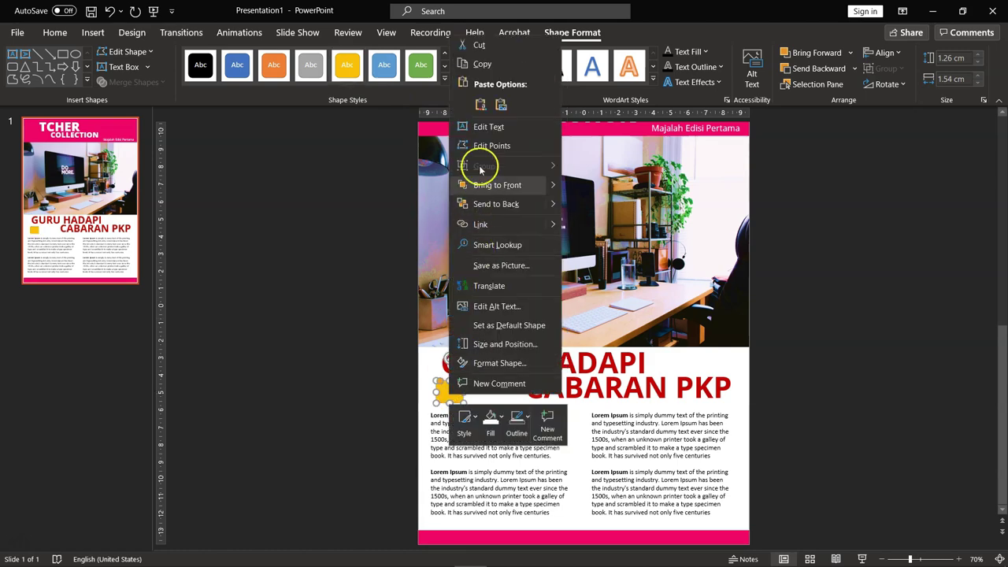
{"action": "left_click", "coordinate": [487, 127]}
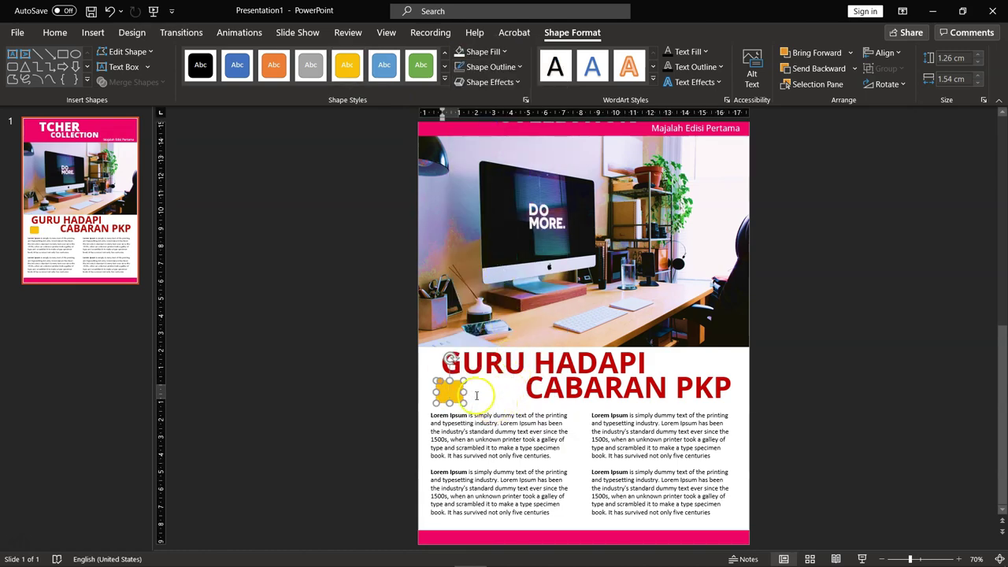
{"action": "double_click", "coordinate": [451, 391]}
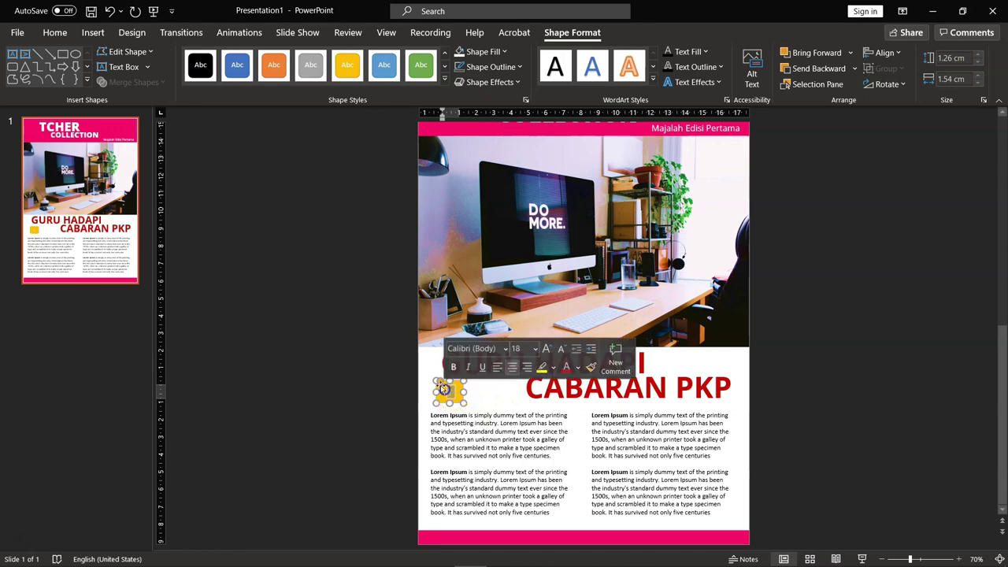
{"action": "left_click", "coordinate": [55, 33]}
{"action": "left_click", "coordinate": [352, 59]}
{"action": "left_click", "coordinate": [352, 59]}
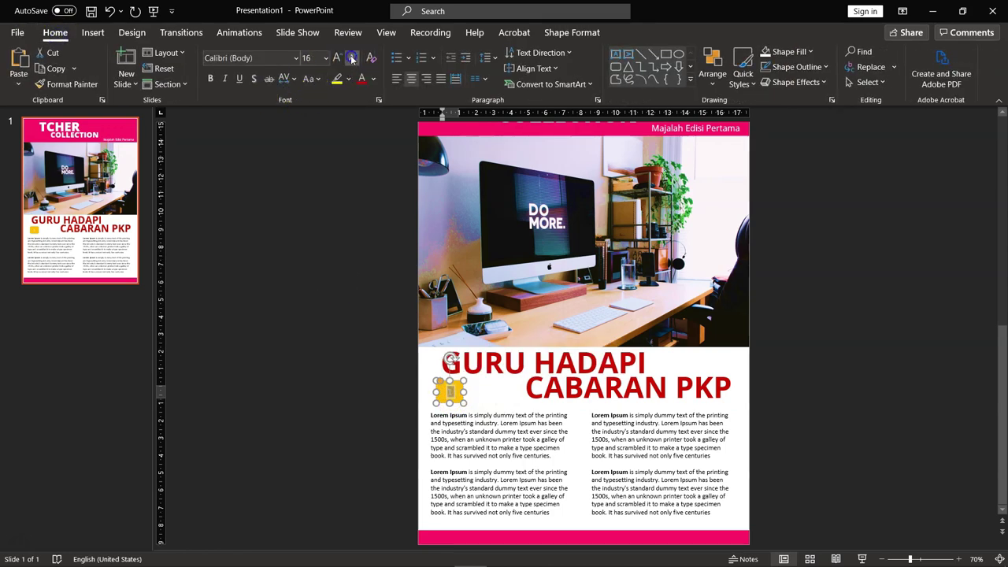
{"action": "left_click", "coordinate": [352, 59]}
{"action": "left_click", "coordinate": [352, 59]}
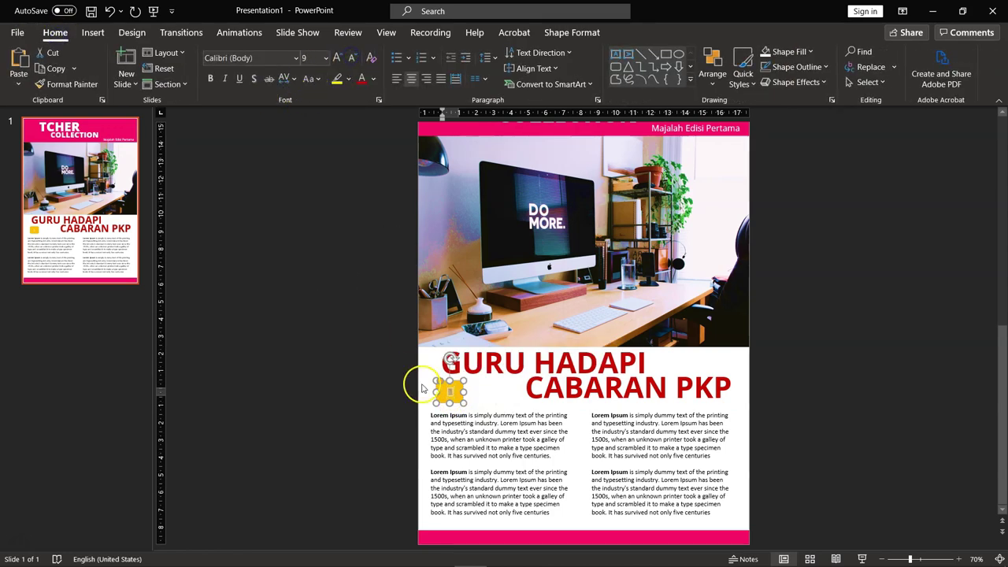
- Make the number 1 bold and dark, and move the badge to the page's bottom-right corner
{"action": "mouse_move", "coordinate": [451, 400]}
{"action": "left_mouse_down"}
{"action": "mouse_move", "coordinate": [461, 400]}
{"action": "mouse_move", "coordinate": [451, 391]}
{"action": "left_mouse_up"}
{"action": "left_click", "coordinate": [454, 392]}
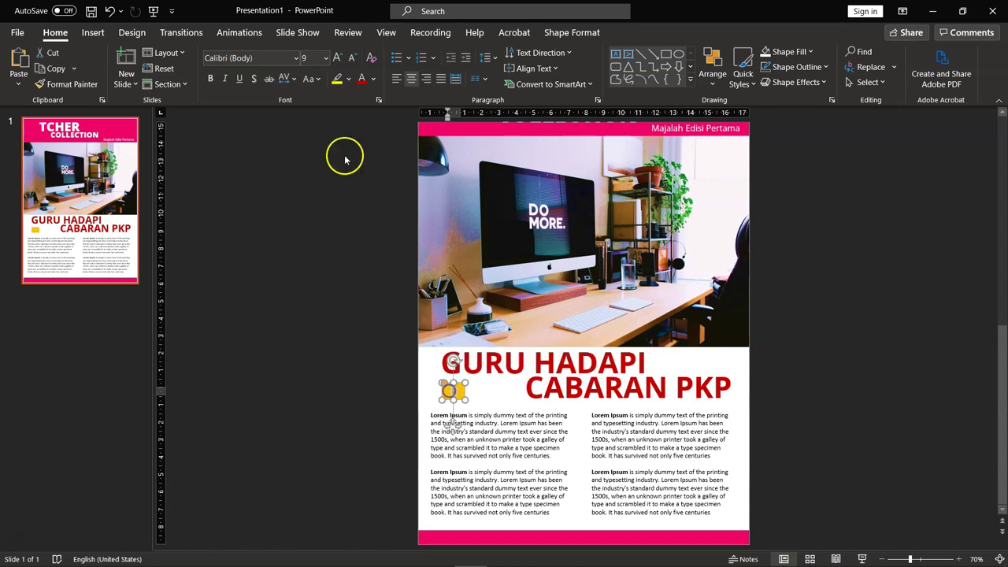
{"action": "left_click", "coordinate": [374, 79]}
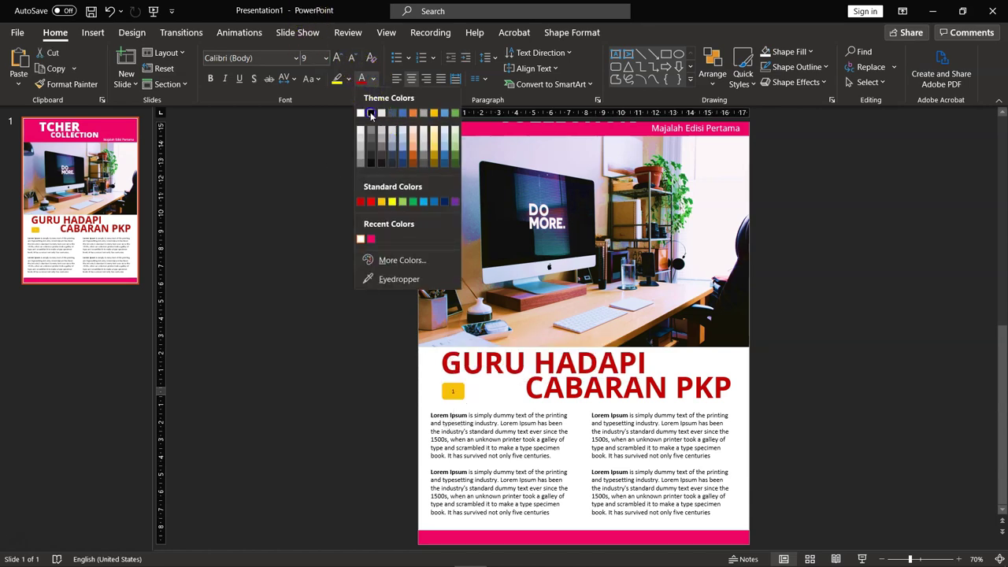
{"action": "left_click", "coordinate": [371, 113]}
{"action": "left_click", "coordinate": [210, 78]}
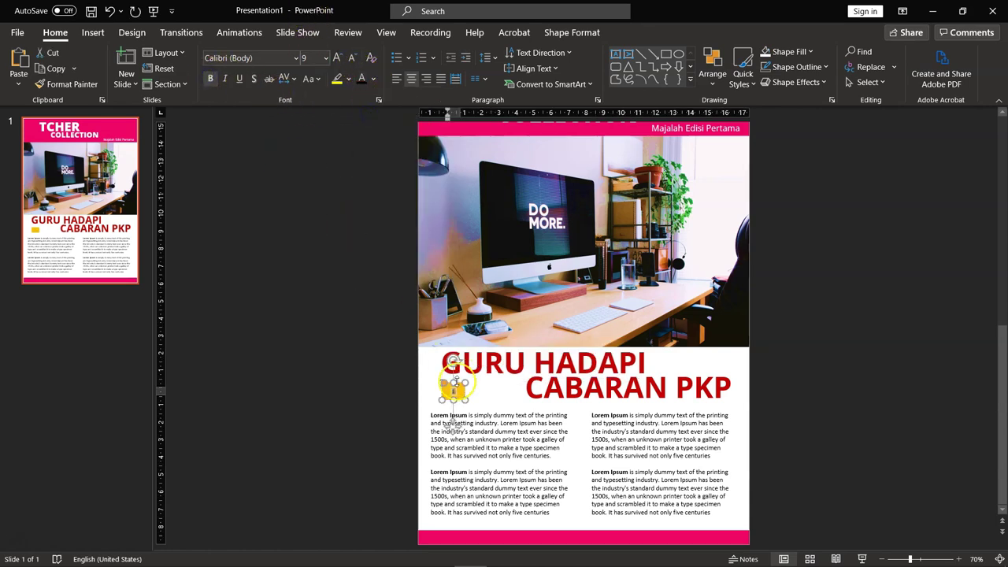
{"action": "left_click_drag", "start_coordinate": [459, 388], "coordinate": [733, 523]}
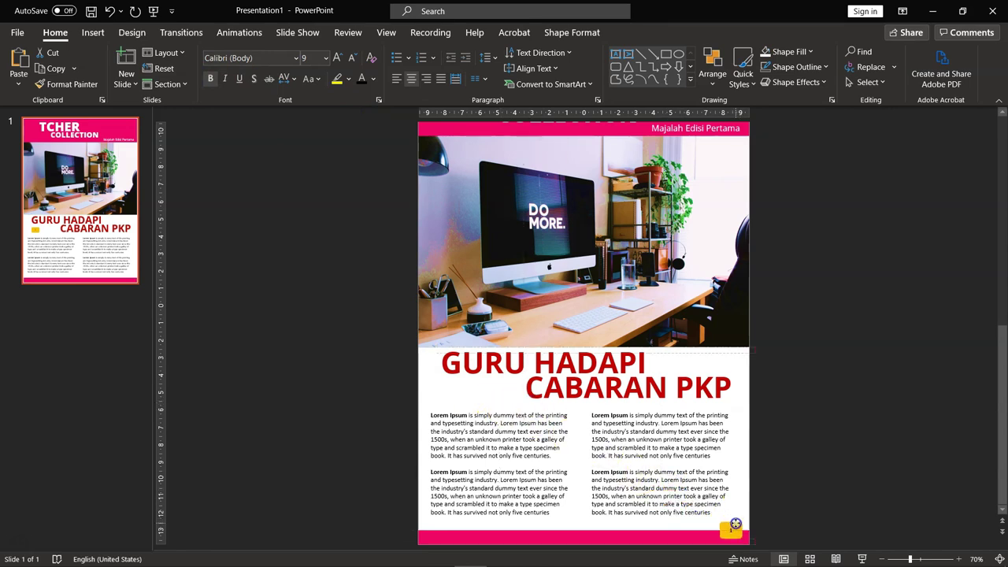
{"action": "left_click", "coordinate": [792, 512]}
{"action": "left_click", "coordinate": [394, 251]}
- Copy slide 1 in the thumbnail pane, paste it as slide 2, then return to slide 1
{"action": "left_click", "coordinate": [89, 174]}
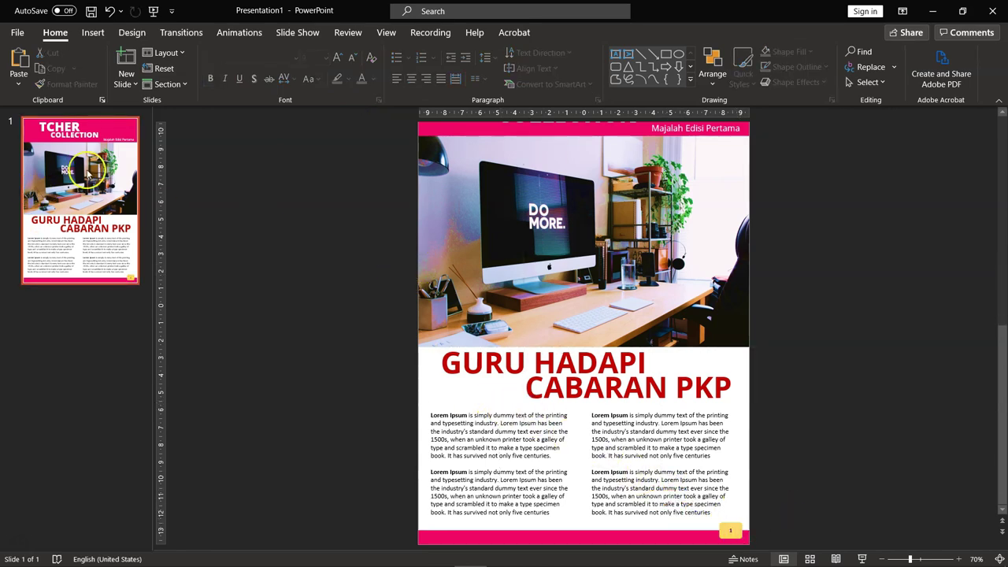
{"action": "right_click", "coordinate": [87, 172]}
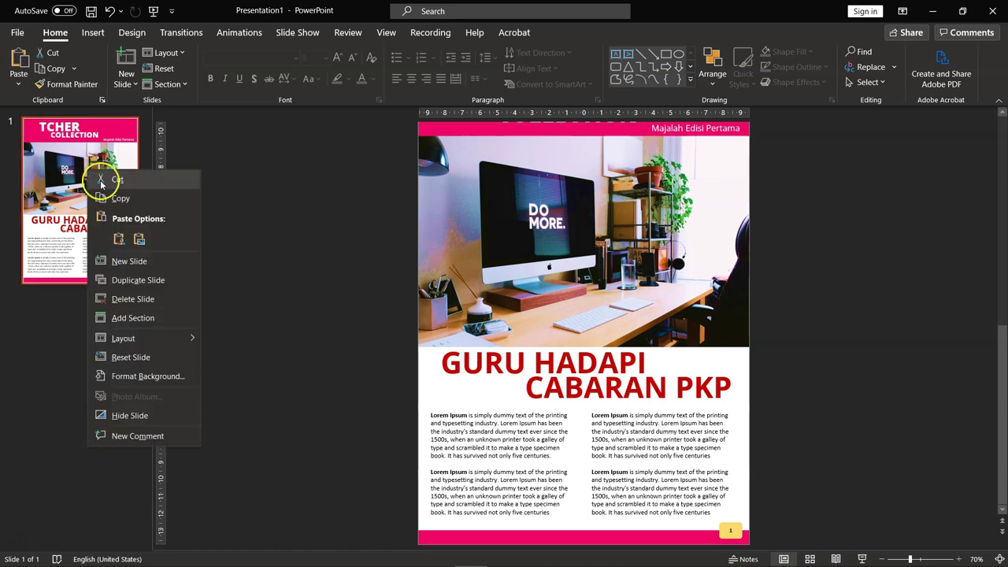
{"action": "left_click", "coordinate": [120, 198]}
{"action": "left_click", "coordinate": [88, 342]}
{"action": "right_click", "coordinate": [96, 313]}
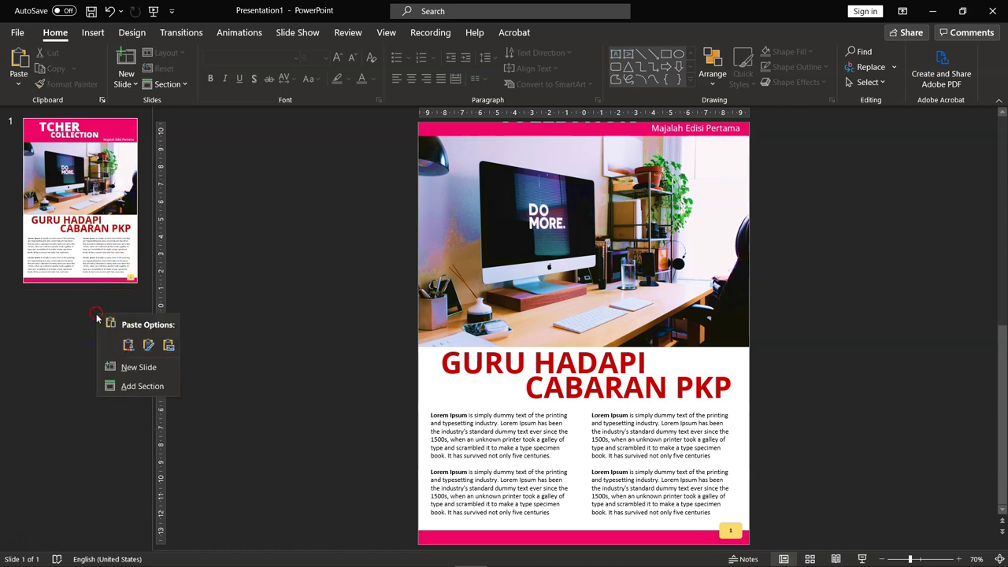
{"action": "left_click", "coordinate": [148, 345]}
{"action": "left_click", "coordinate": [116, 260]}
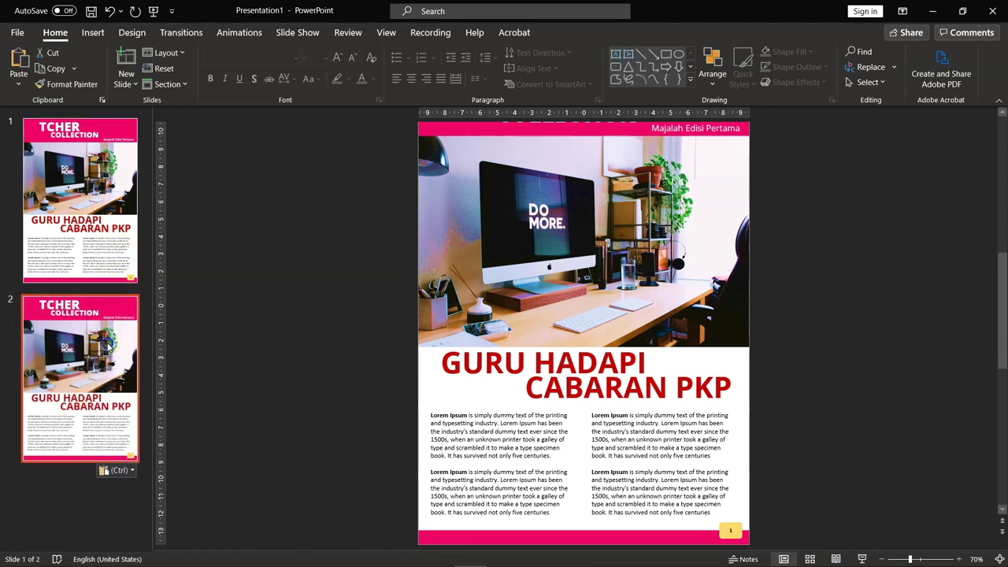
{"action": "scroll", "coordinate": [472, 338], "scroll_direction": "up", "scroll_amount": 1}
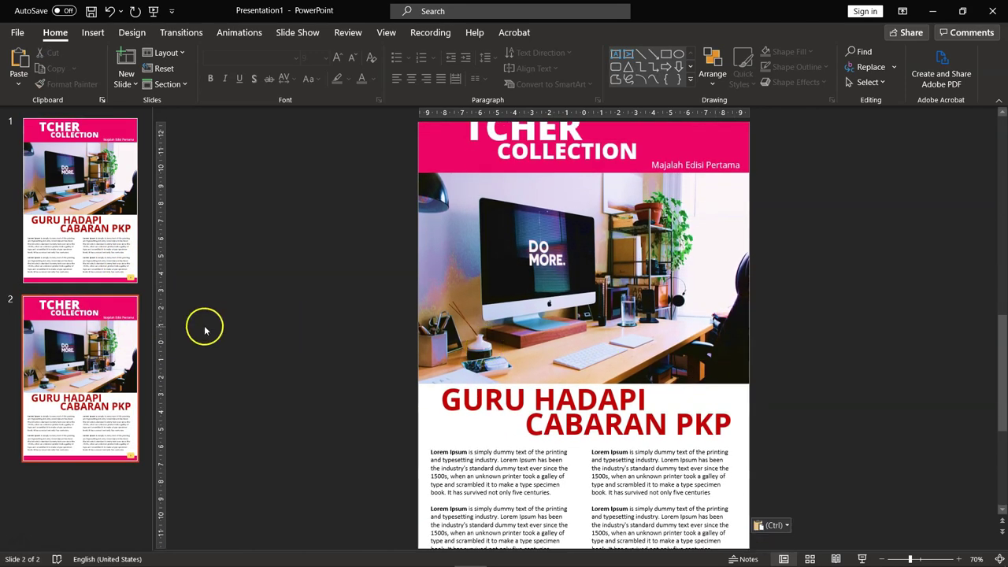
{"action": "scroll", "coordinate": [236, 339], "scroll_direction": "down", "scroll_amount": 5}
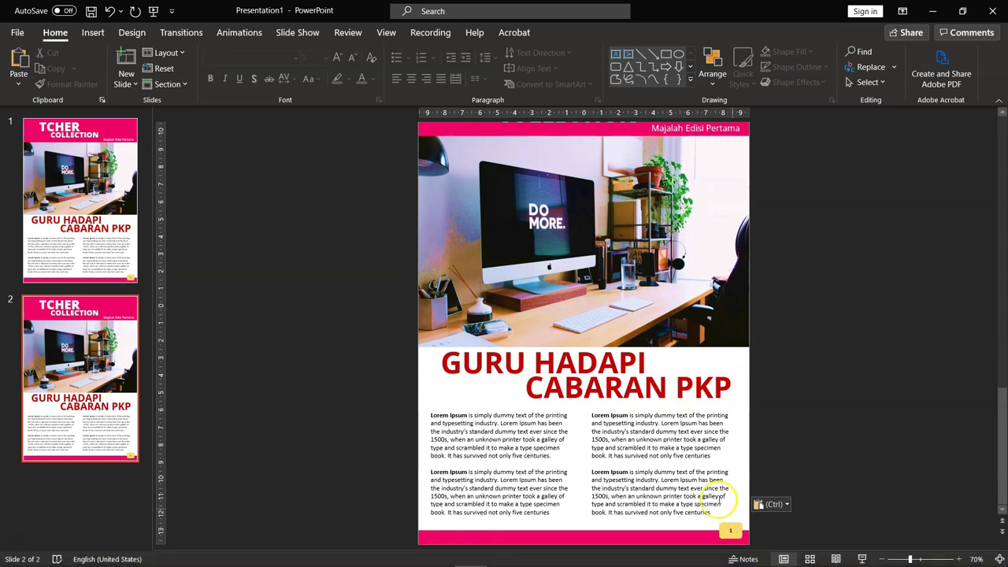
{"action": "left_click", "coordinate": [126, 228]}
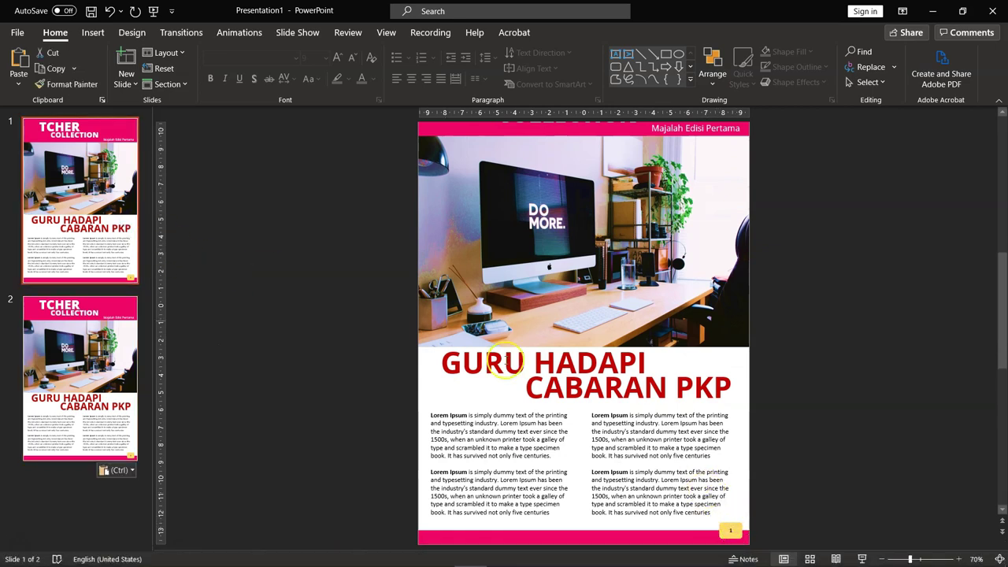
{"action": "left_click", "coordinate": [743, 529]}
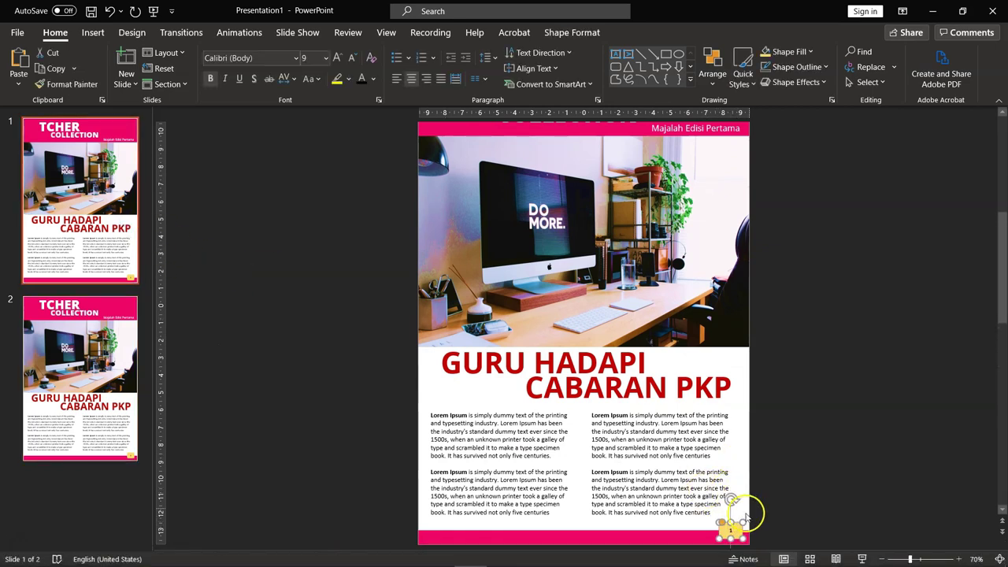
{"action": "scroll", "coordinate": [791, 373], "scroll_direction": "up", "scroll_amount": 2}
- On slide 2, delete the desk photo and shrink the editor's photo beside the Editor caption
{"action": "left_click", "coordinate": [592, 170]}
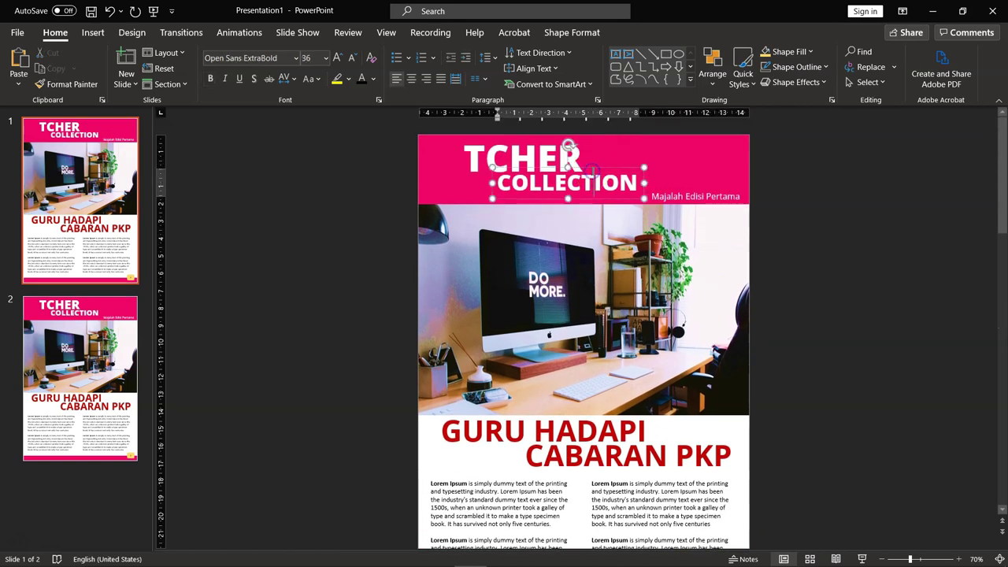
{"action": "left_click", "coordinate": [622, 260]}
{"action": "key", "text": "Delete"}
{"action": "left_click", "coordinate": [587, 433]}
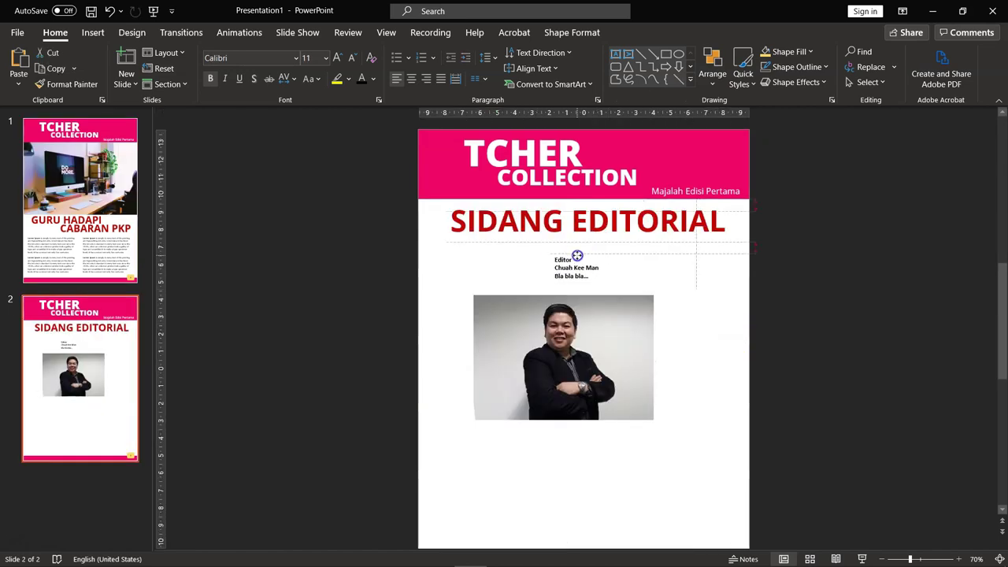
{"action": "left_click", "coordinate": [577, 256]}
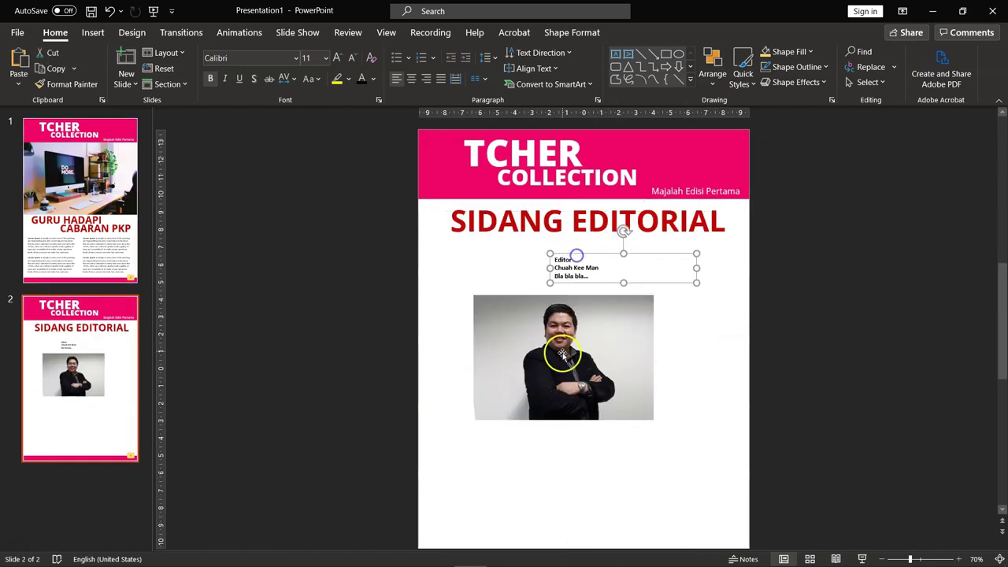
{"action": "left_click", "coordinate": [621, 354]}
{"action": "mouse_move", "coordinate": [653, 420]}
{"action": "left_mouse_down"}
{"action": "mouse_move", "coordinate": [549, 330]}
{"action": "mouse_move", "coordinate": [537, 306]}
{"action": "left_mouse_up"}
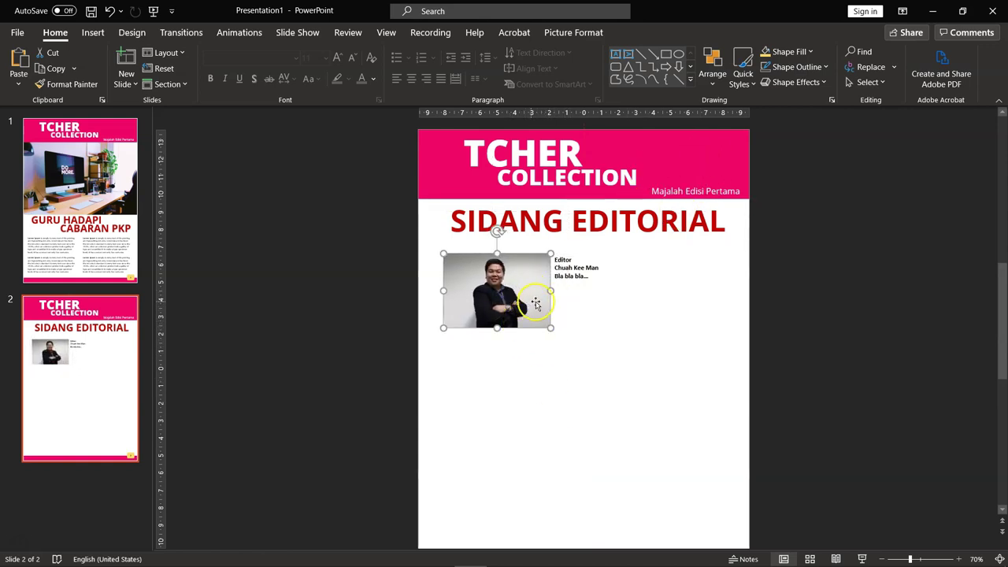
- Crop the editor photo to an oval, adjust its width, then recrop it to a rounded rectangle
{"action": "left_click", "coordinate": [578, 34]}
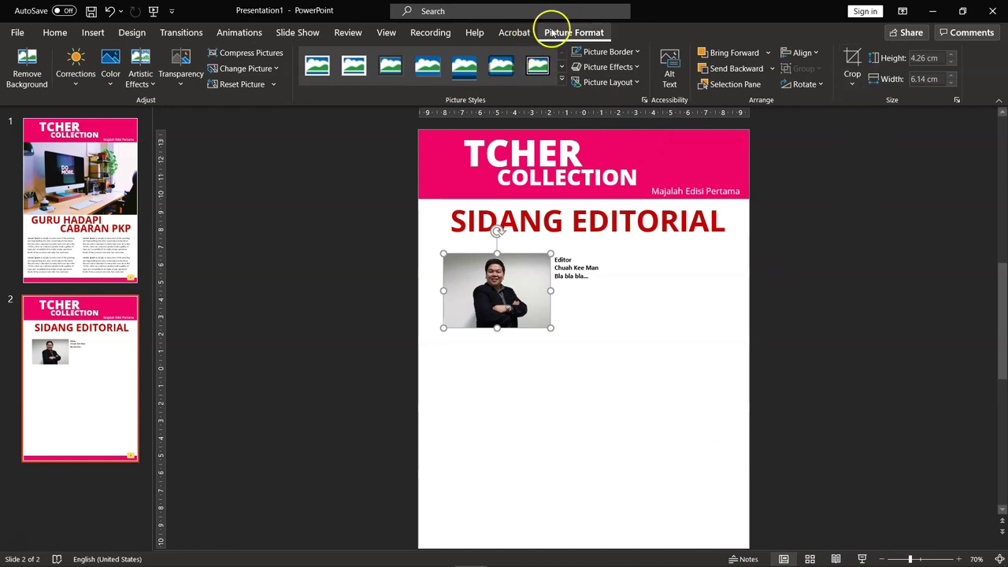
{"action": "left_click", "coordinate": [852, 84]}
{"action": "left_click", "coordinate": [878, 123]}
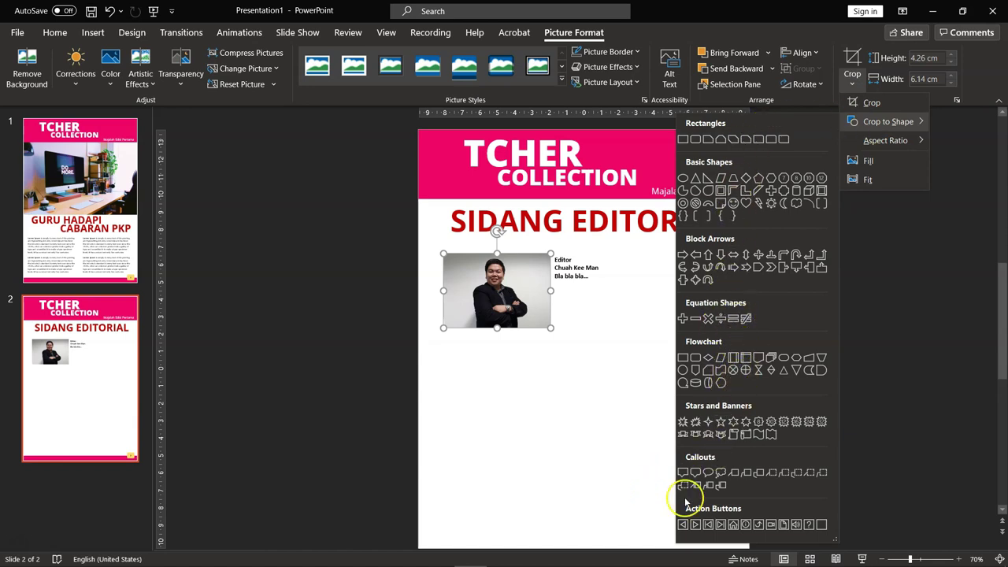
{"action": "left_click", "coordinate": [683, 178]}
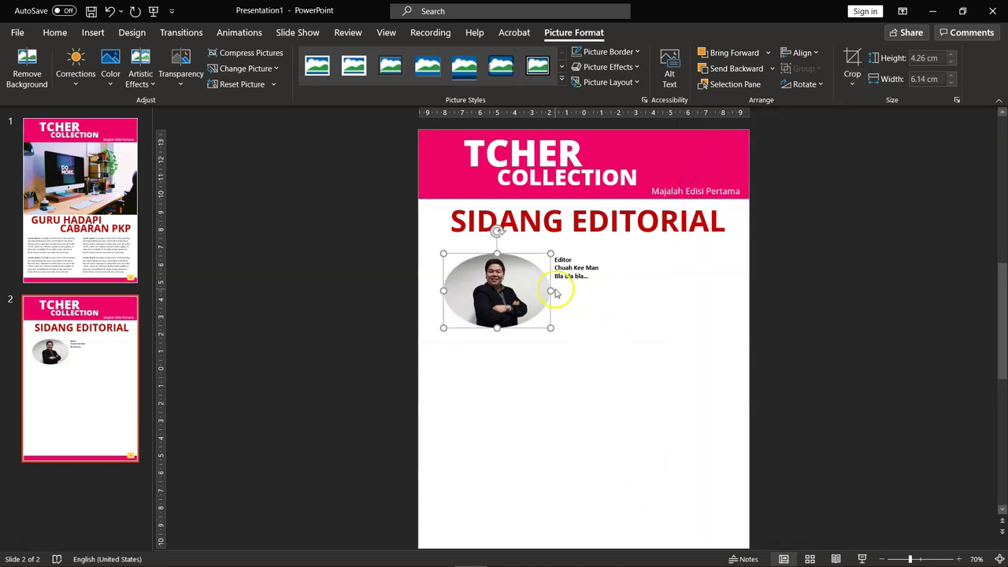
{"action": "left_click_drag", "start_coordinate": [550, 293], "coordinate": [532, 292]}
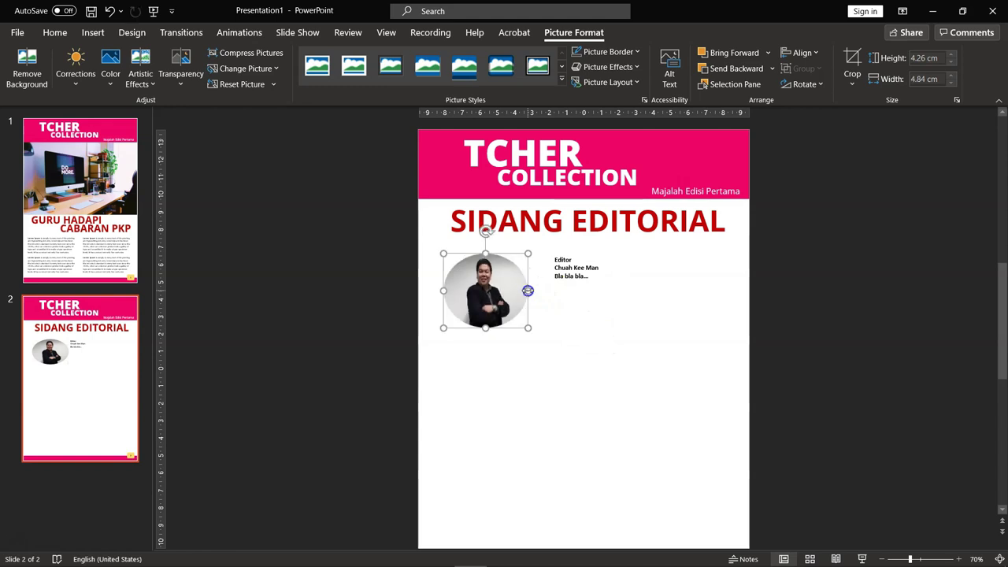
{"action": "left_click_drag", "start_coordinate": [526, 292], "coordinate": [526, 290]}
{"action": "left_click", "coordinate": [852, 75]}
{"action": "mouse_move", "coordinate": [887, 121]}
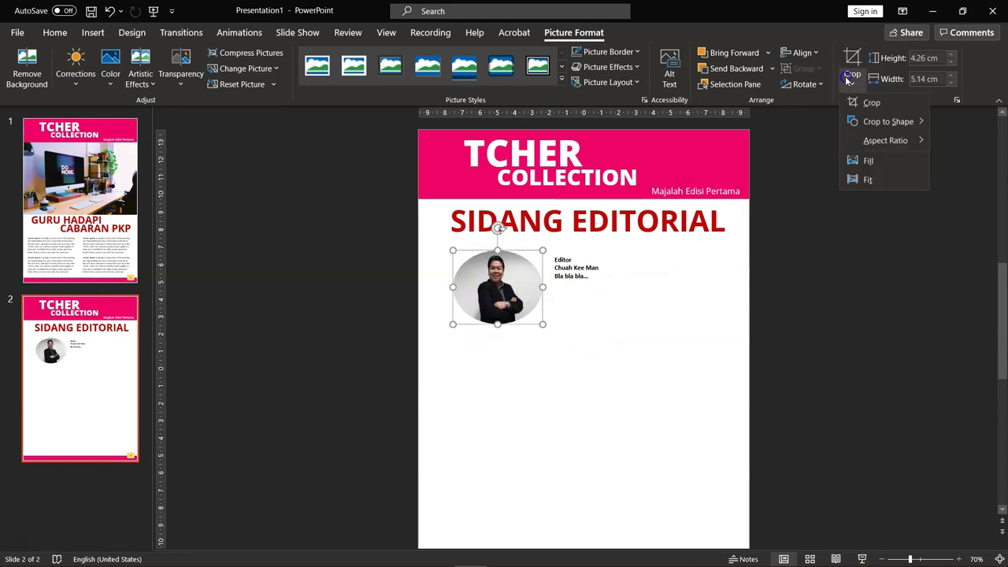
{"action": "left_click", "coordinate": [771, 139]}
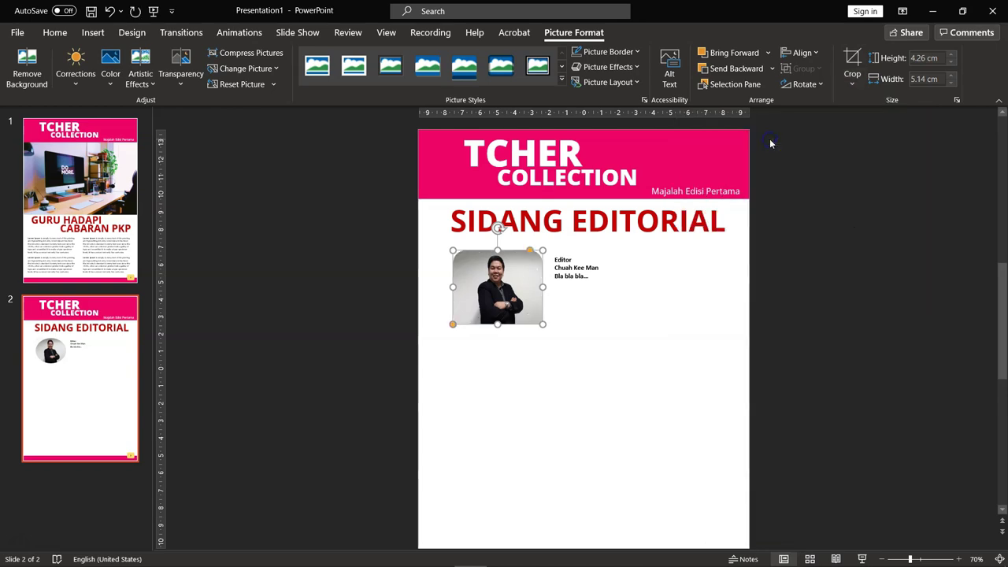
- Raise the photo's bottom edge slightly and set its crop to Fill the shape
{"action": "left_click", "coordinate": [667, 391]}
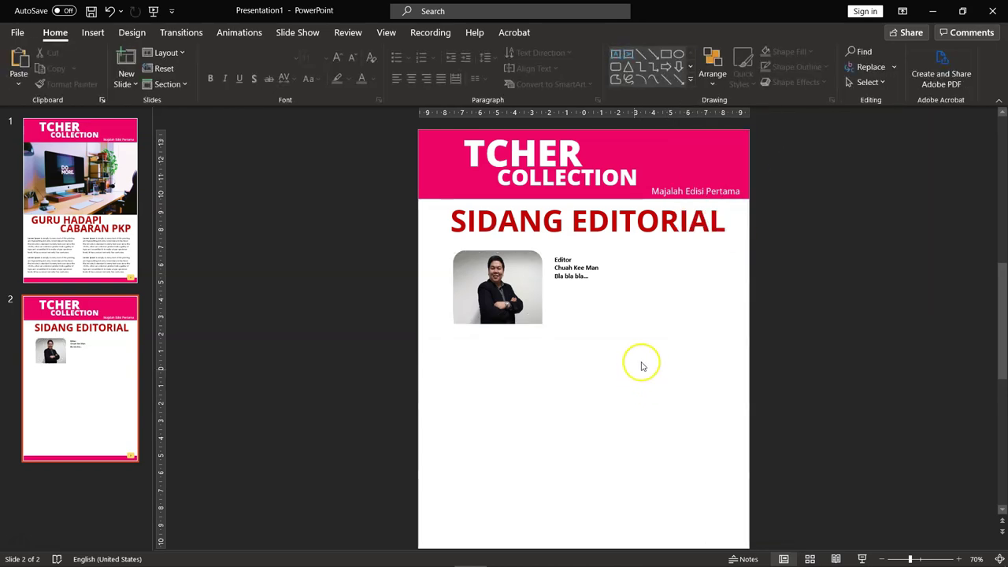
{"action": "left_click", "coordinate": [512, 297]}
{"action": "left_click_drag", "start_coordinate": [496, 322], "coordinate": [497, 320]}
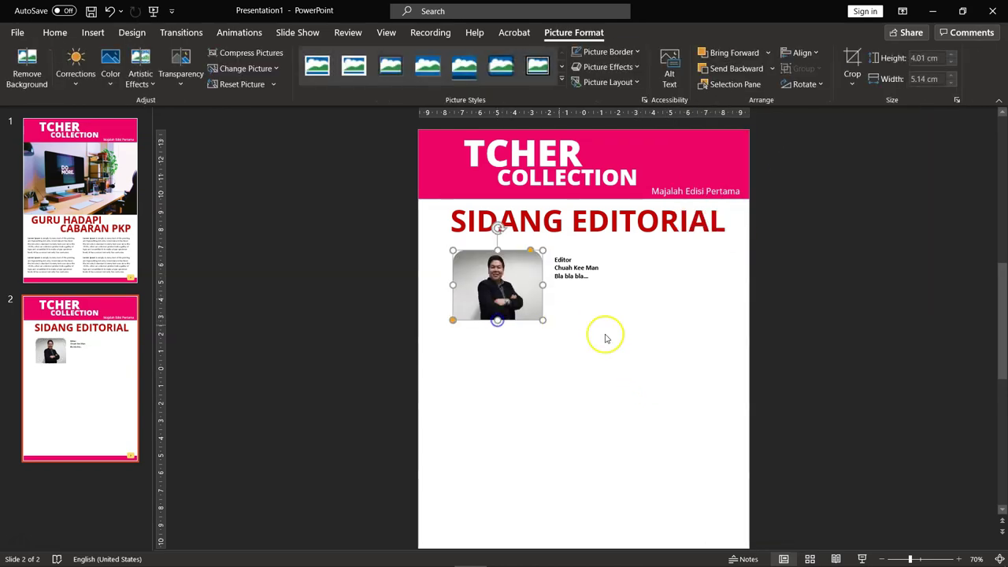
{"action": "left_click", "coordinate": [604, 338]}
{"action": "left_click", "coordinate": [490, 309]}
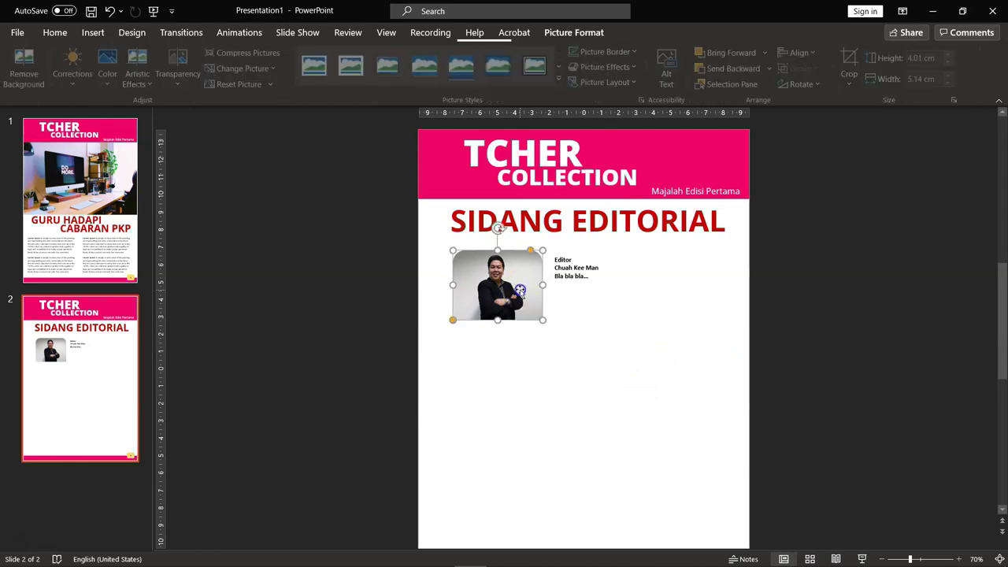
{"action": "left_click", "coordinate": [593, 322]}
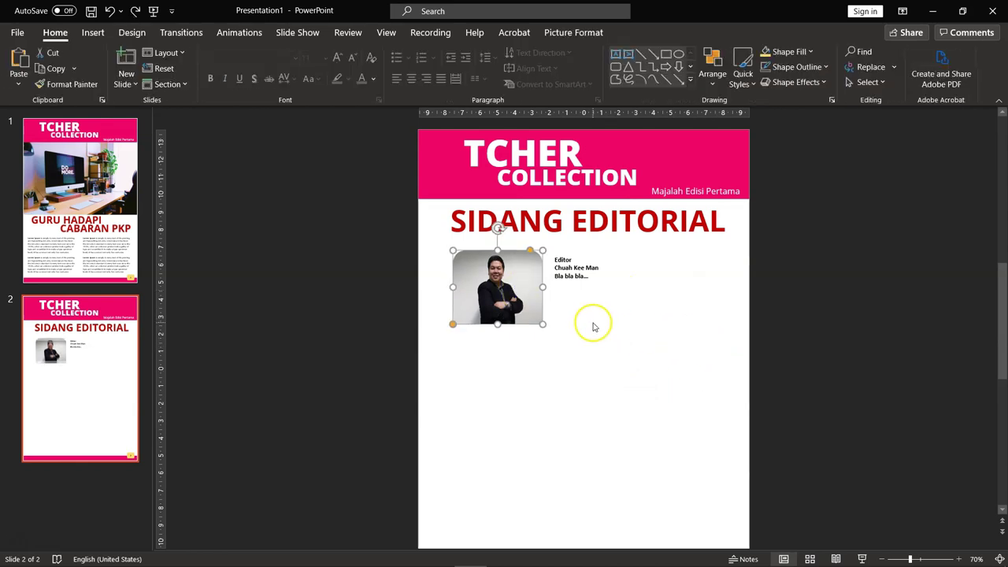
{"action": "left_click", "coordinate": [507, 299]}
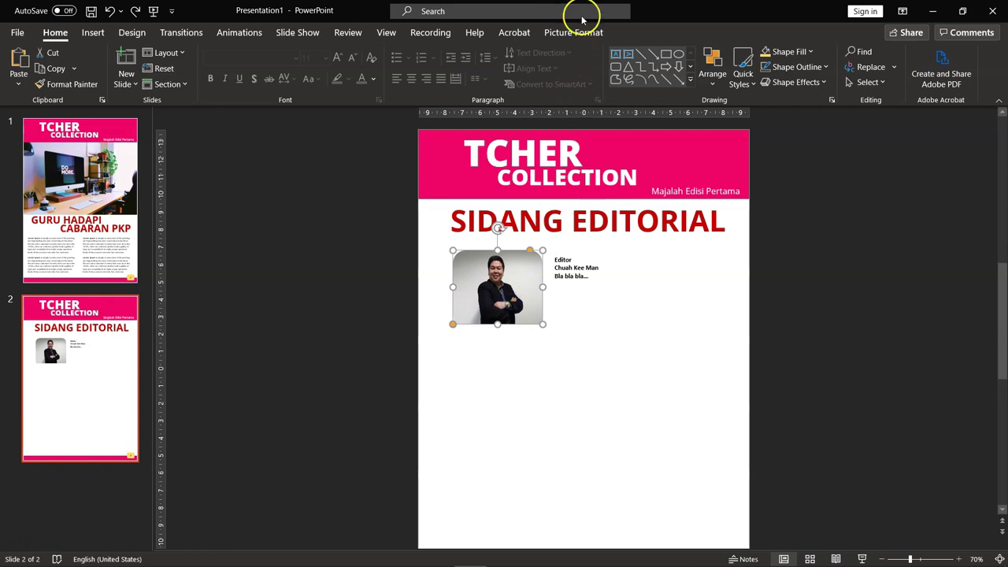
{"action": "left_click", "coordinate": [575, 32]}
{"action": "left_click", "coordinate": [852, 82]}
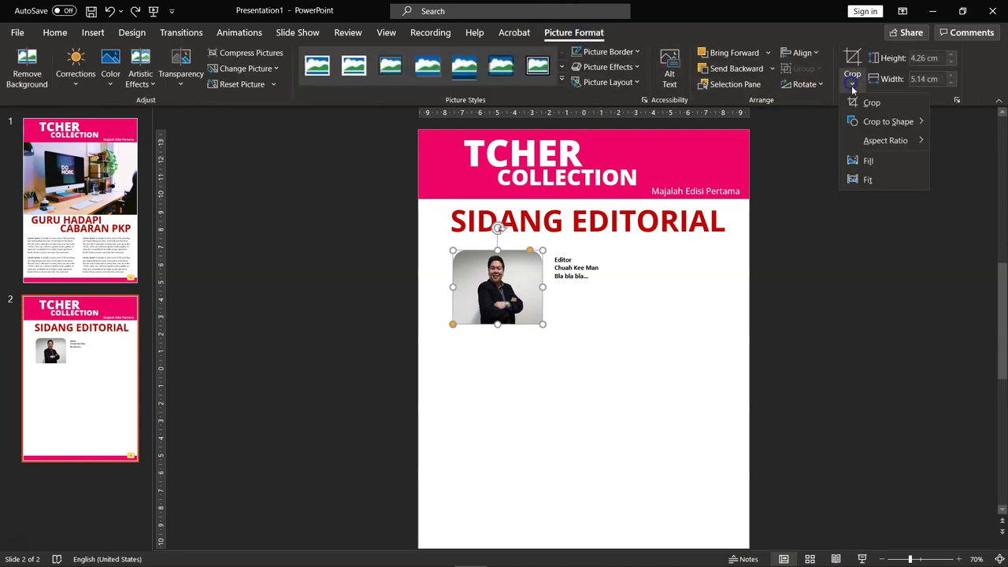
{"action": "left_click", "coordinate": [859, 162]}
{"action": "left_click", "coordinate": [604, 343]}
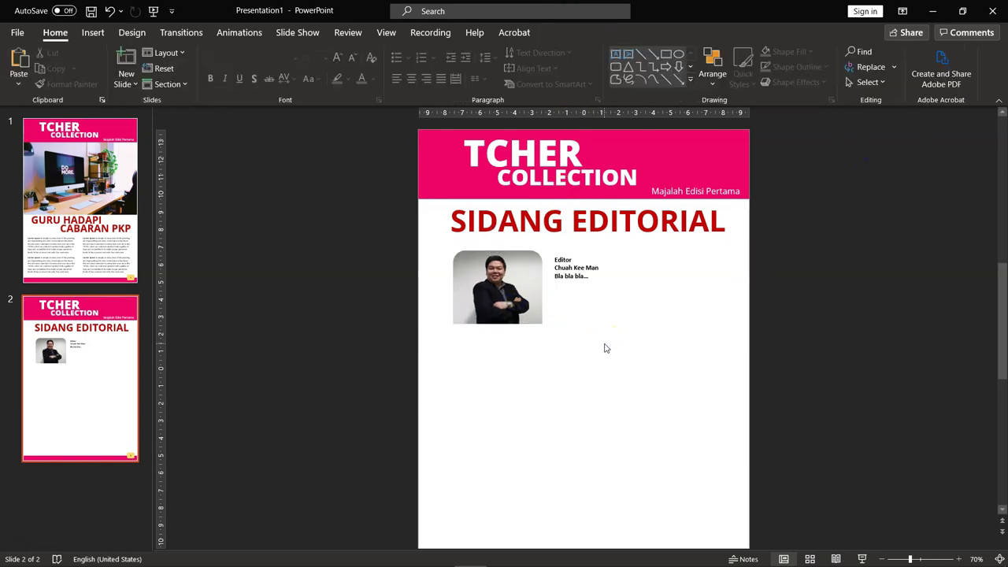
{"action": "left_click", "coordinate": [513, 292]}
- Paste two copies of the editor photo, placing the third beside the second in a lower row
{"action": "left_click_drag", "start_coordinate": [513, 293], "coordinate": [515, 372]}
{"action": "key", "text": "ctrl+c"}
{"action": "key", "text": "ctrl+v"}
{"action": "left_click", "coordinate": [664, 391]}
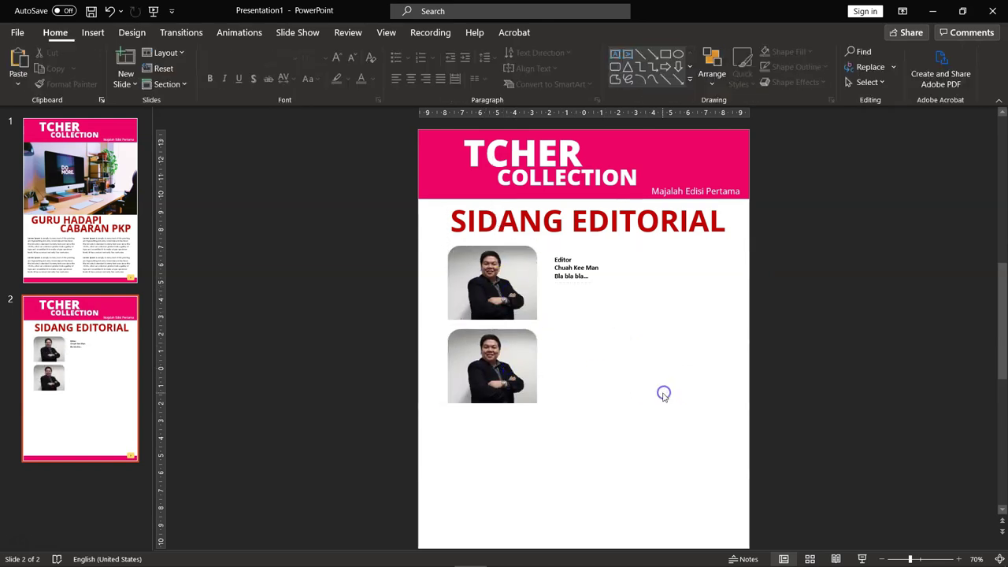
{"action": "left_click", "coordinate": [513, 376]}
{"action": "key", "text": "ctrl+v"}
{"action": "left_click_drag", "start_coordinate": [516, 382], "coordinate": [656, 383]}
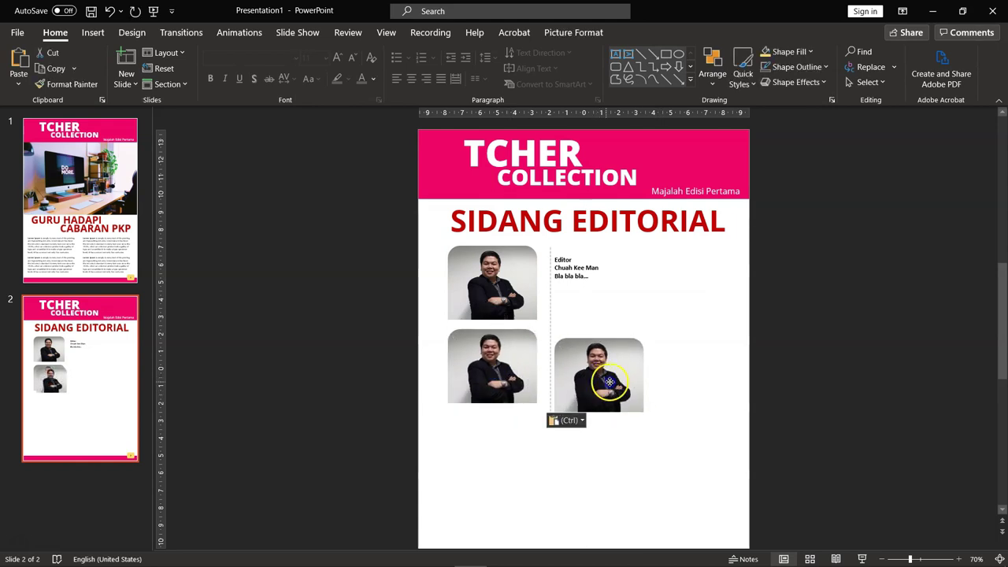
- Copy the Editor caption and place the duplicate below the original
{"action": "left_click", "coordinate": [563, 272]}
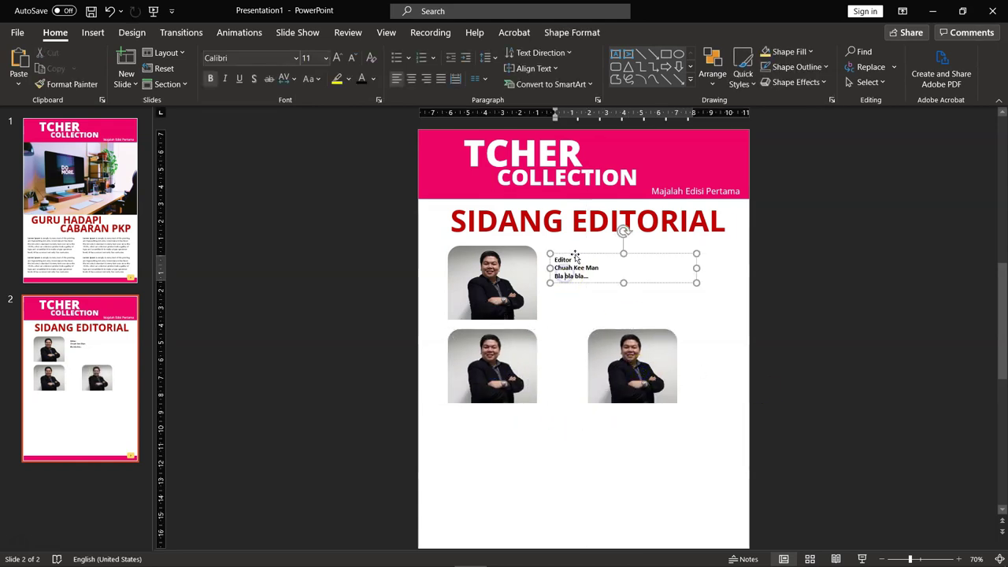
{"action": "left_click", "coordinate": [575, 255]}
{"action": "key", "text": "ctrl+c"}
{"action": "key", "text": "ctrl+v"}
{"action": "left_click_drag", "start_coordinate": [581, 266], "coordinate": [591, 312]}
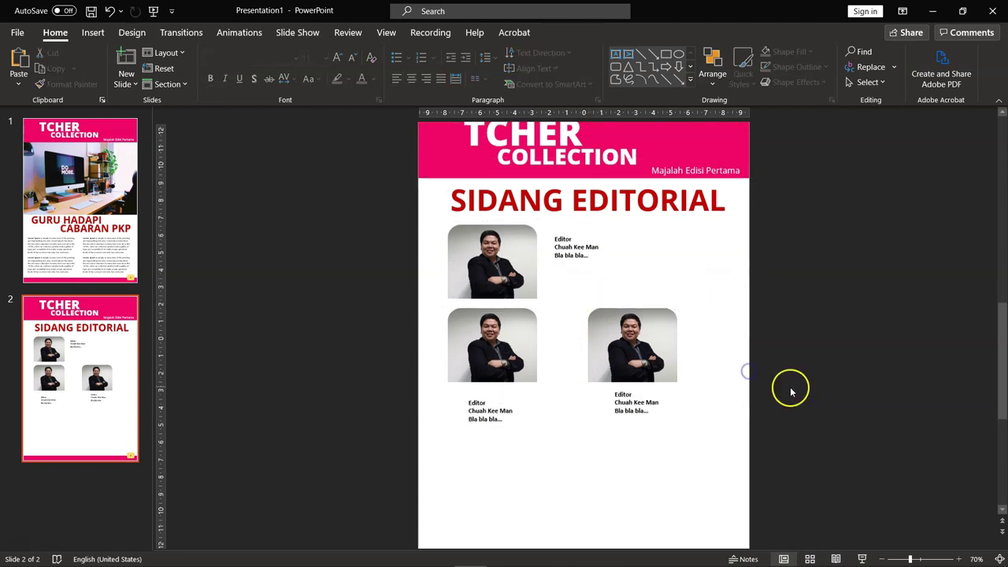
{"action": "scroll", "coordinate": [793, 387], "scroll_direction": "down", "scroll_amount": 2}
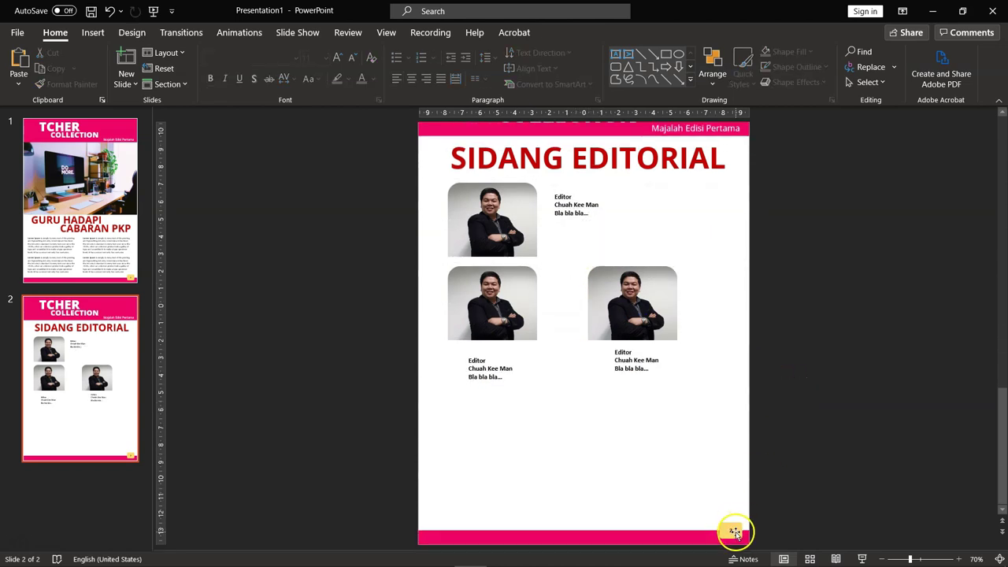
{"action": "left_click", "coordinate": [82, 329]}
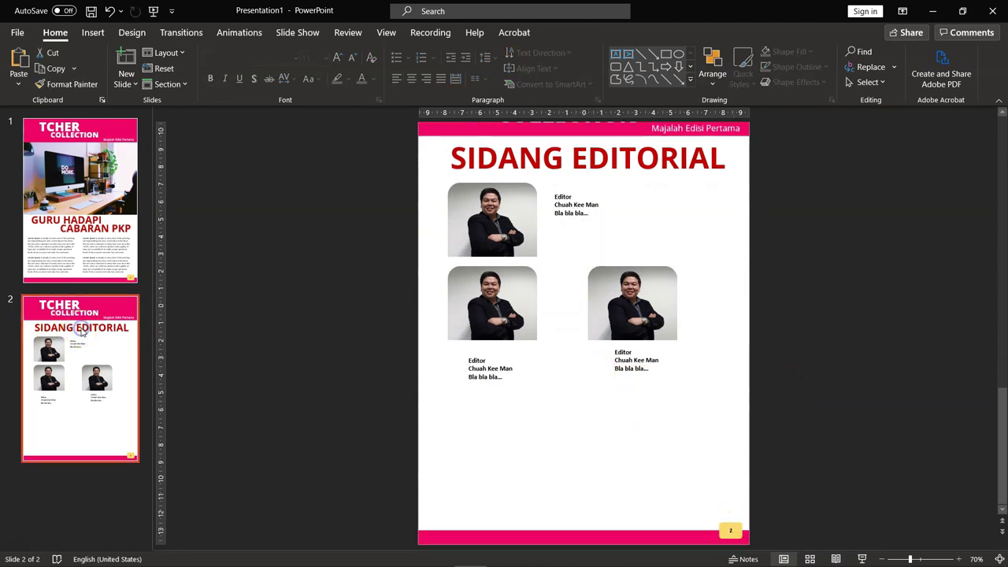
- Paste a copy of slide 2 as a new slide 3
{"action": "right_click", "coordinate": [88, 482]}
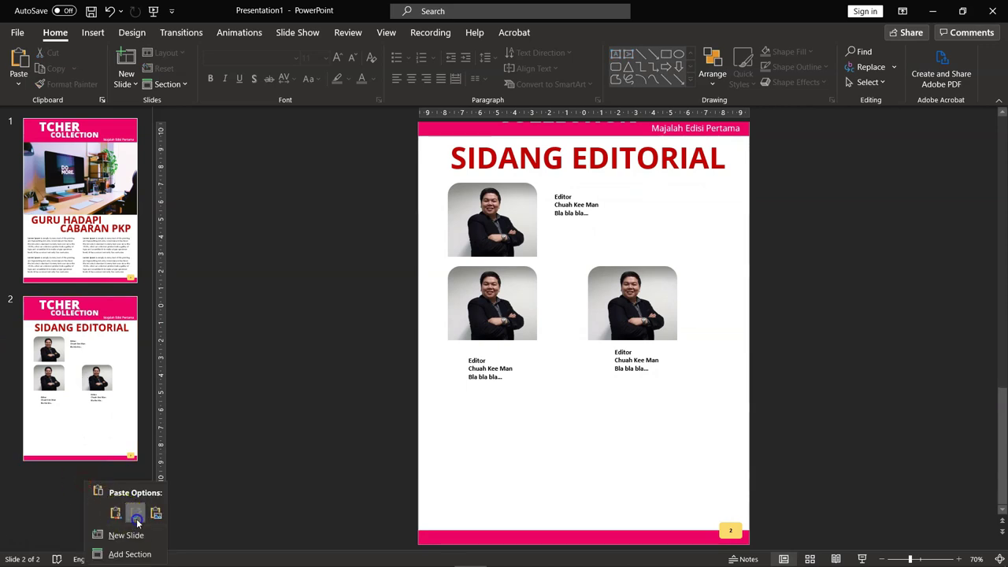
{"action": "left_click", "coordinate": [134, 520]}
{"action": "left_click", "coordinate": [630, 307]}
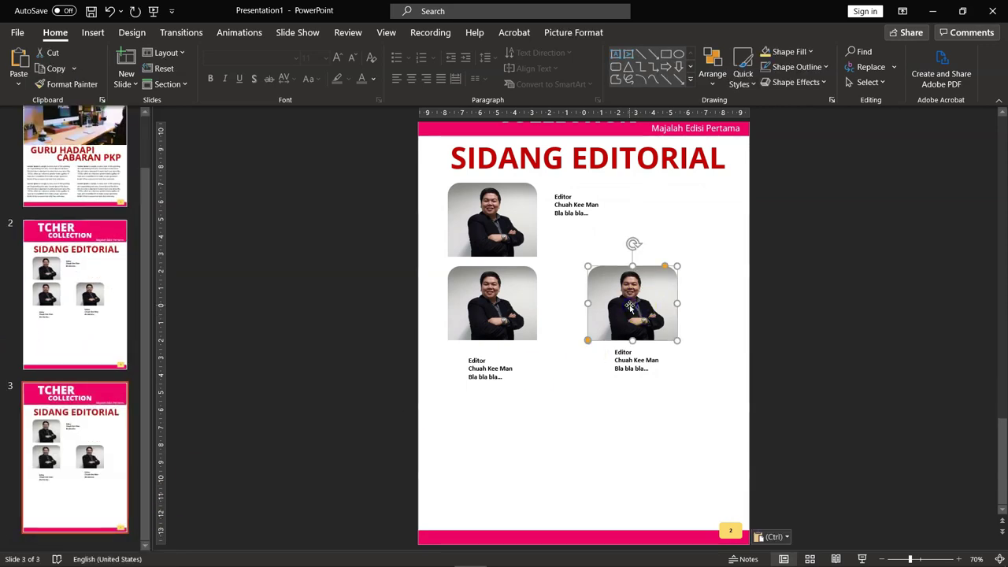
{"action": "left_click", "coordinate": [731, 530]}
{"action": "type", "text": "3"}
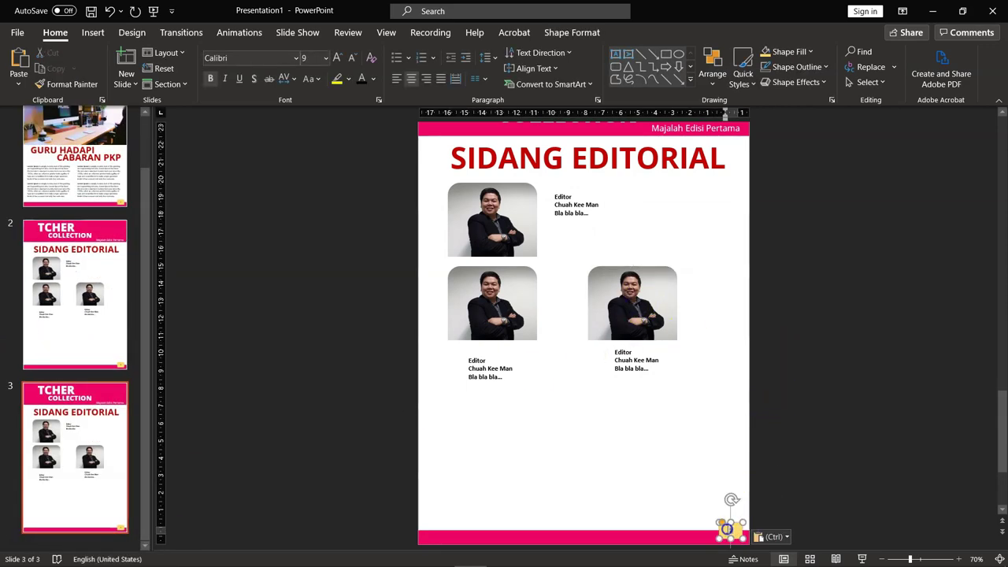
- On slide 2, select all the photos and Editor captions together
{"action": "left_click", "coordinate": [103, 306]}
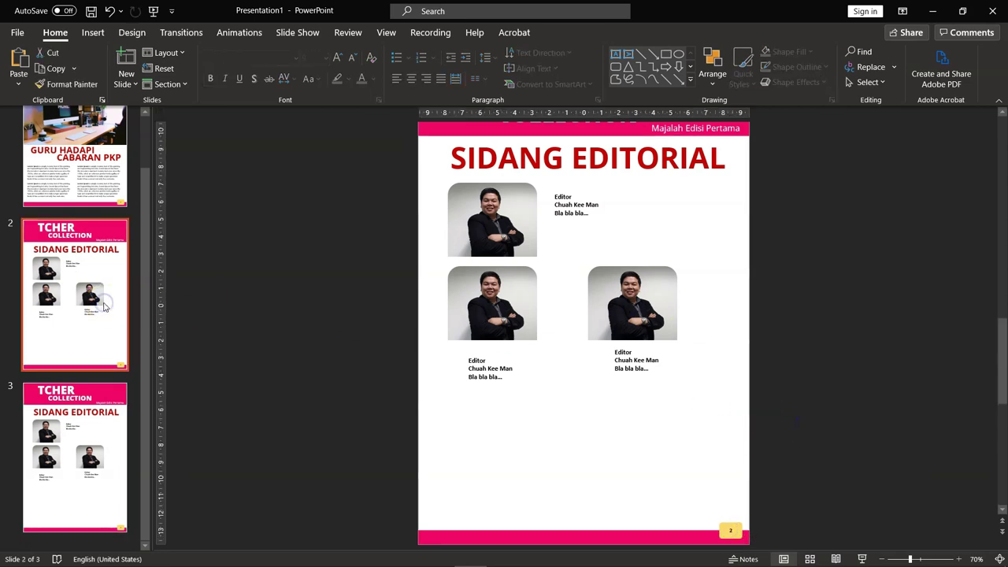
{"action": "left_click", "coordinate": [715, 355]}
{"action": "scroll", "coordinate": [725, 347], "scroll_direction": "up", "scroll_amount": 2}
{"action": "left_click", "coordinate": [730, 324]}
{"action": "left_click", "coordinate": [675, 353]}
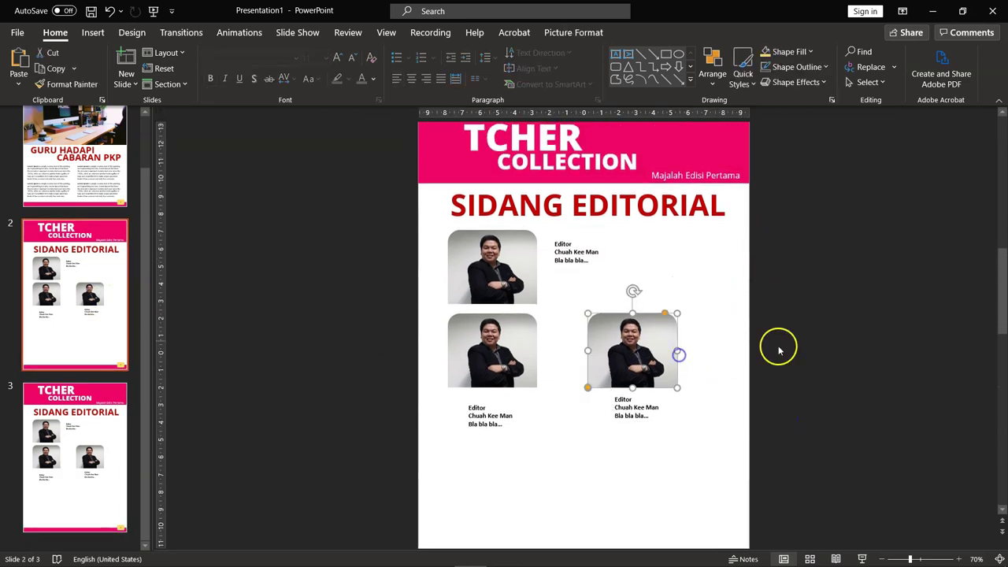
{"action": "left_click_drag", "start_coordinate": [874, 485], "coordinate": [394, 211]}
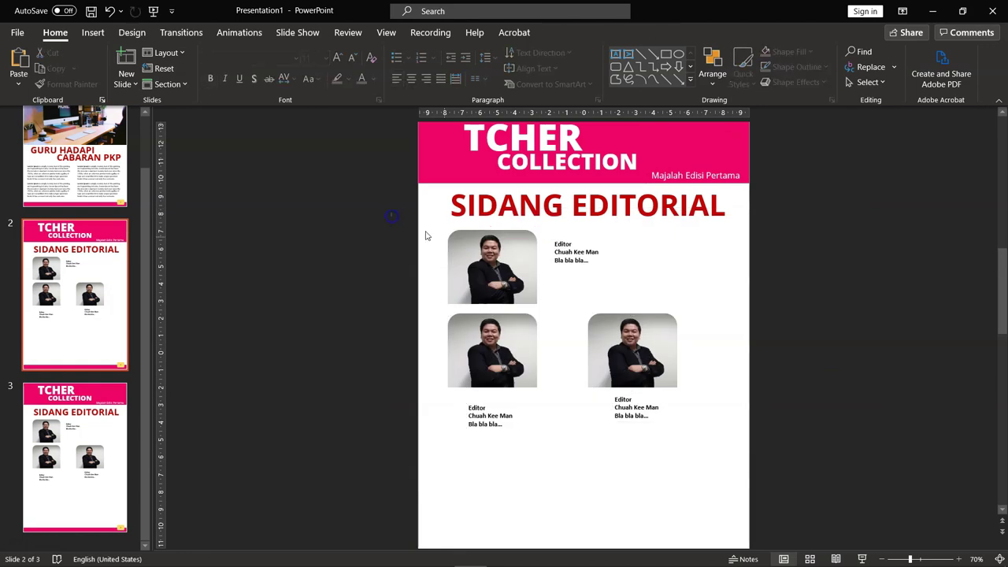
- On slide 3, shift the TCHER wordmark slightly to the left
{"action": "left_click", "coordinate": [452, 237]}
{"action": "scroll", "coordinate": [723, 350], "scroll_direction": "down", "scroll_amount": 3}
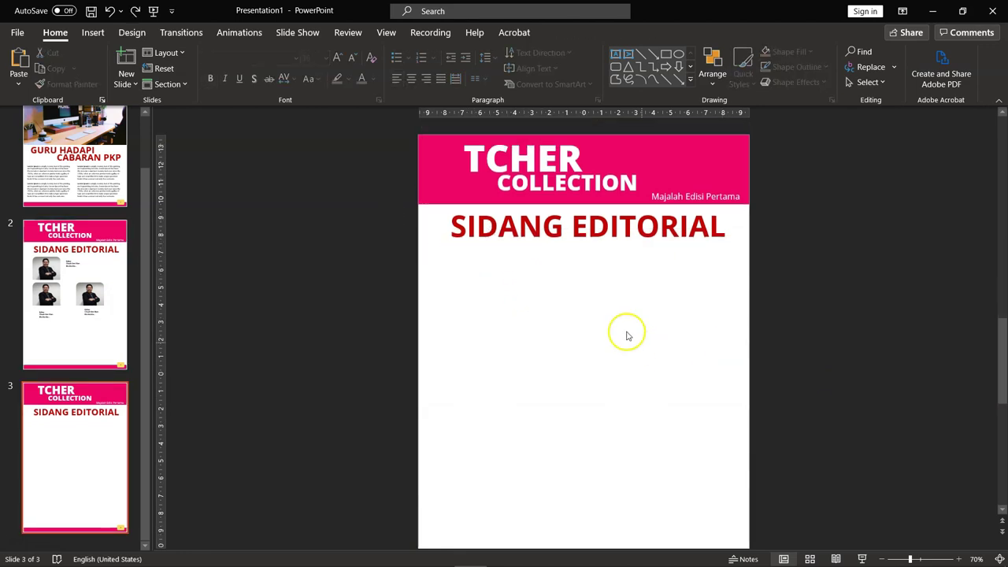
{"action": "left_click", "coordinate": [514, 135]}
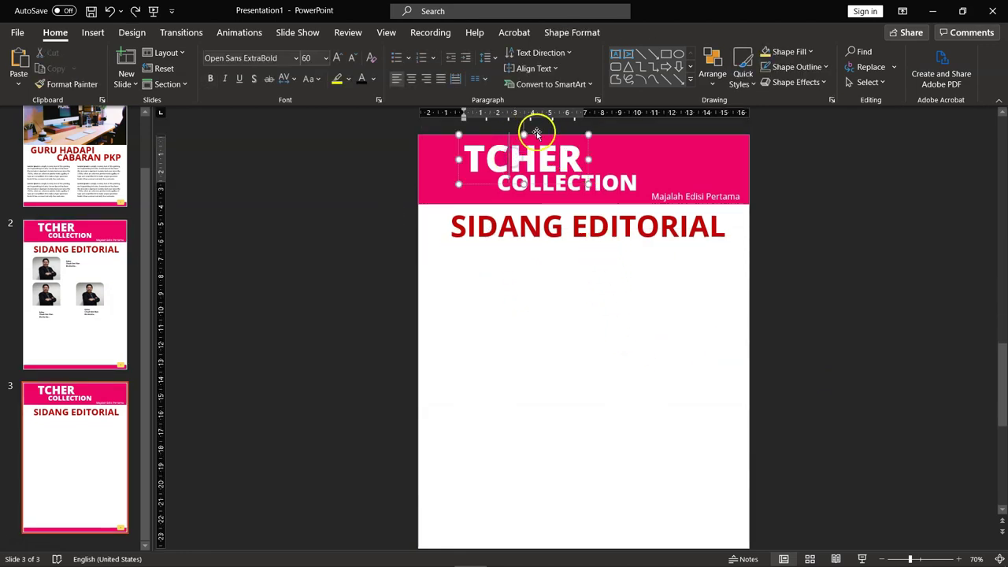
{"action": "left_click_drag", "start_coordinate": [542, 136], "coordinate": [507, 132]}
- Place COLLECTION beside TCHER and adjust the pink header band
{"action": "left_click", "coordinate": [567, 180]}
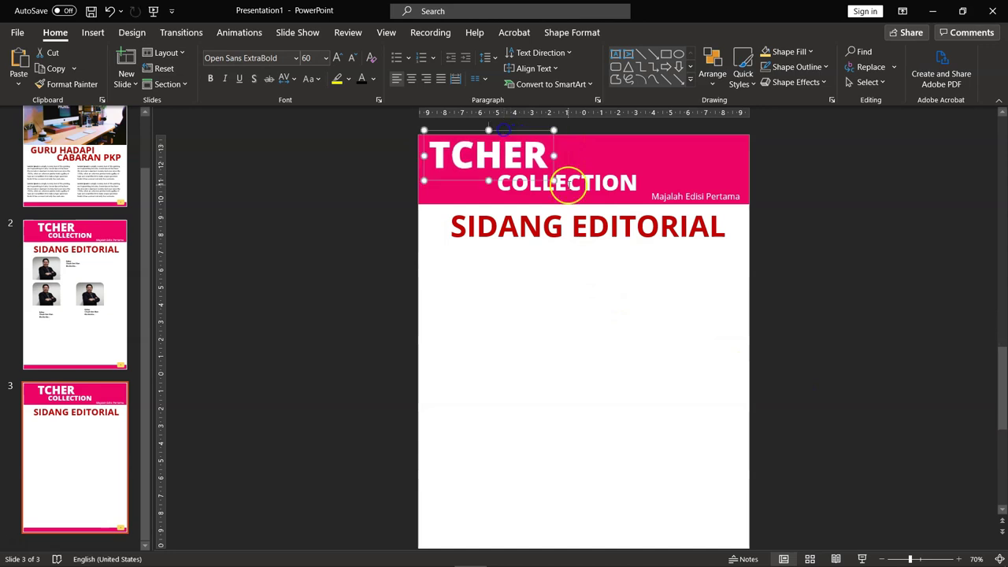
{"action": "left_click_drag", "start_coordinate": [605, 168], "coordinate": [662, 144]}
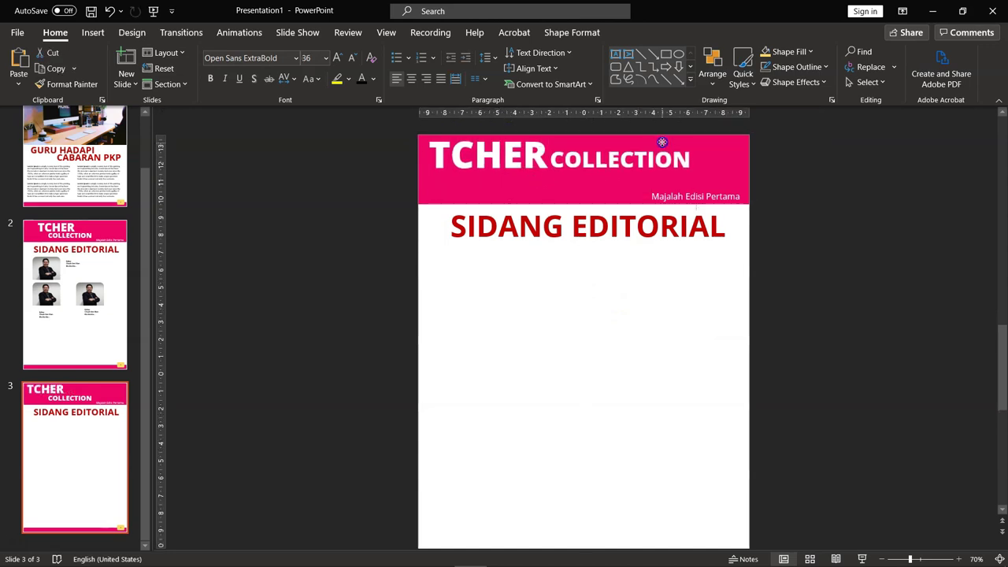
{"action": "left_click", "coordinate": [588, 167]}
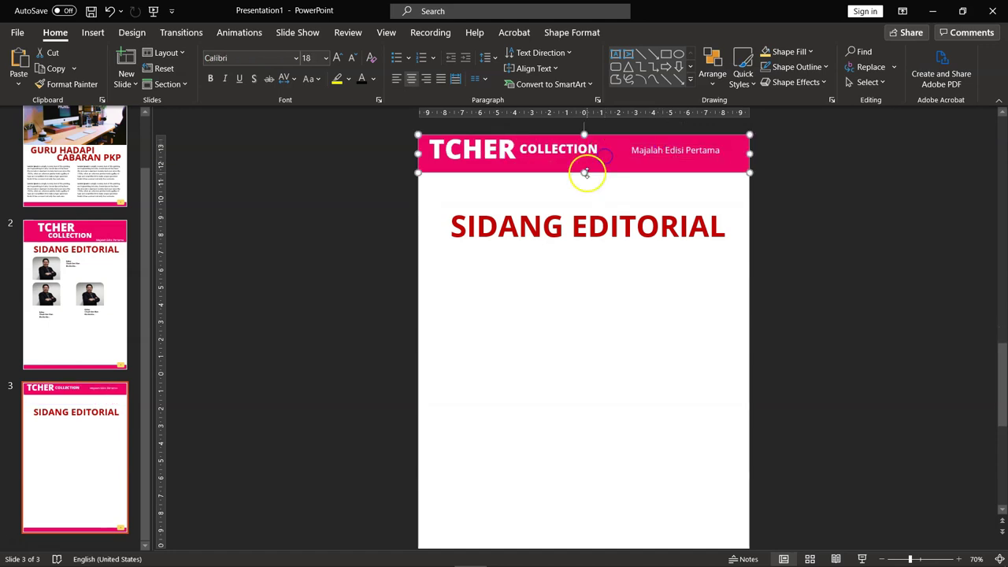
{"action": "left_click", "coordinate": [811, 230]}
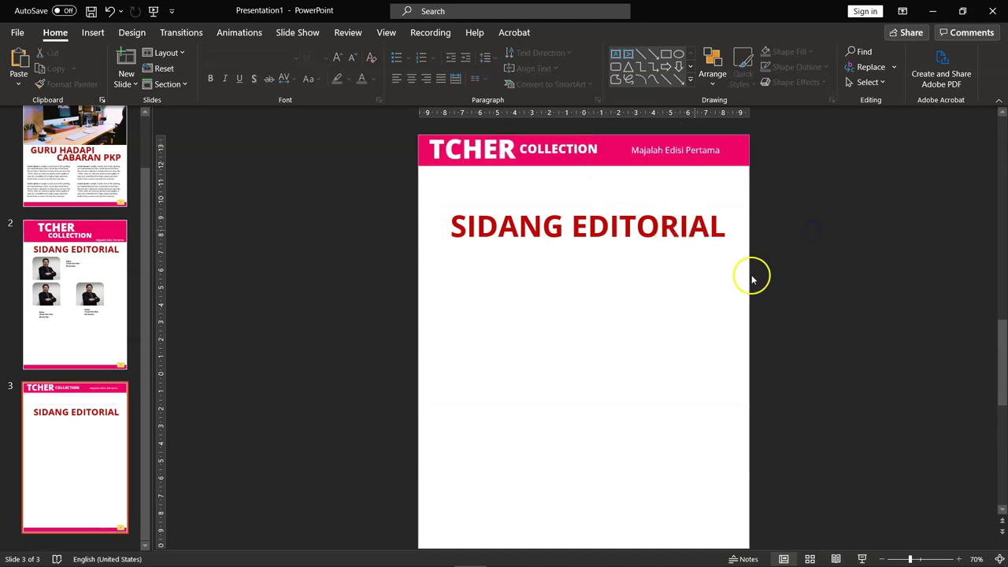
- Clear the text of the SIDANG EDITORIAL heading on slide 3
{"action": "scroll", "coordinate": [774, 373], "scroll_direction": "down", "scroll_amount": 1}
{"action": "scroll", "coordinate": [774, 373], "scroll_direction": "up", "scroll_amount": 1}
{"action": "left_click", "coordinate": [580, 209]}
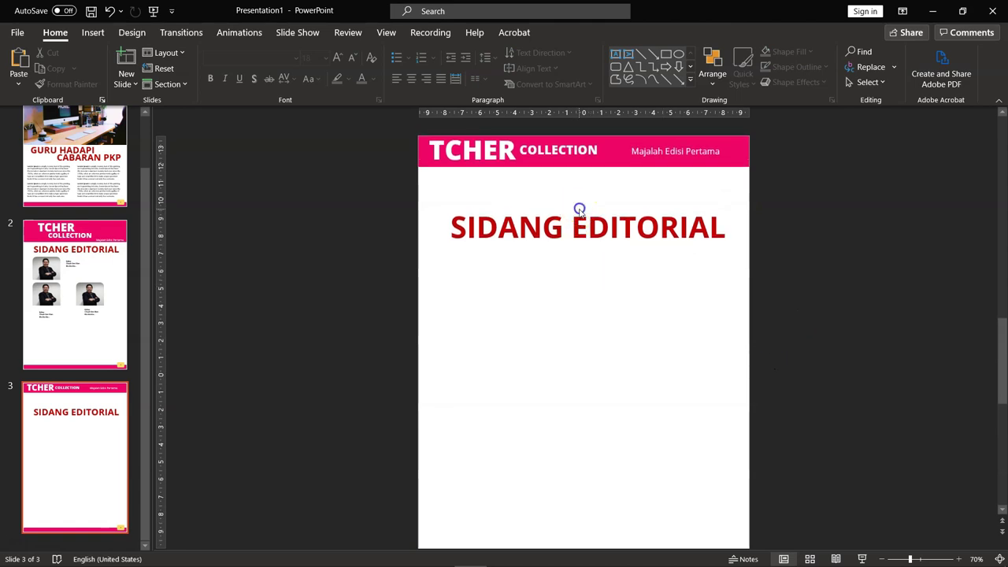
{"action": "left_click", "coordinate": [583, 228]}
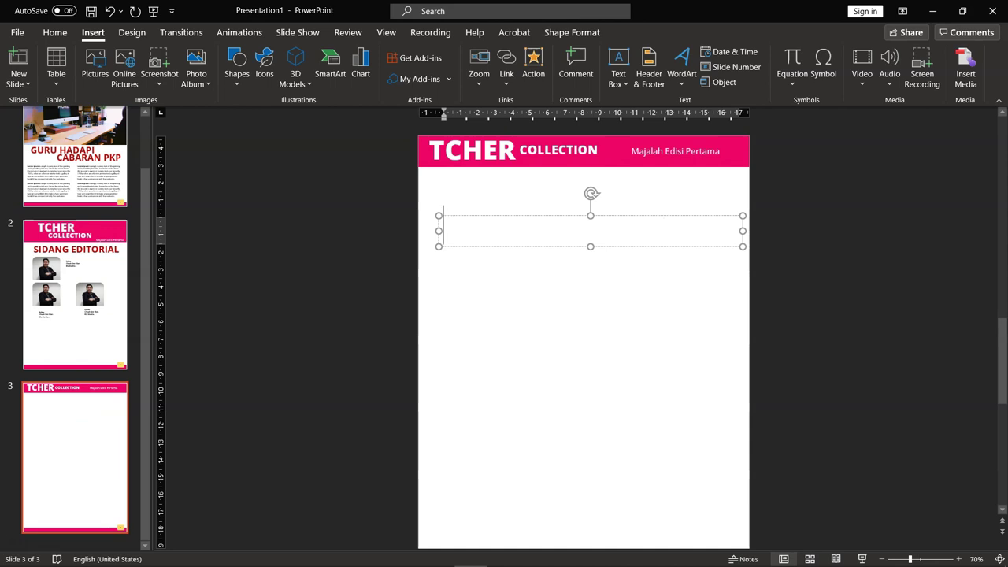
- Retitle the heading 'Kaedah PdP Secara Dalam Talian' and insert the four-people-around-a-laptop photo
{"action": "type", "text": "aedah PdP Secara Dalam Talian"}
{"action": "left_click", "coordinate": [664, 292]}
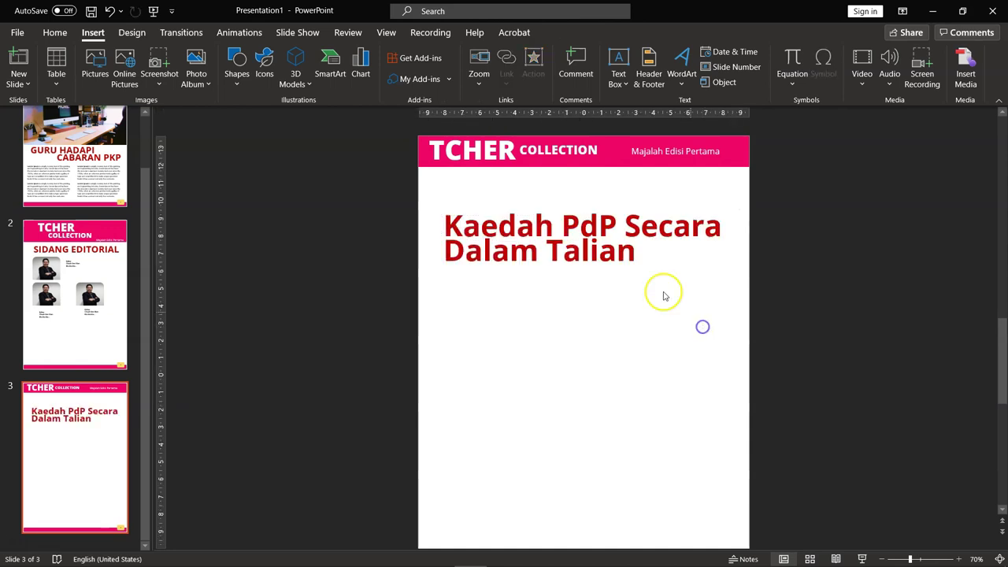
{"action": "left_click", "coordinate": [95, 70]}
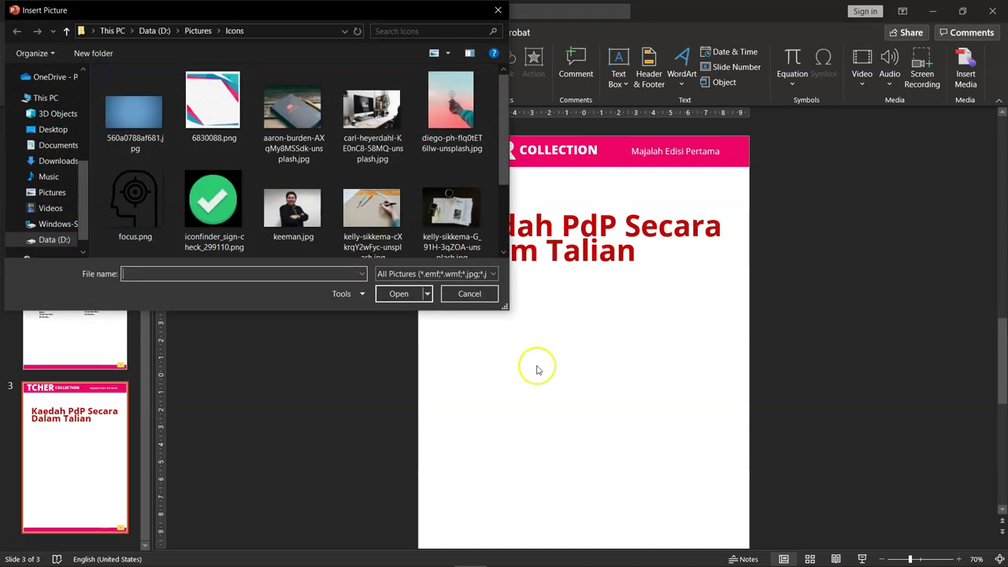
{"action": "scroll", "coordinate": [502, 115], "scroll_direction": "down", "scroll_amount": 3}
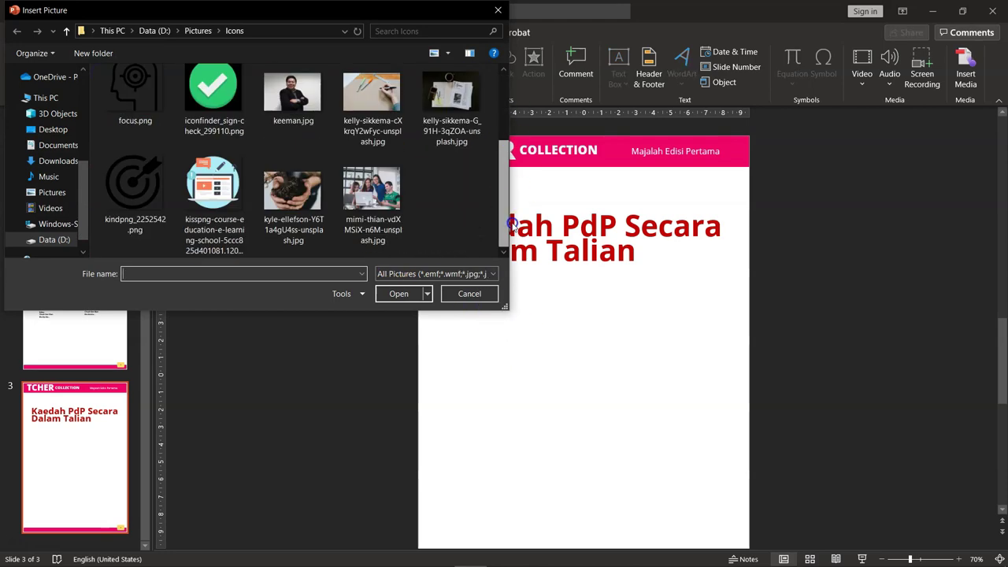
{"action": "double_click", "coordinate": [370, 205]}
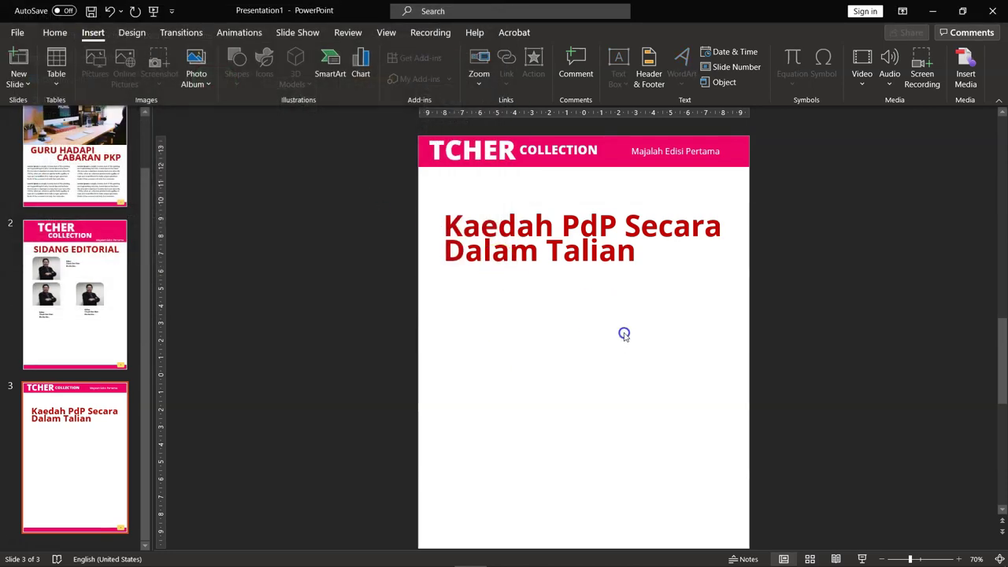
- Position the photo just beneath the header with the heading below it
{"action": "mouse_move", "coordinate": [621, 370]}
{"action": "left_mouse_down"}
{"action": "mouse_move", "coordinate": [628, 337]}
{"action": "mouse_move", "coordinate": [626, 361]}
{"action": "left_mouse_up"}
{"action": "left_click", "coordinate": [612, 232]}
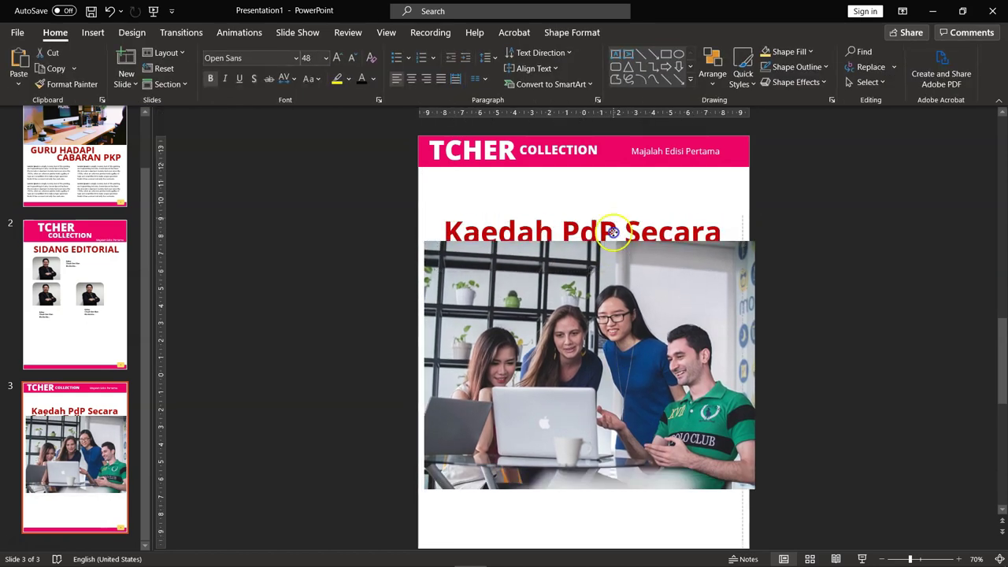
{"action": "left_click_drag", "start_coordinate": [612, 232], "coordinate": [625, 501]}
{"action": "left_click_drag", "start_coordinate": [633, 399], "coordinate": [627, 325]}
{"action": "left_click", "coordinate": [797, 384]}
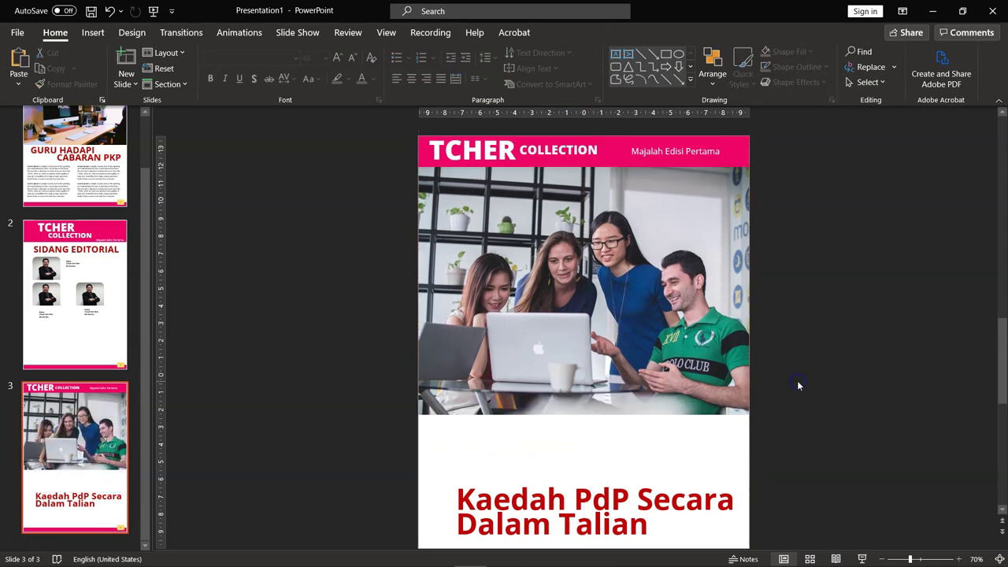
{"action": "left_click", "coordinate": [585, 498]}
{"action": "left_click_drag", "start_coordinate": [618, 489], "coordinate": [612, 445]}
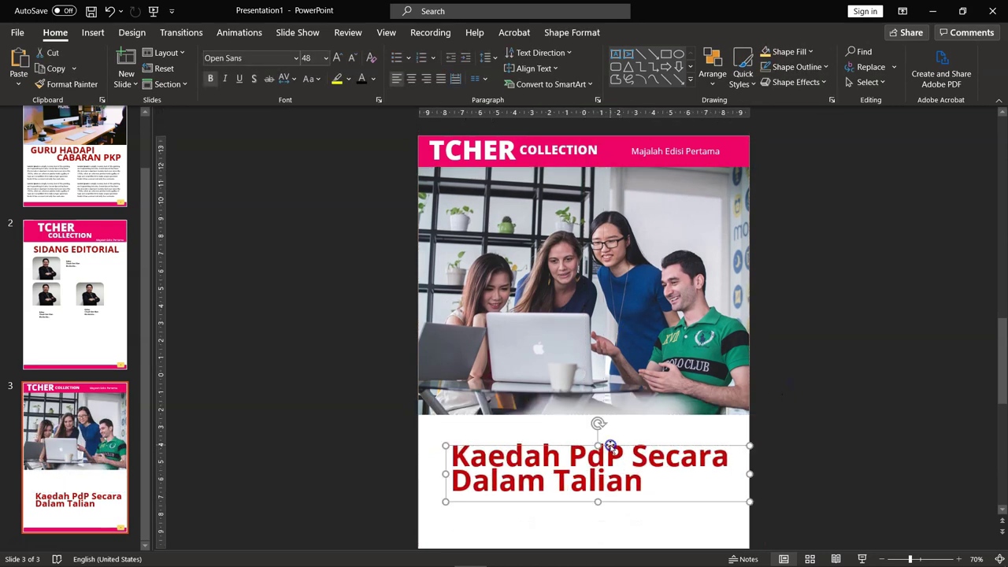
- Bring the heading in front of the photo and place it on the photo's bottom edge
{"action": "right_click", "coordinate": [612, 449]}
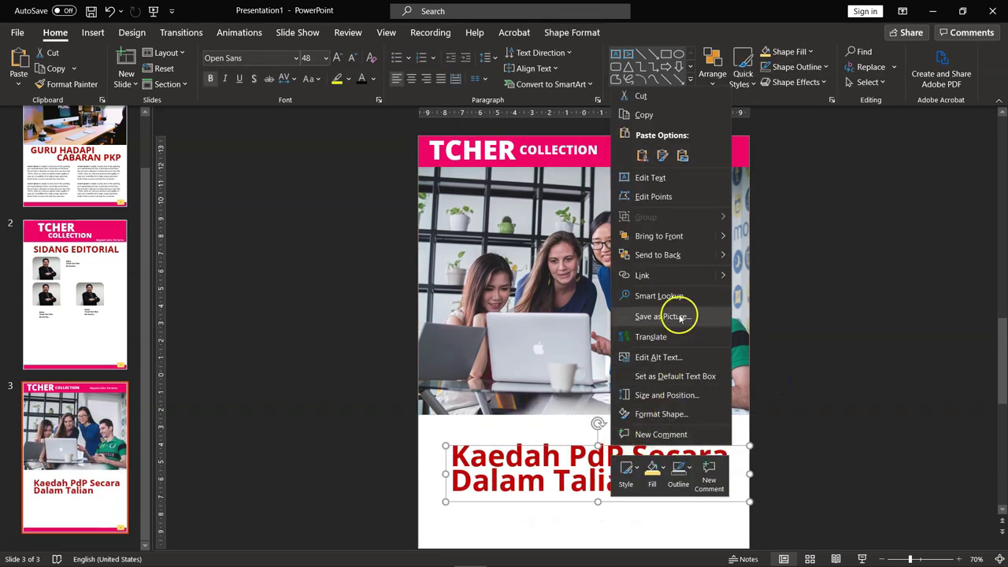
{"action": "left_click", "coordinate": [673, 238]}
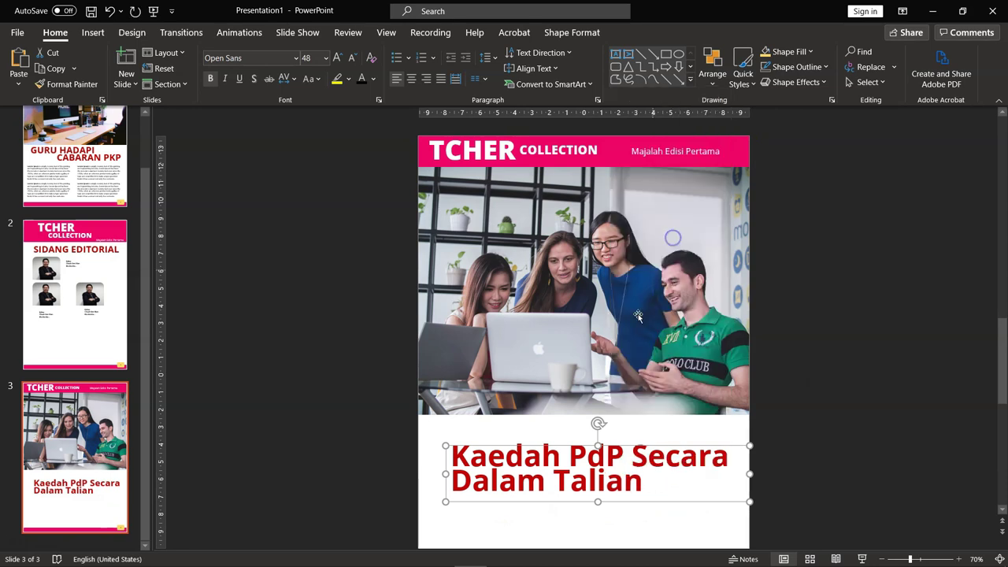
{"action": "left_click_drag", "start_coordinate": [636, 446], "coordinate": [629, 393]}
{"action": "right_click", "coordinate": [651, 290]}
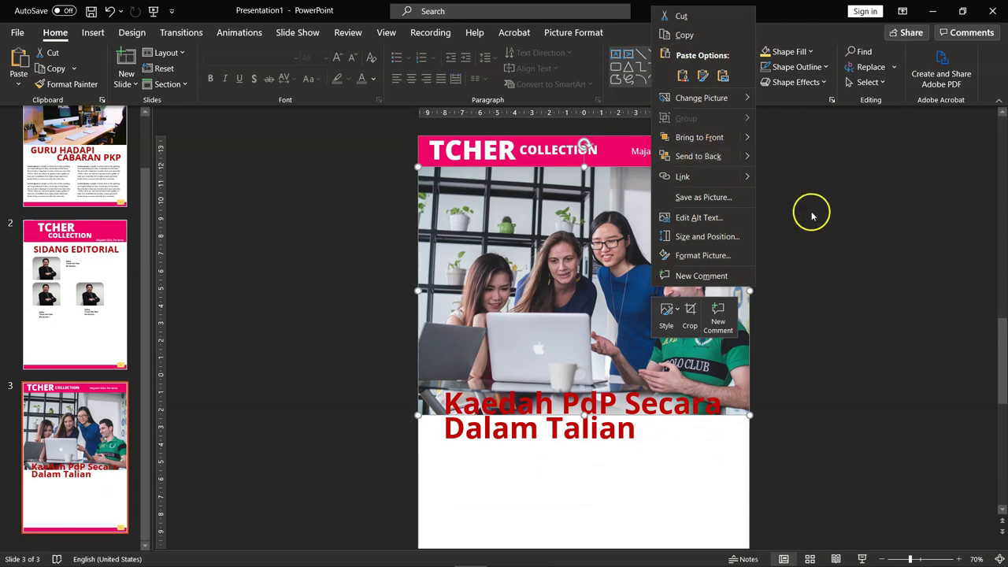
{"action": "left_click", "coordinate": [891, 307]}
{"action": "left_click", "coordinate": [821, 465]}
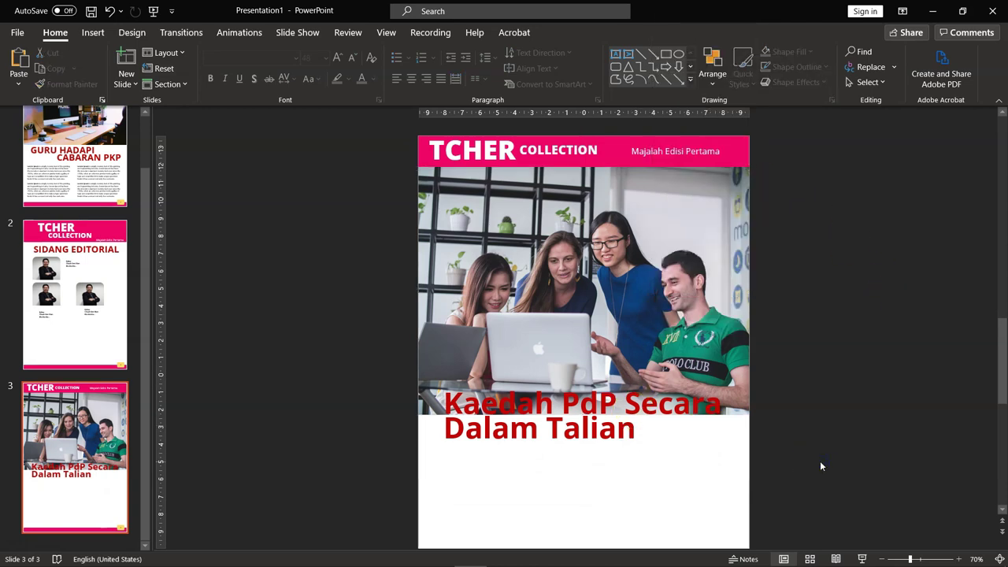
{"action": "left_click_drag", "start_coordinate": [447, 404], "coordinate": [612, 436]}
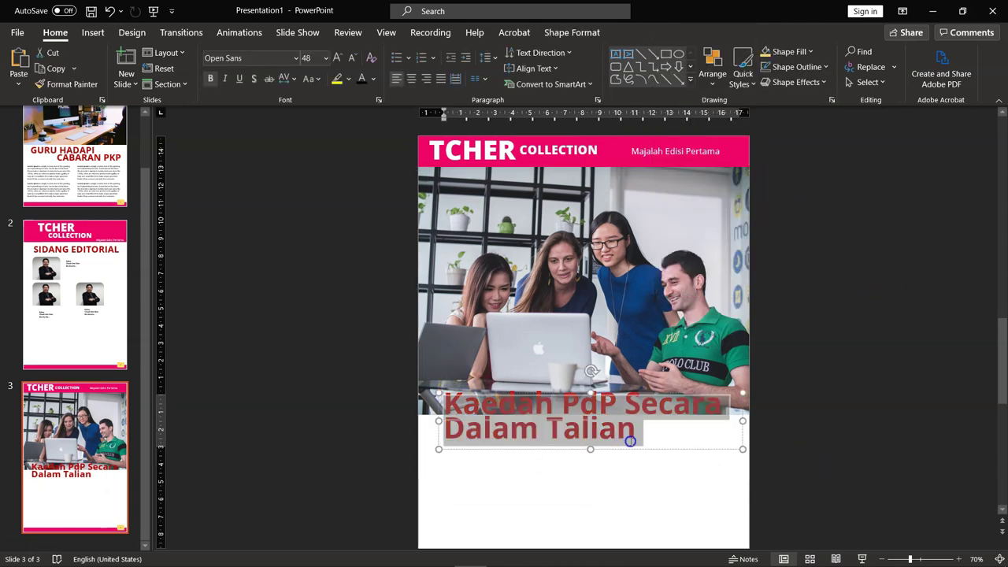
{"action": "left_click", "coordinate": [598, 497]}
- Draw a borderless rectangle across the photo's lower edge, filled white at 50% transparency
{"action": "left_click", "coordinate": [92, 33]}
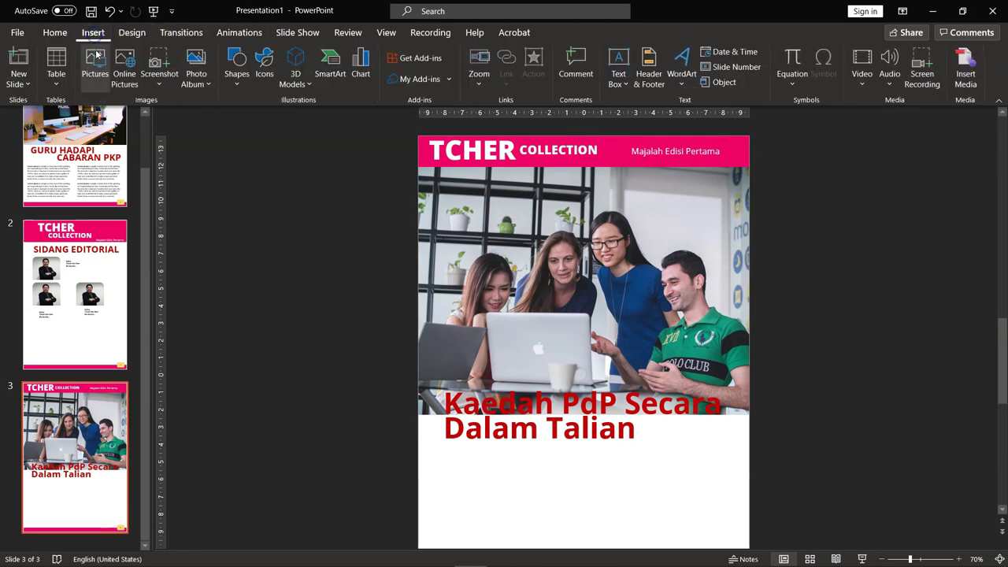
{"action": "left_click", "coordinate": [236, 77]}
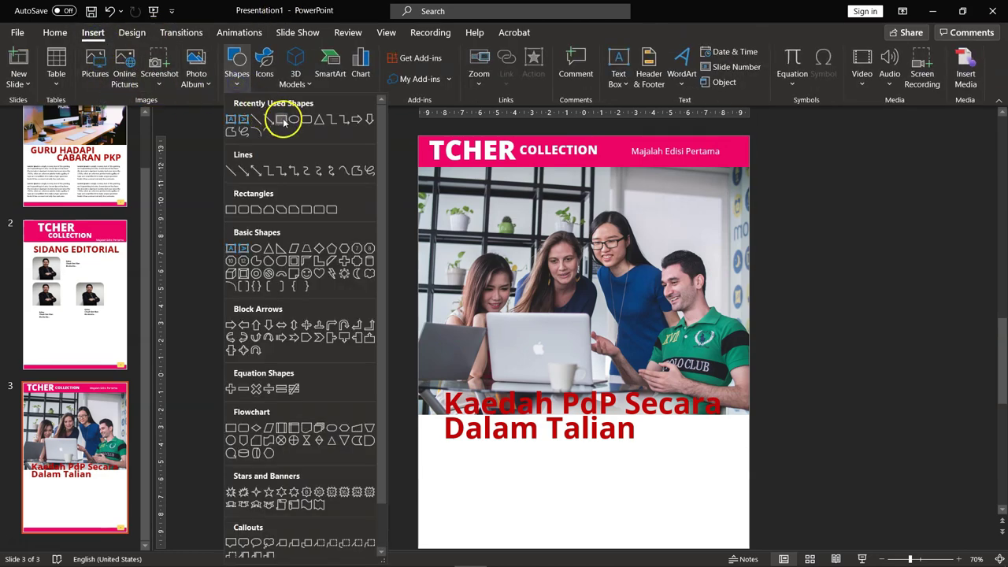
{"action": "left_click", "coordinate": [281, 120]}
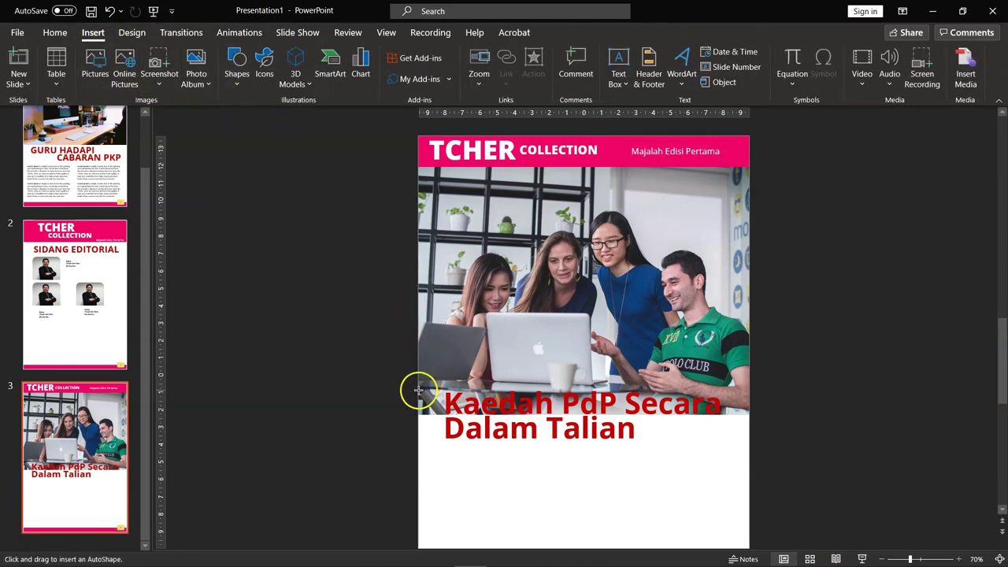
{"action": "mouse_move", "coordinate": [418, 393]}
{"action": "left_mouse_down"}
{"action": "mouse_move", "coordinate": [743, 449]}
{"action": "mouse_move", "coordinate": [749, 421]}
{"action": "left_mouse_up"}
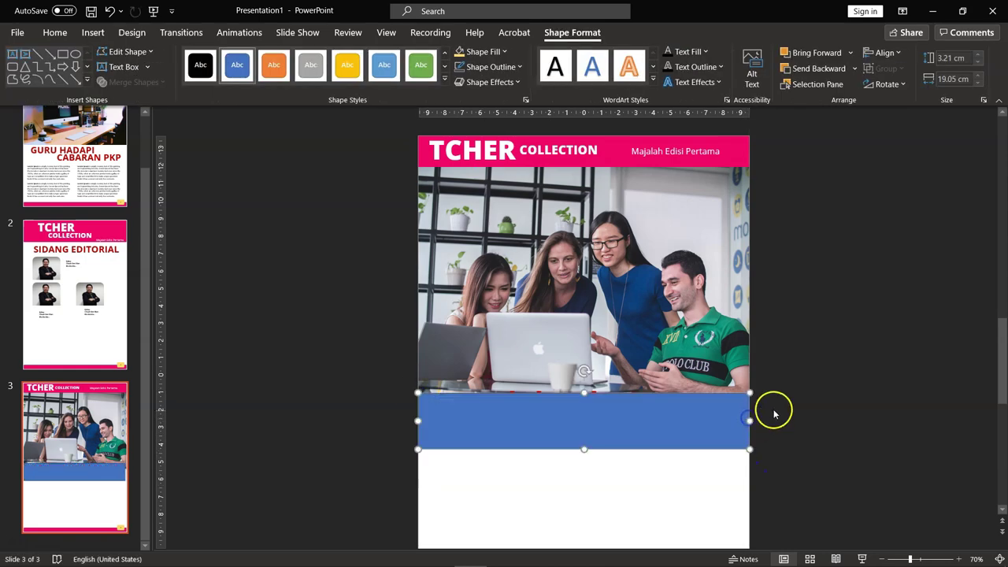
{"action": "left_click", "coordinate": [484, 52]}
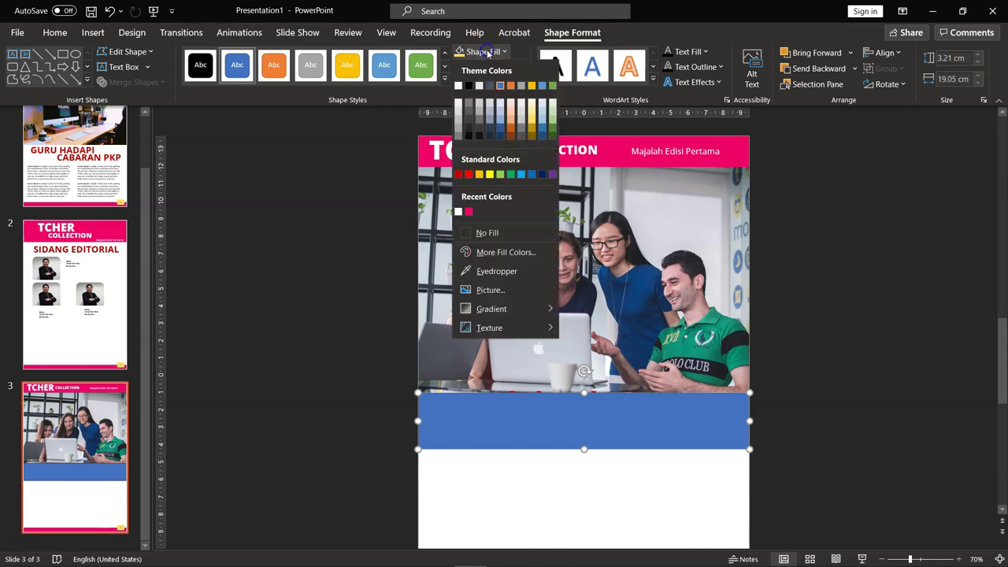
{"action": "left_click", "coordinate": [459, 86]}
{"action": "left_click", "coordinate": [489, 67]}
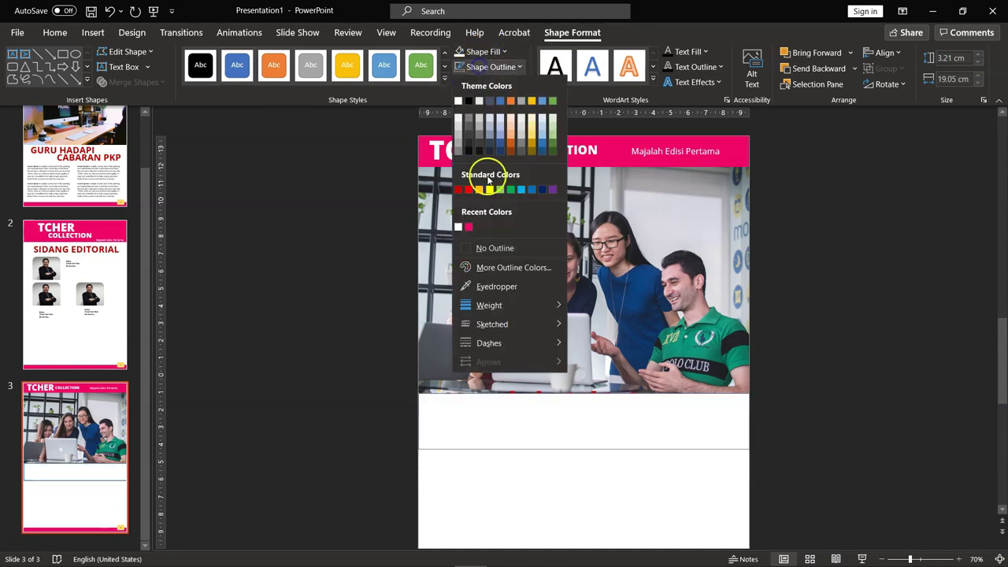
{"action": "left_click", "coordinate": [499, 249]}
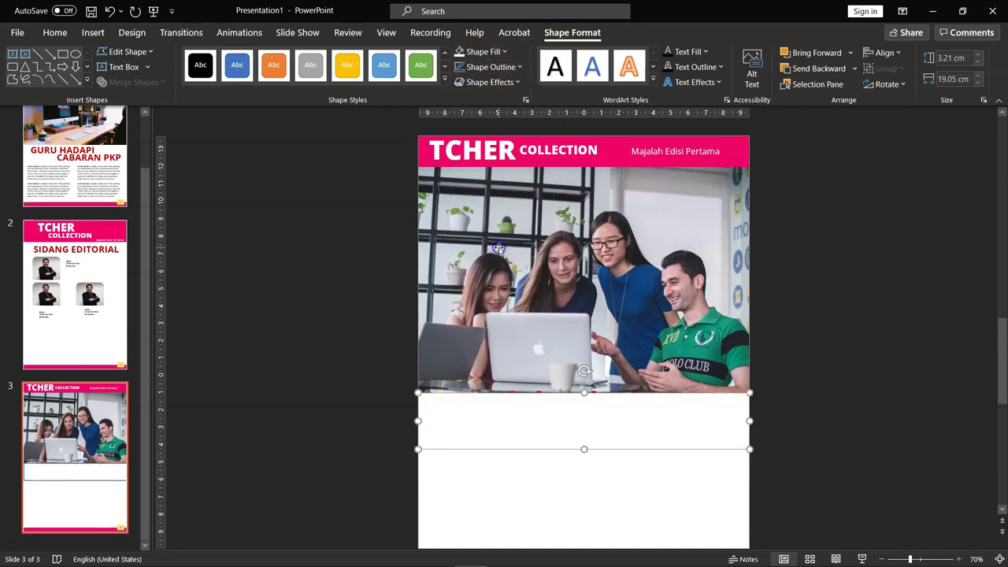
{"action": "left_click", "coordinate": [496, 54]}
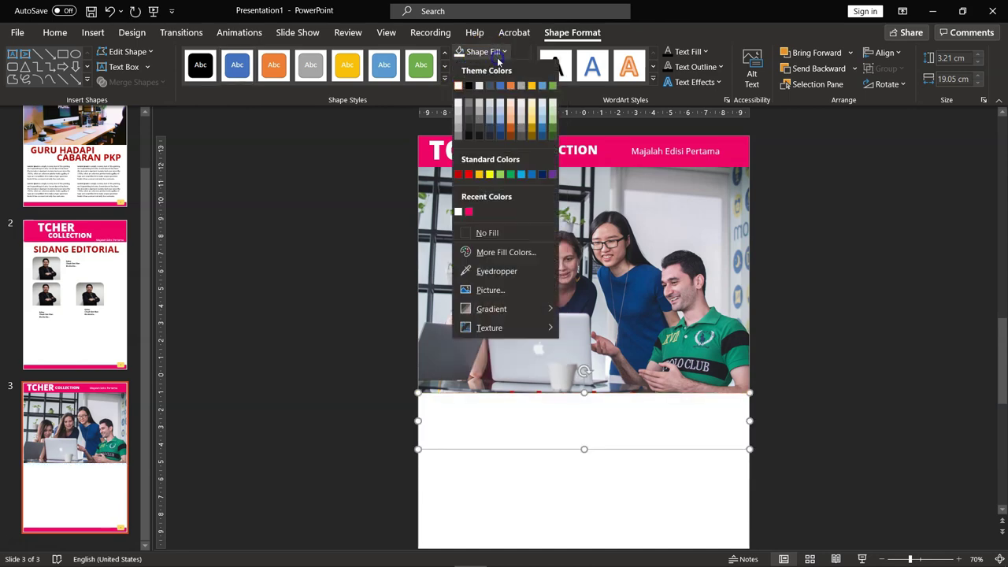
{"action": "left_click", "coordinate": [508, 252]}
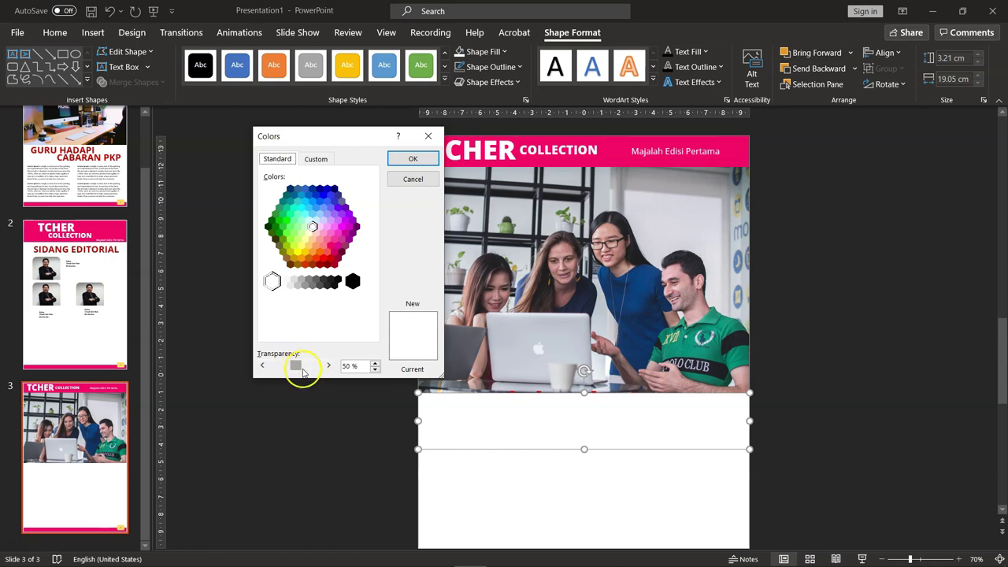
{"action": "left_click", "coordinate": [408, 158]}
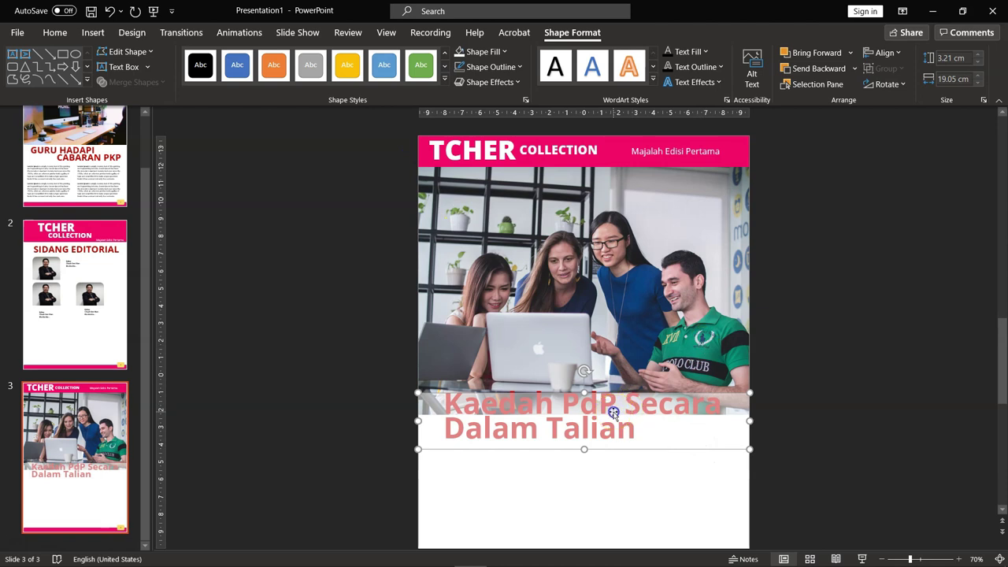
- Bring the title in front of the translucent rectangle
{"action": "left_click", "coordinate": [637, 426]}
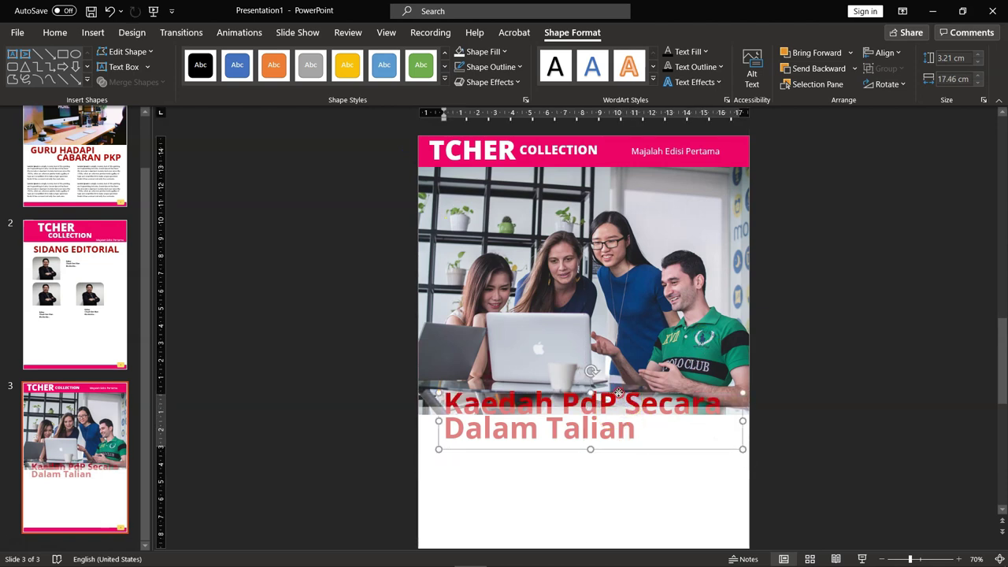
{"action": "right_click", "coordinate": [619, 392]}
{"action": "left_click", "coordinate": [667, 183]}
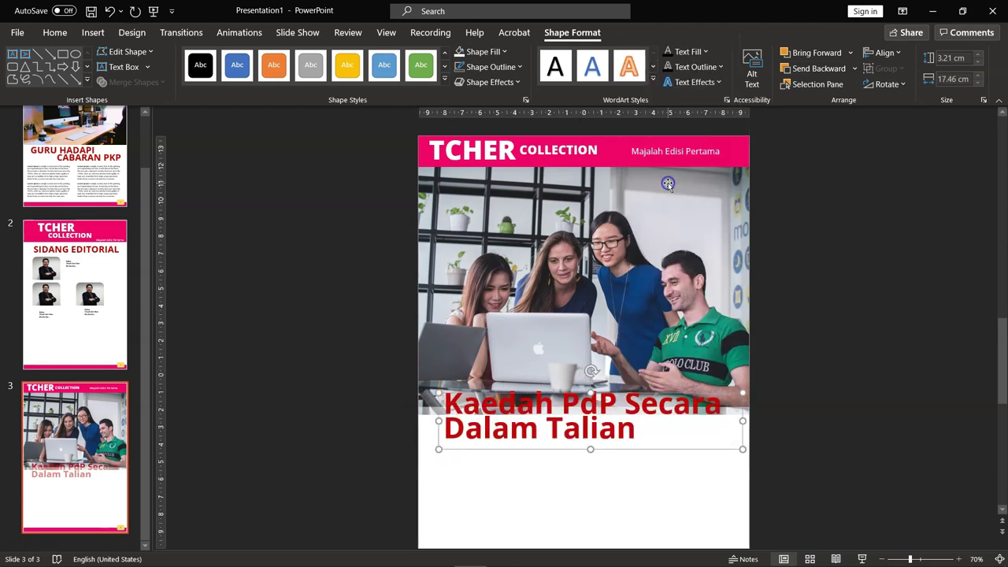
{"action": "left_click", "coordinate": [711, 443]}
{"action": "left_click", "coordinate": [722, 457]}
{"action": "left_click", "coordinate": [716, 433]}
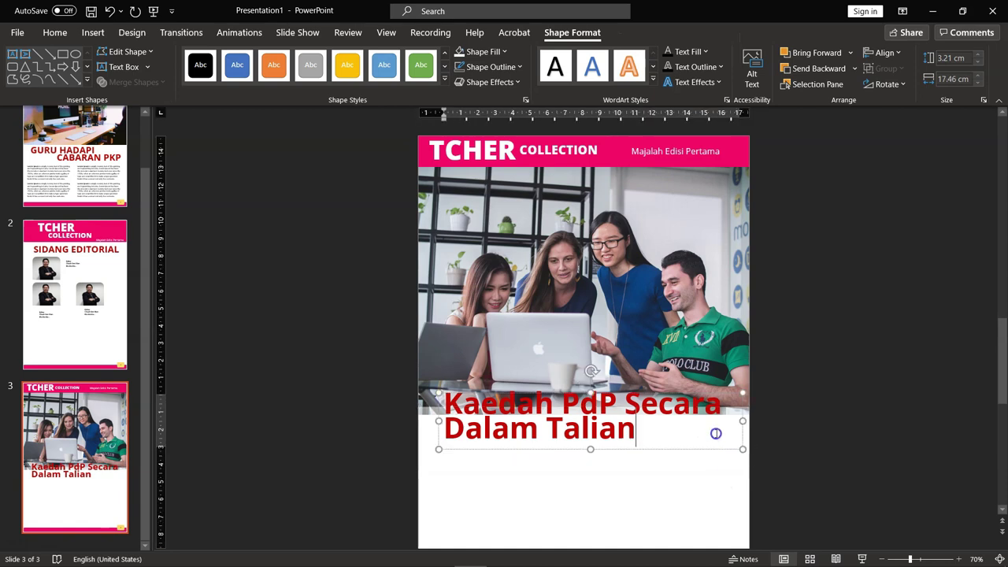
- Move the title up and left over the band and select its text
{"action": "left_click", "coordinate": [429, 411]}
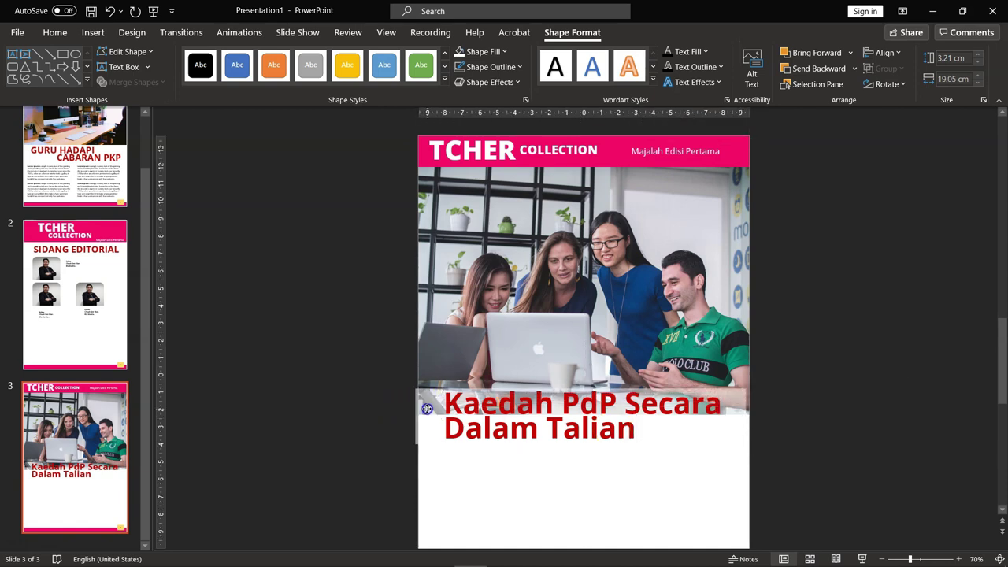
{"action": "left_click", "coordinate": [774, 399]}
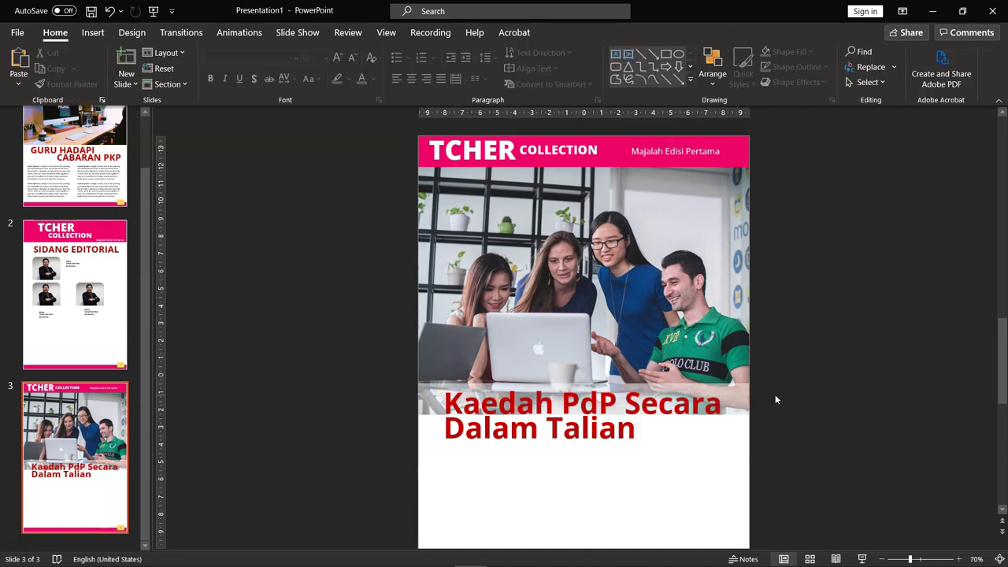
{"action": "left_click", "coordinate": [703, 404]}
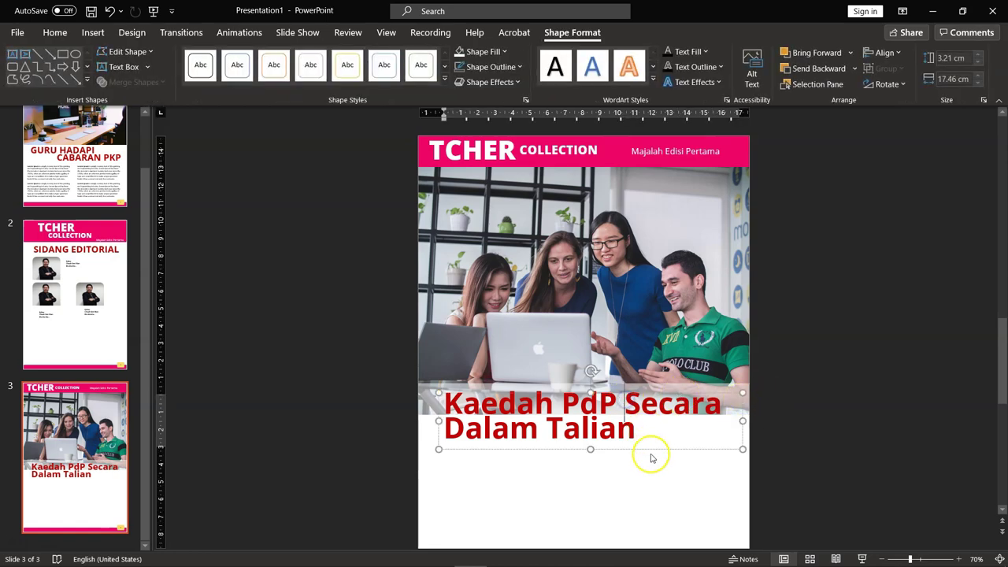
{"action": "left_click_drag", "start_coordinate": [648, 445], "coordinate": [641, 446]}
{"action": "left_click", "coordinate": [745, 397]}
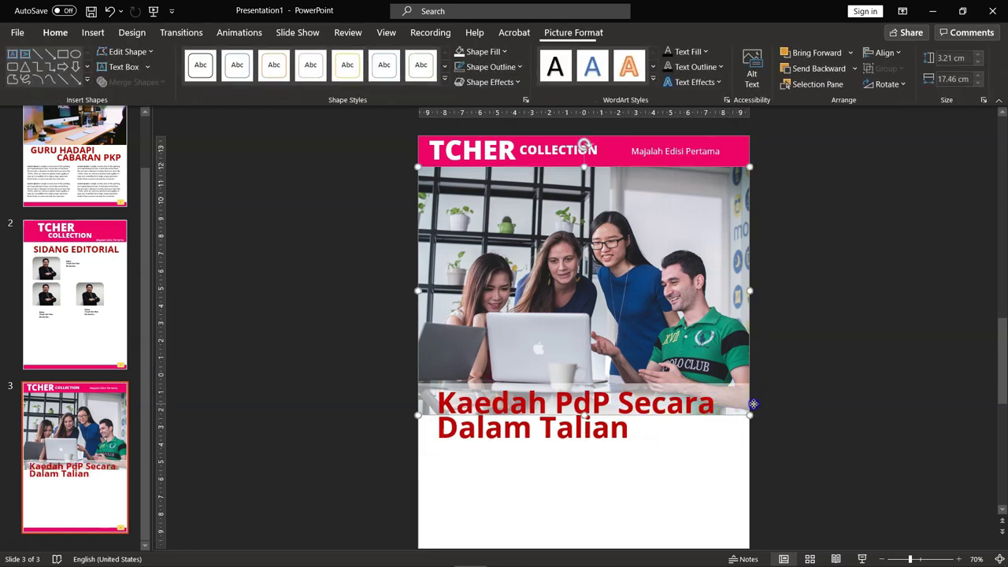
{"action": "left_click", "coordinate": [623, 383]}
{"action": "left_click_drag", "start_coordinate": [584, 382], "coordinate": [584, 366]}
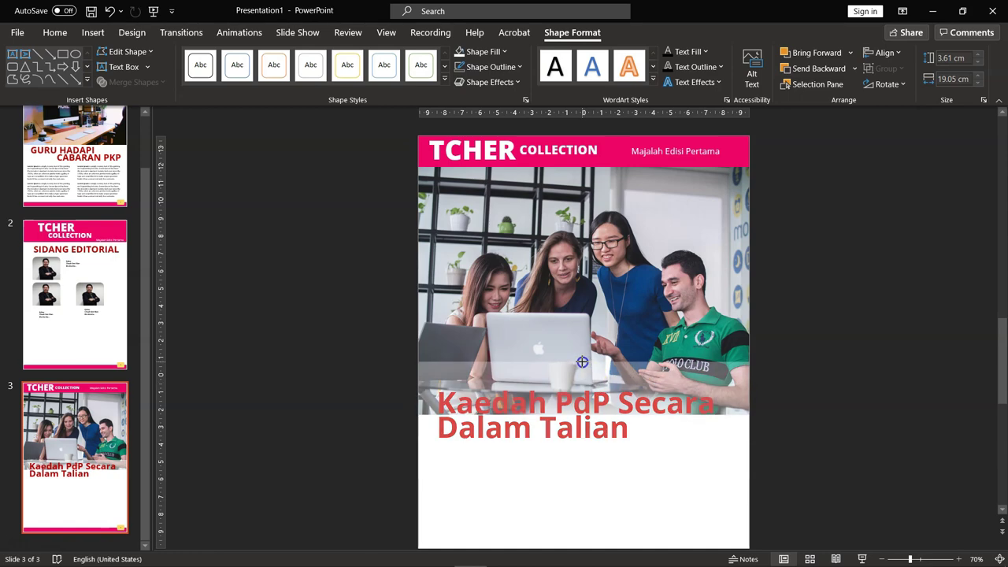
{"action": "left_click", "coordinate": [434, 375]}
- Make the slide 3 title black, then copy slide 1's body text box
{"action": "left_click", "coordinate": [362, 78]}
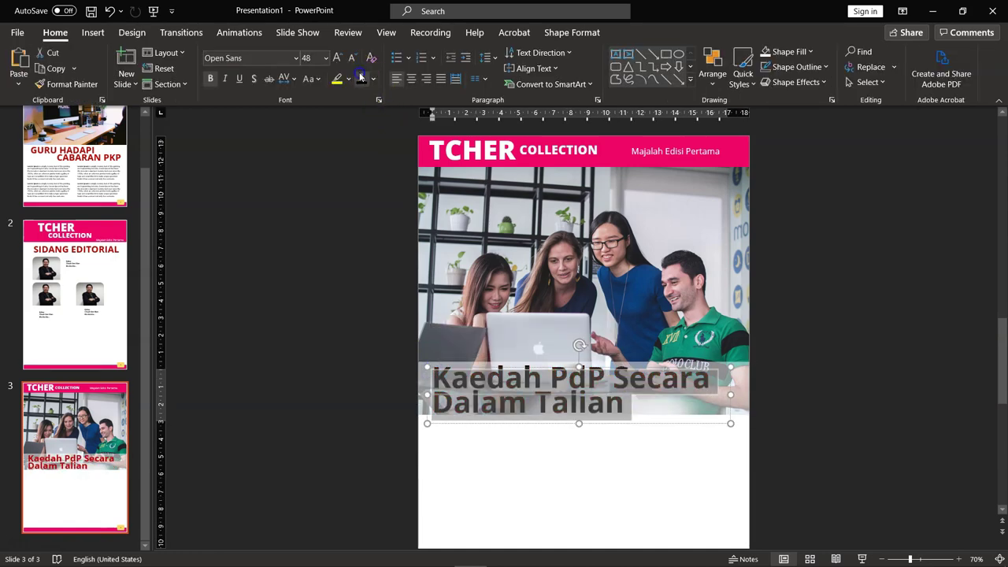
{"action": "left_click", "coordinate": [835, 395]}
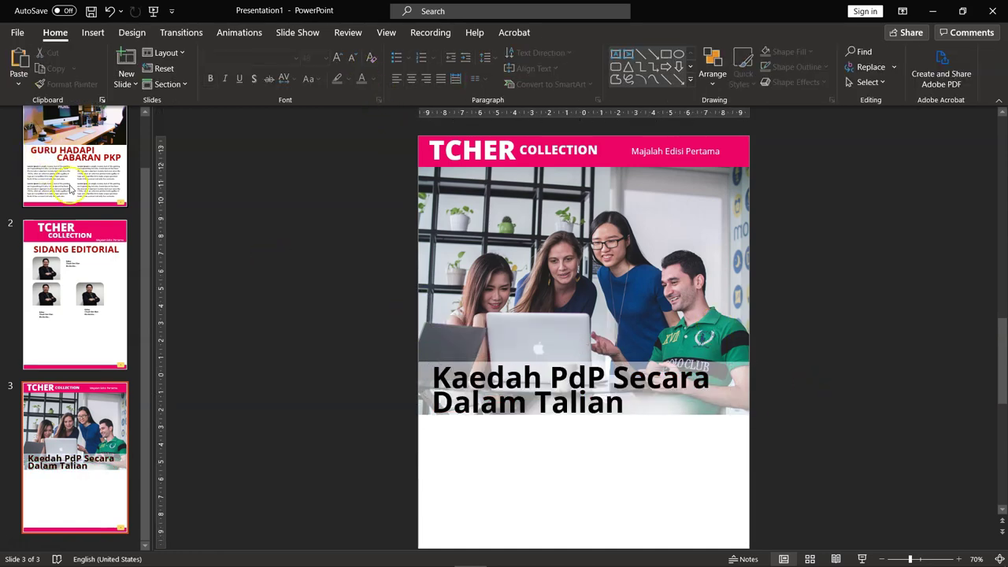
{"action": "left_click", "coordinate": [75, 157]}
{"action": "left_click", "coordinate": [481, 474]}
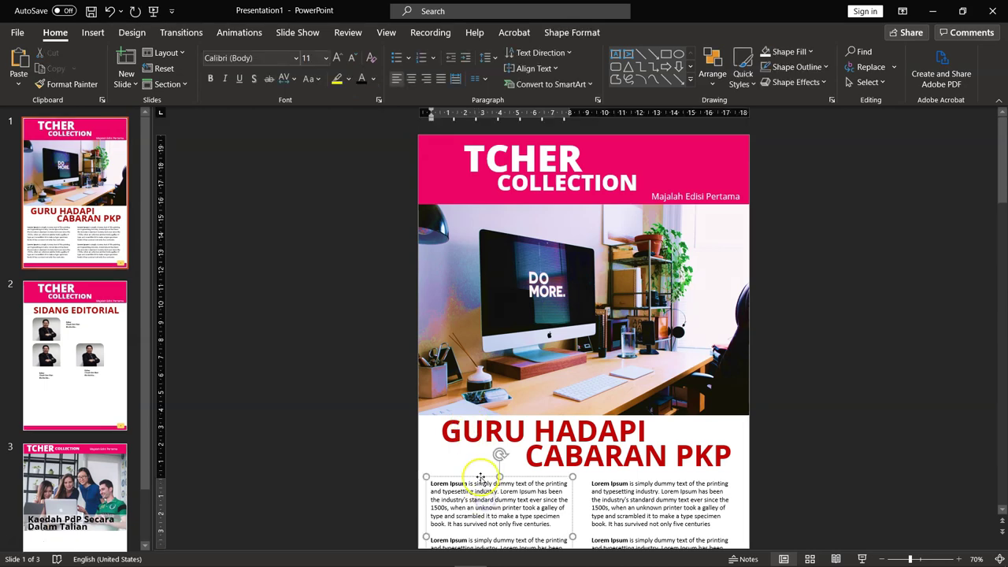
{"action": "right_click", "coordinate": [481, 477]}
{"action": "left_click", "coordinate": [520, 145]}
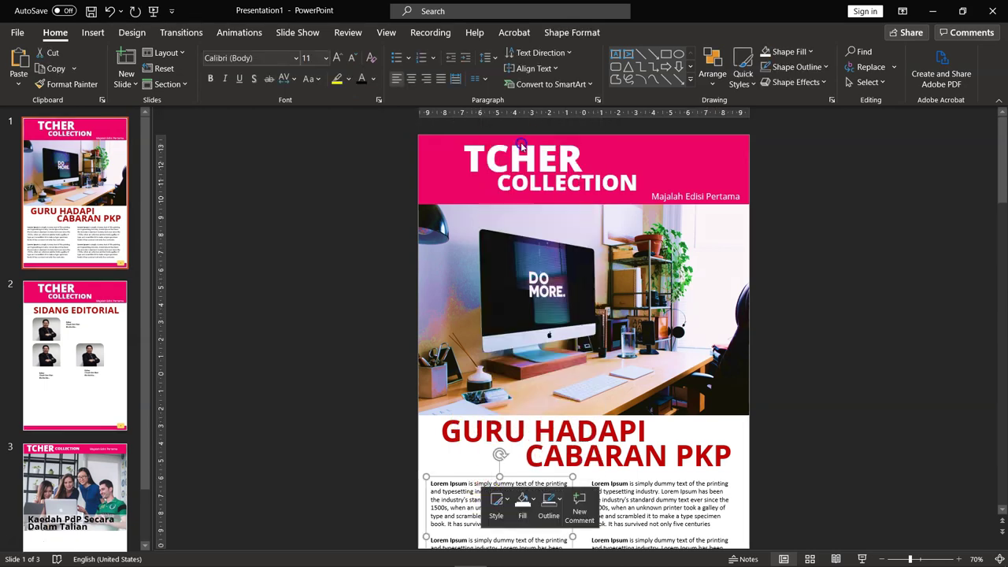
- Paste the Lorem Ipsum body text onto slide 3 and widen it below the title
{"action": "left_click", "coordinate": [75, 496]}
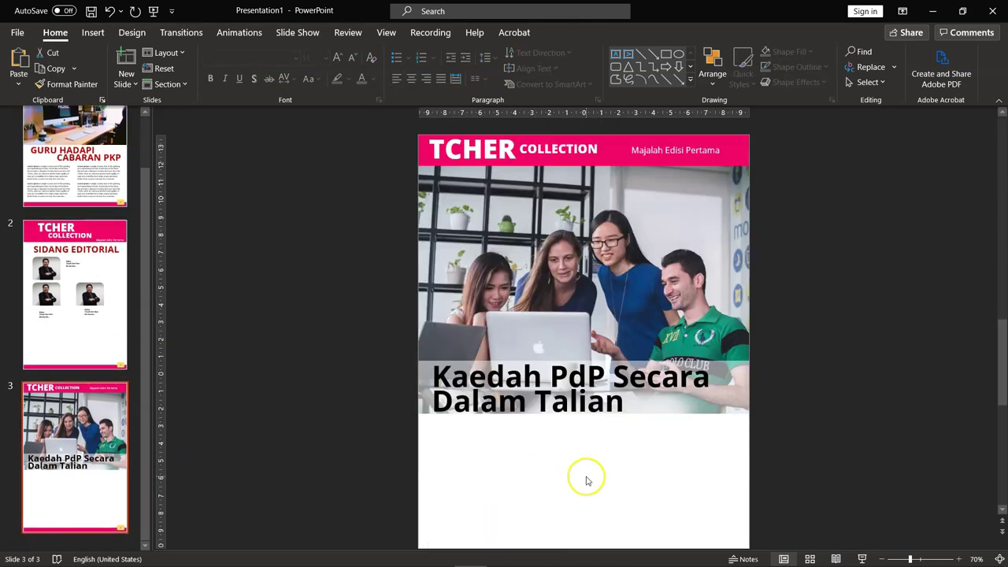
{"action": "key", "text": "ctrl+v"}
{"action": "scroll", "coordinate": [585, 481], "scroll_direction": "down", "scroll_amount": 2}
{"action": "left_click_drag", "start_coordinate": [549, 404], "coordinate": [548, 356]}
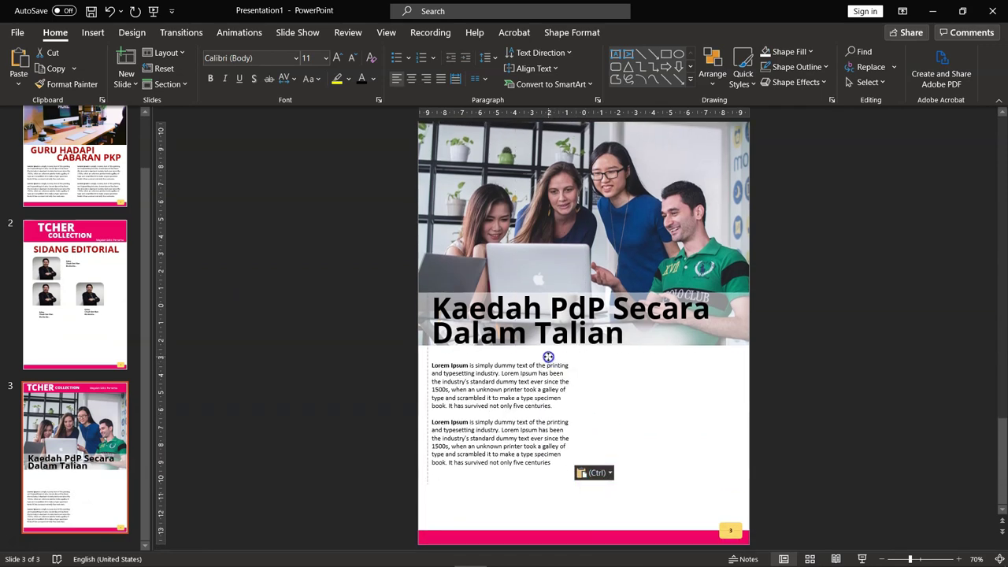
{"action": "left_click_drag", "start_coordinate": [574, 473], "coordinate": [580, 507]}
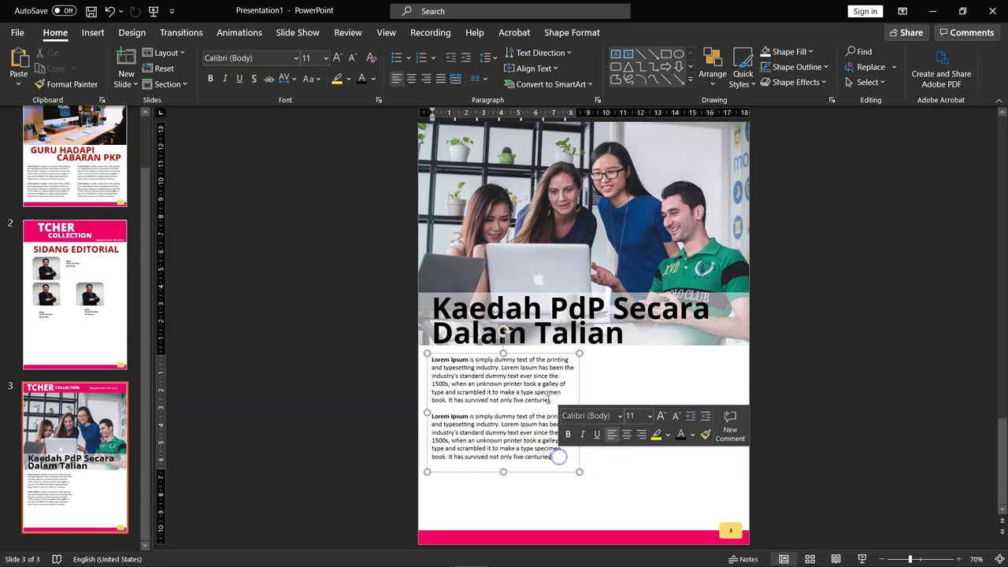
{"action": "left_click", "coordinate": [536, 358]}
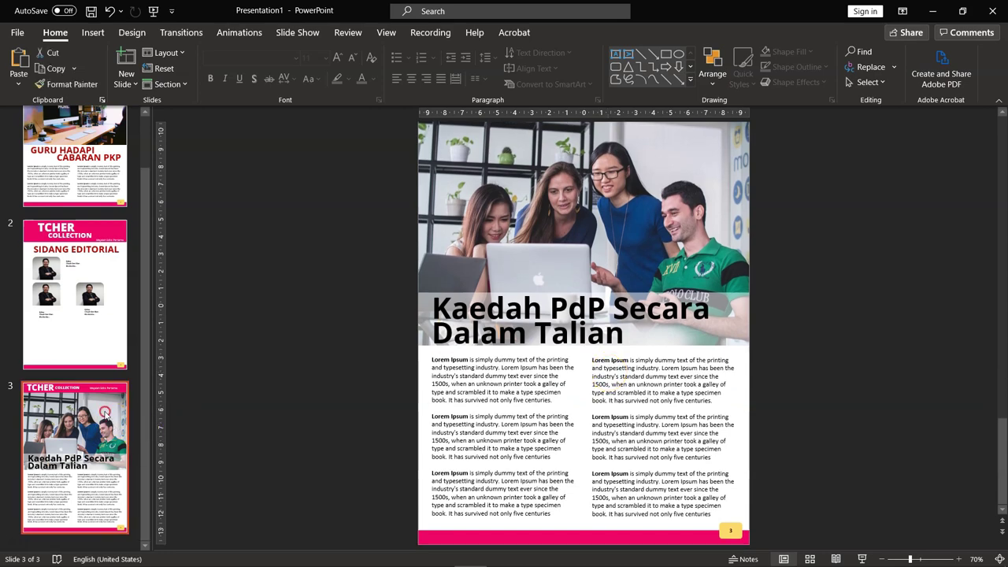
- Duplicate slide 3 as a new slide 4
{"action": "right_click", "coordinate": [105, 411]}
{"action": "left_click", "coordinate": [141, 163]}
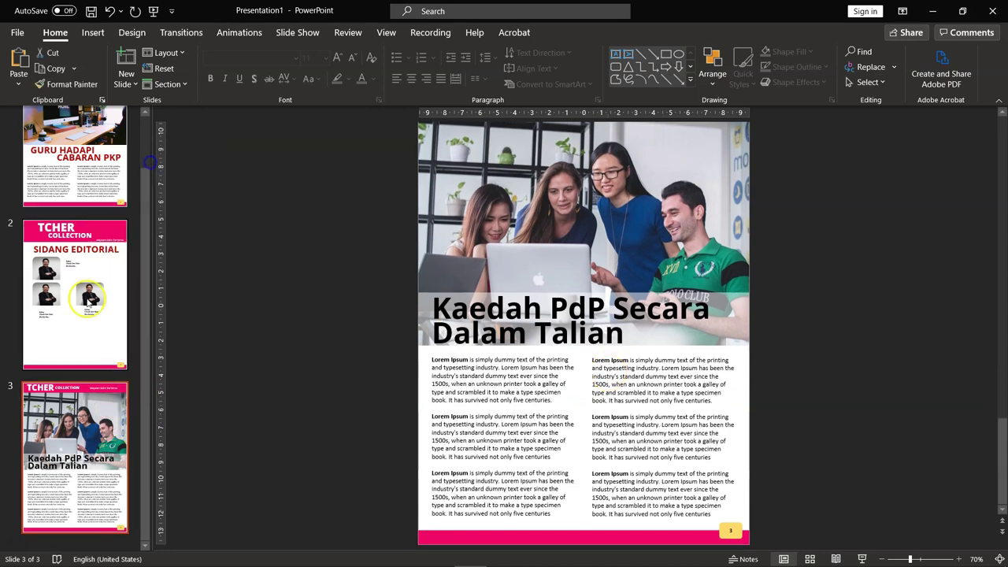
{"action": "right_click", "coordinate": [87, 541]}
{"action": "left_click", "coordinate": [118, 482]}
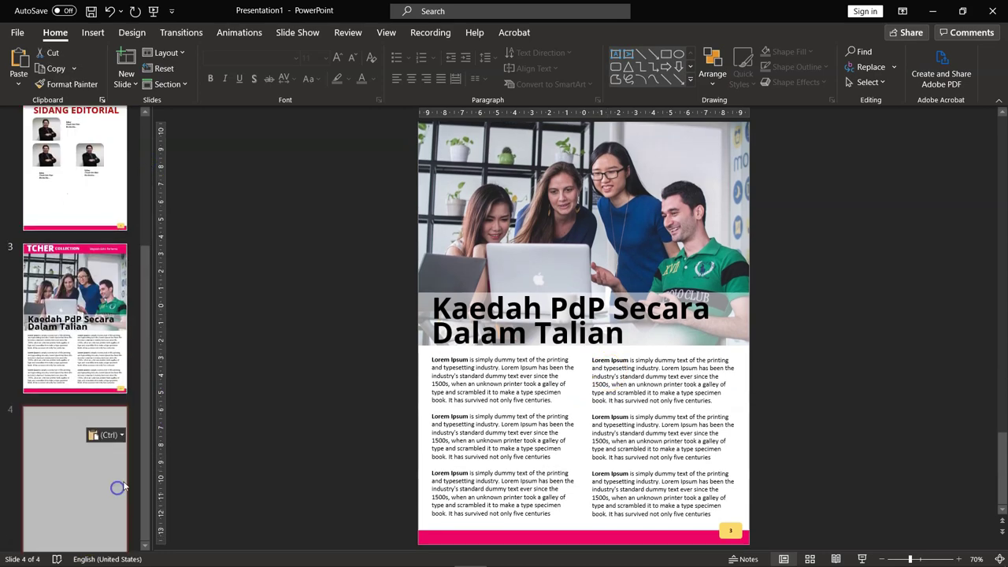
- Select the right-hand column of body text on slide 3
{"action": "left_click", "coordinate": [737, 532]}
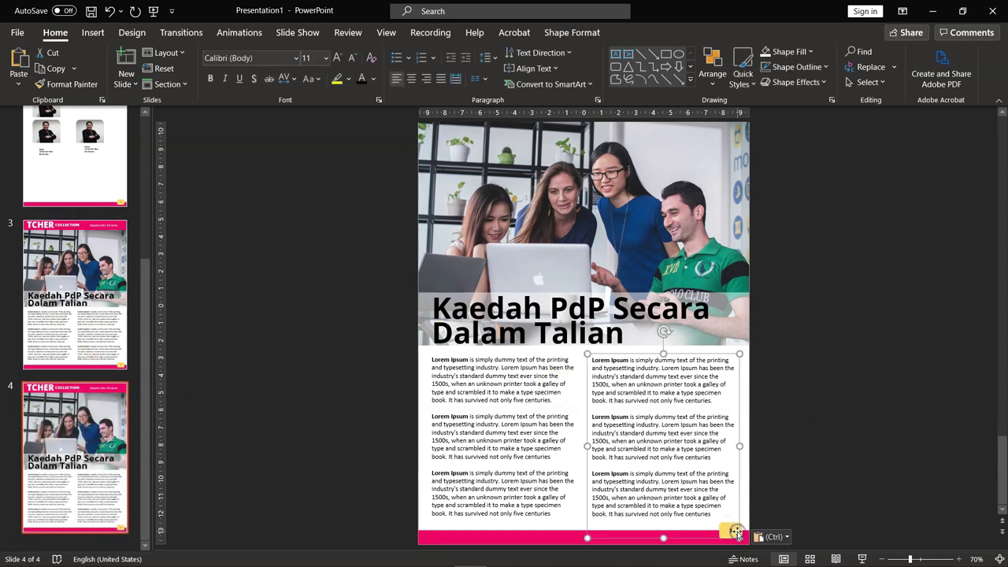
{"action": "left_click", "coordinate": [752, 526]}
{"action": "left_click", "coordinate": [738, 525]}
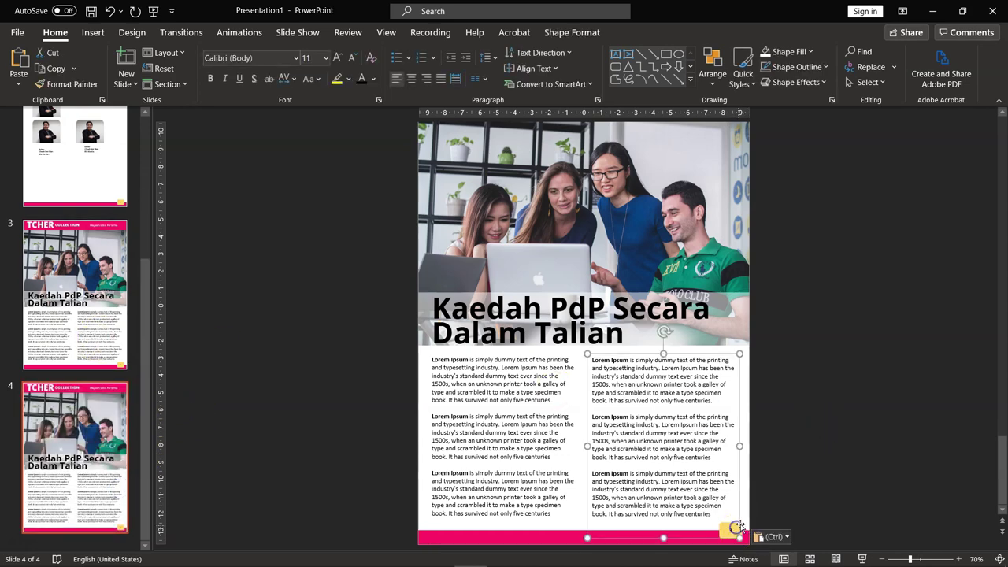
{"action": "scroll", "coordinate": [126, 307], "scroll_direction": "up", "scroll_amount": 3}
- Review slides 2 and 4, paste onto slide 4, and return to slide 1
{"action": "left_click", "coordinate": [115, 319]}
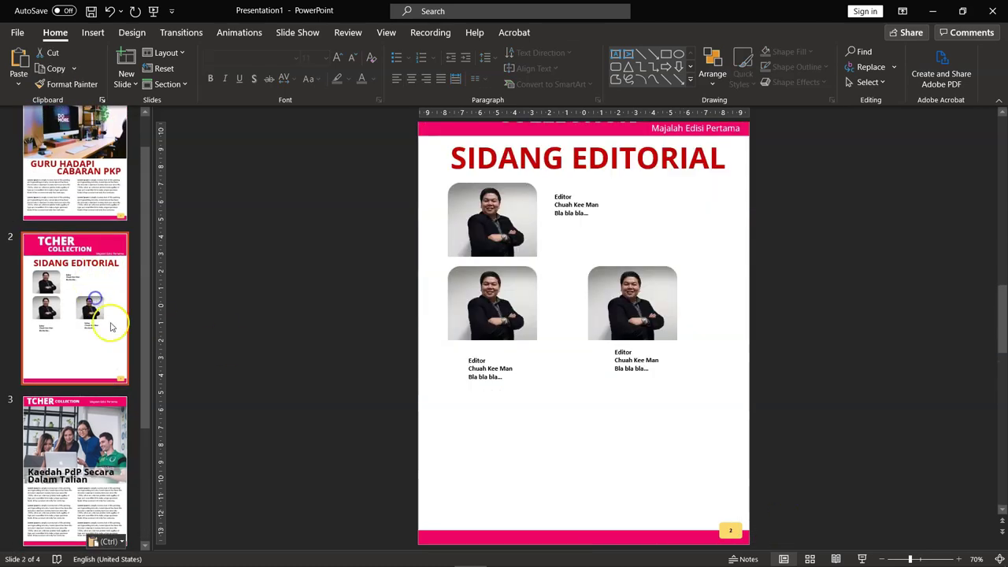
{"action": "left_click", "coordinate": [118, 457]}
{"action": "scroll", "coordinate": [731, 525], "scroll_direction": "down", "scroll_amount": 1}
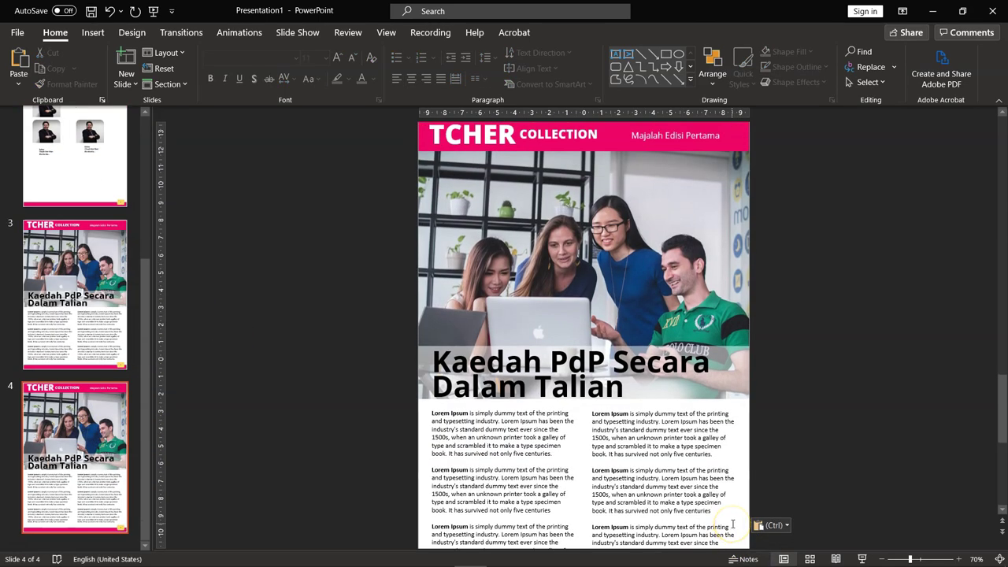
{"action": "left_click", "coordinate": [102, 437]}
{"action": "scroll", "coordinate": [99, 354], "scroll_direction": "up", "scroll_amount": 5}
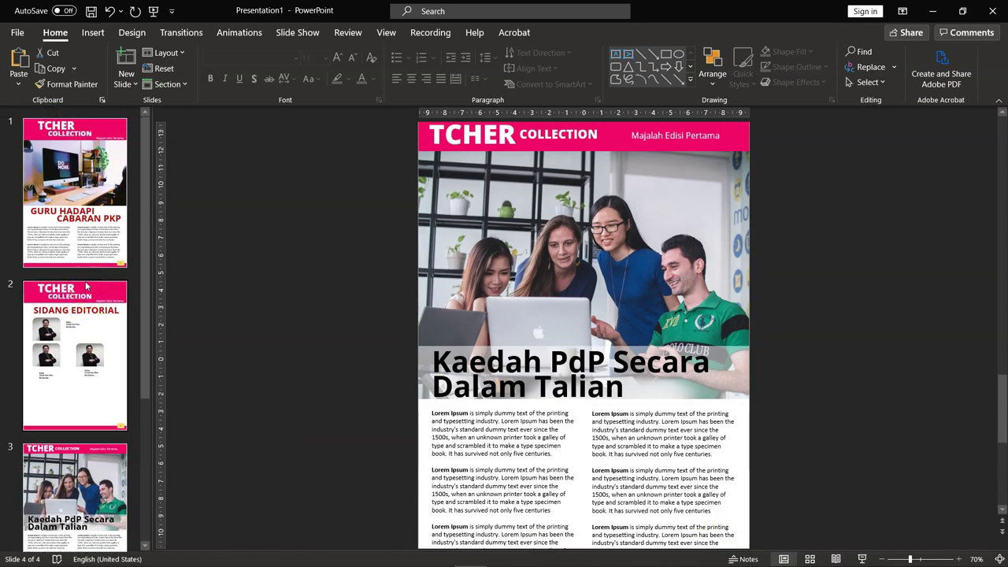
{"action": "left_click", "coordinate": [126, 289]}
{"action": "key", "text": "ctrl+v"}
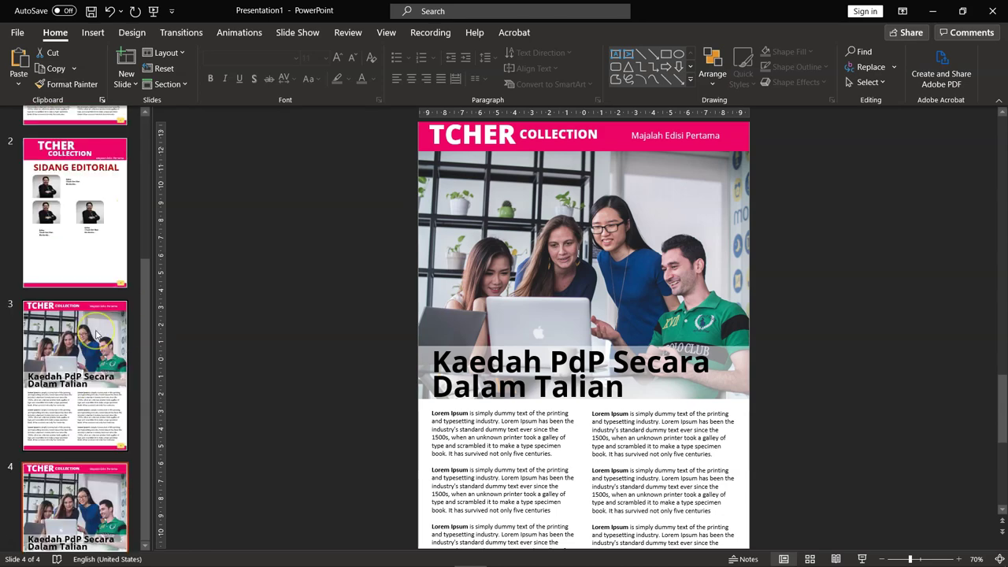
{"action": "left_click", "coordinate": [114, 229]}
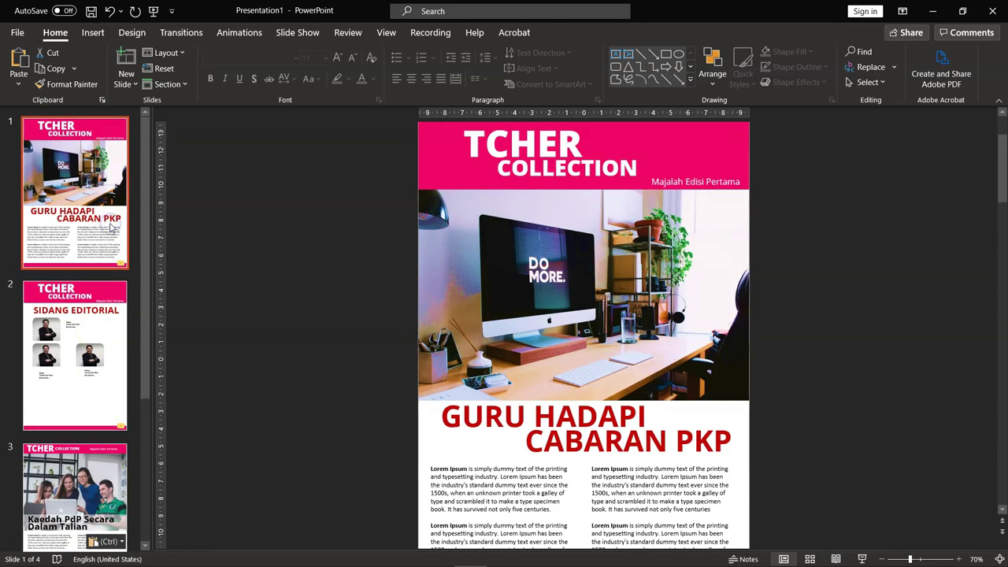
{"action": "left_click", "coordinate": [18, 32]}
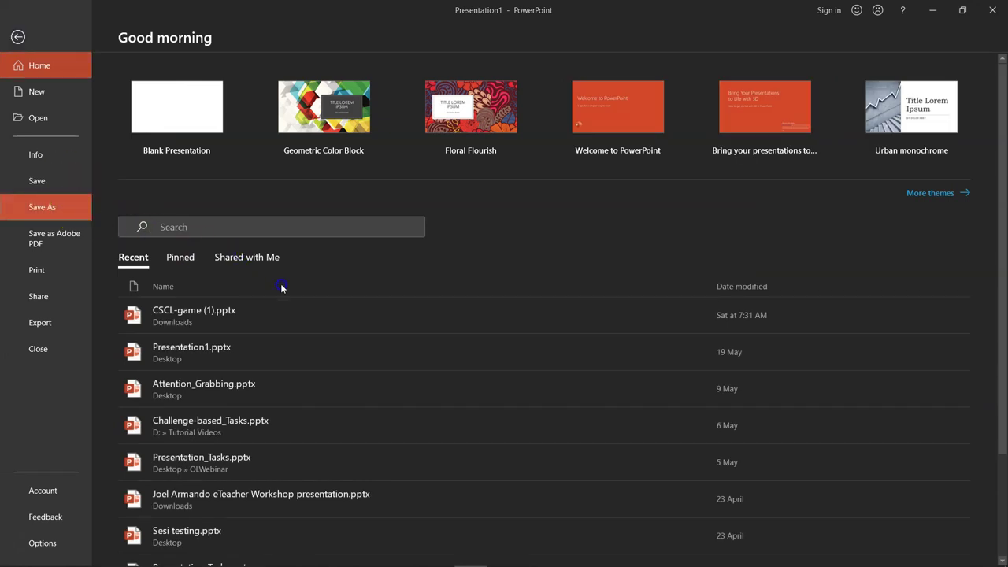
- Save the presentation to the Desktop as MajalanTCHER.pptx
{"action": "left_click", "coordinate": [209, 227]}
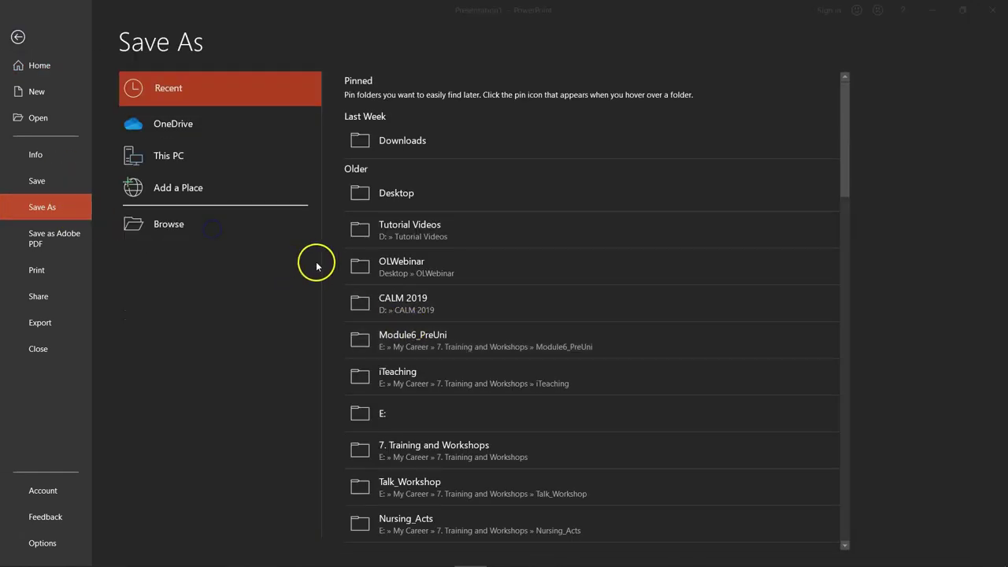
{"action": "scroll", "coordinate": [79, 126], "scroll_direction": "up", "scroll_amount": 5}
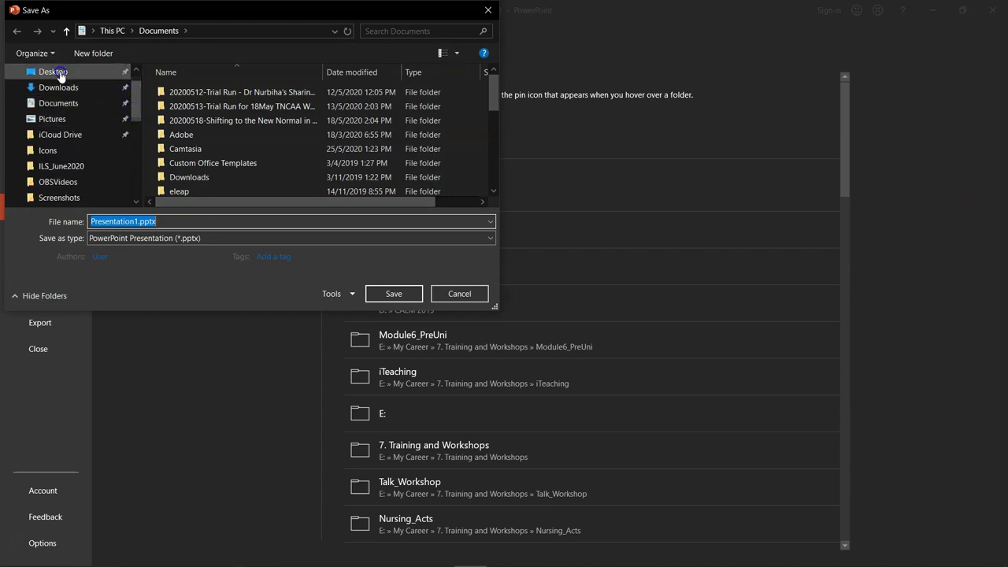
{"action": "left_click", "coordinate": [52, 72]}
{"action": "type", "text": "Majaa"}
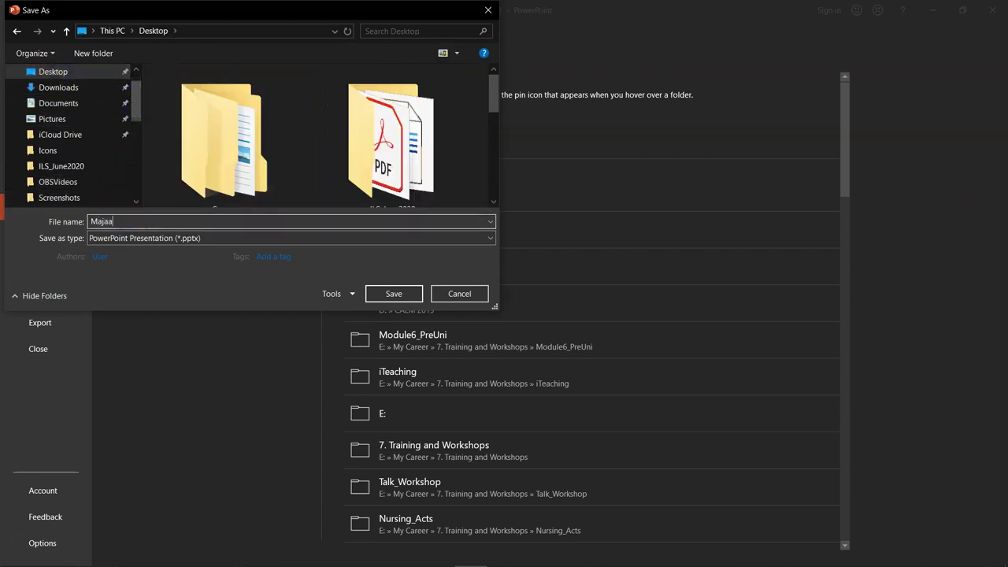
{"action": "left_click", "coordinate": [464, 291]}
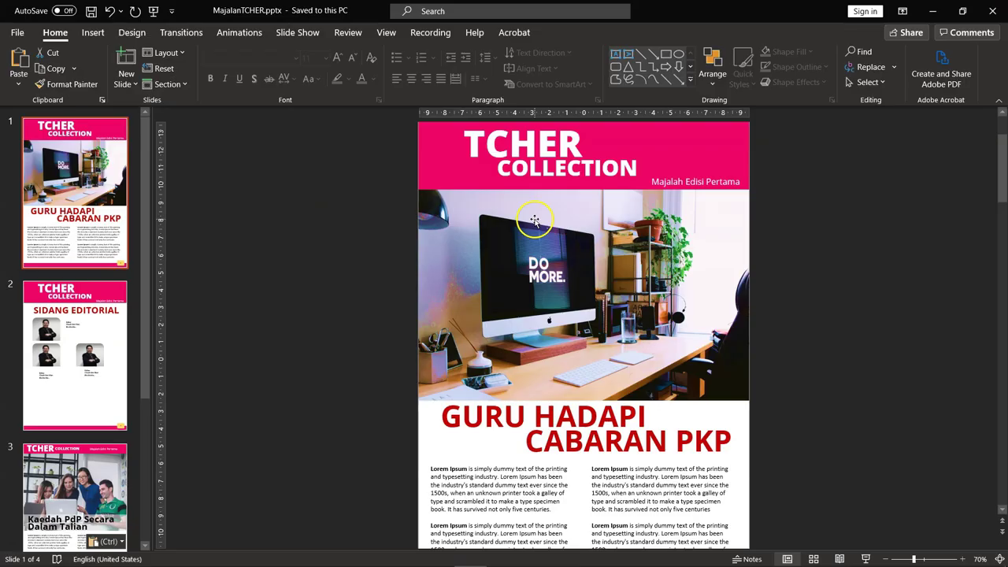
- Save another copy of the magazine as a PDF (*.pdf)
{"action": "left_click", "coordinate": [17, 32]}
{"action": "left_click", "coordinate": [72, 214]}
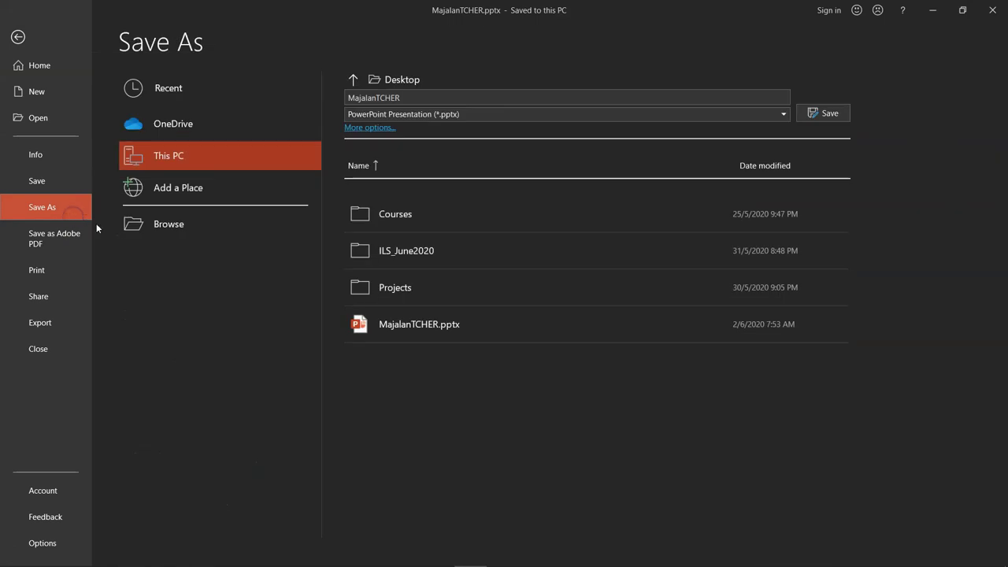
{"action": "left_click", "coordinate": [213, 222]}
{"action": "left_click", "coordinate": [150, 237]}
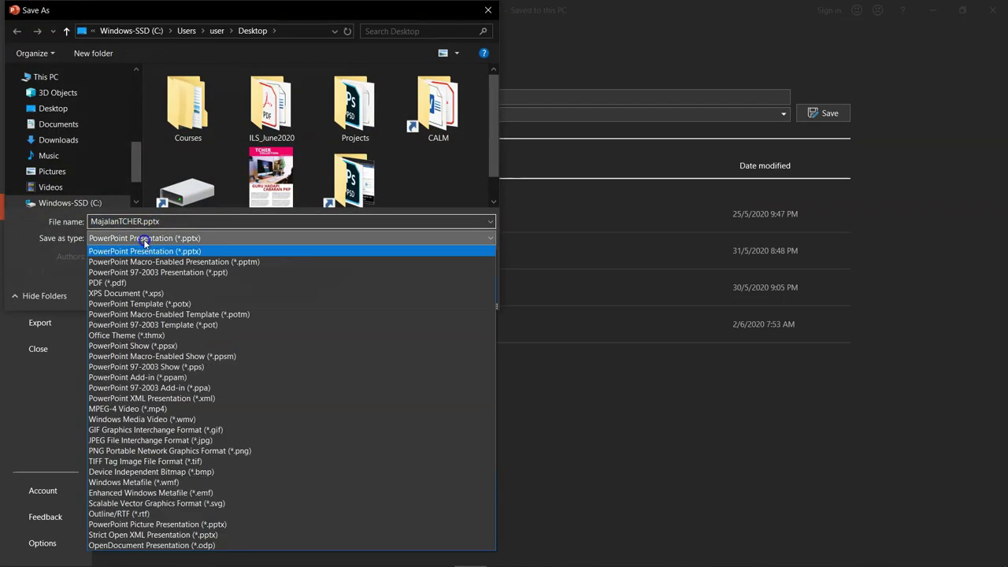
{"action": "left_click", "coordinate": [158, 283]}
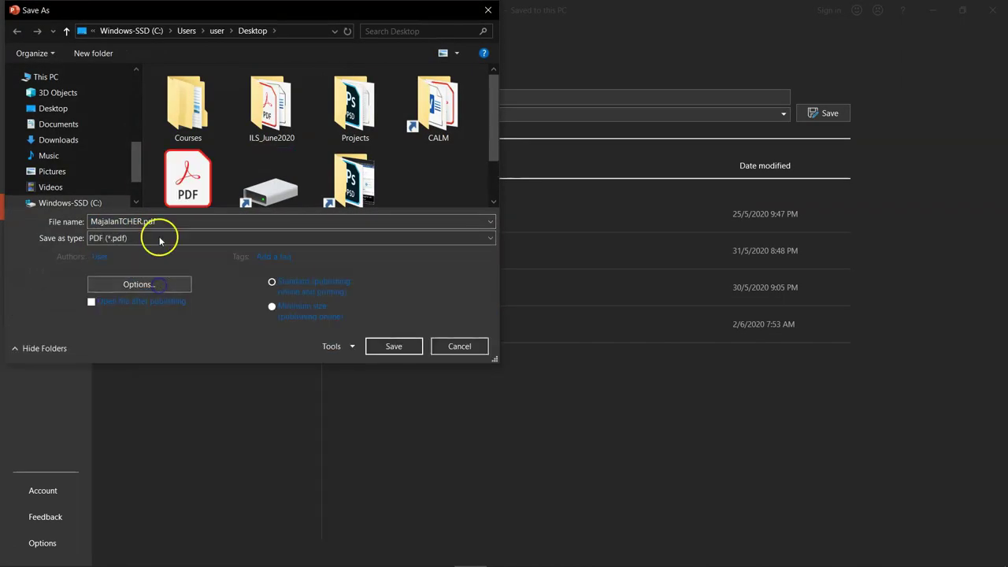
{"action": "left_click", "coordinate": [403, 346]}
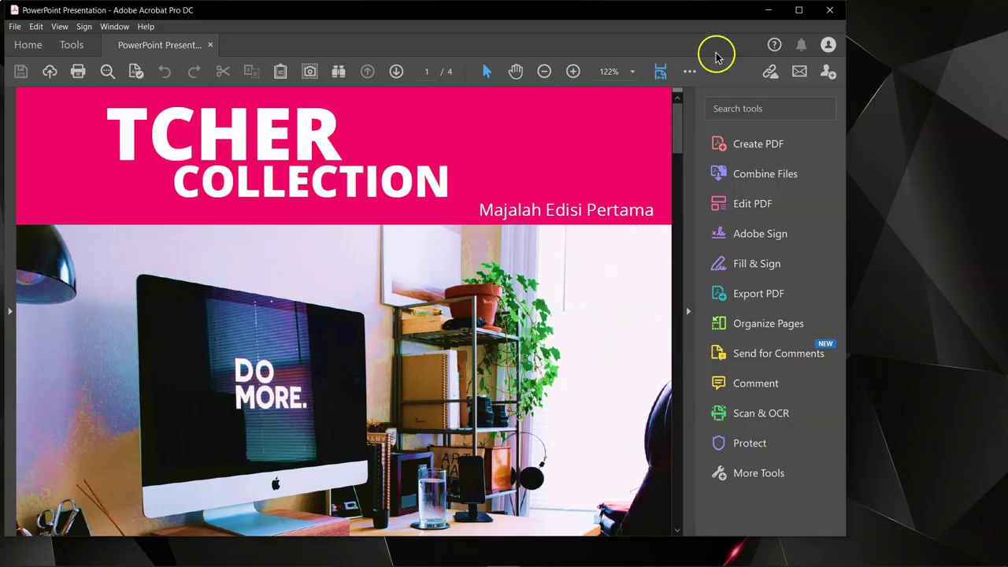
- Maximize Acrobat, zoom out to 50%, and scroll through the four PDF pages
{"action": "left_click", "coordinate": [806, 11]}
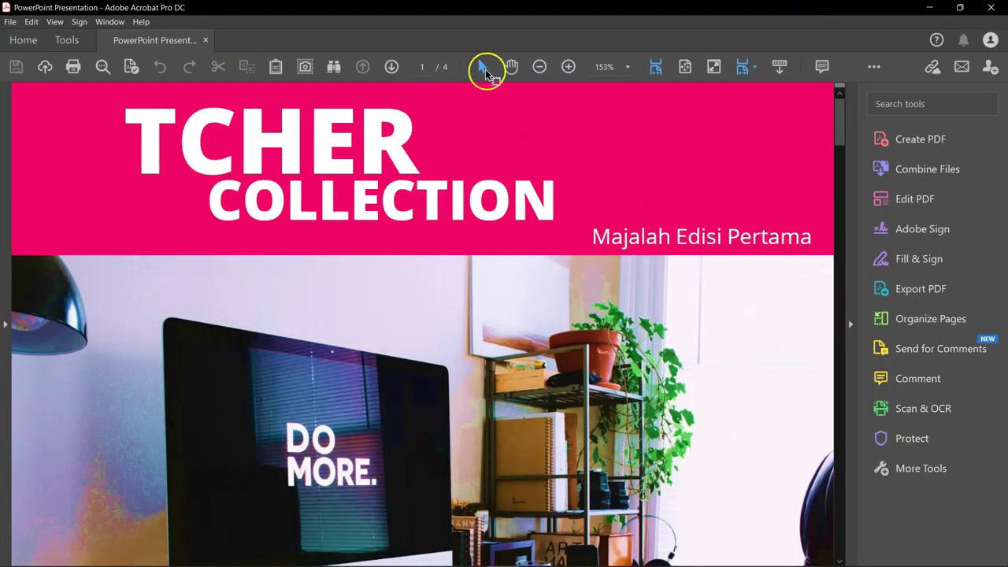
{"action": "left_click", "coordinate": [539, 67]}
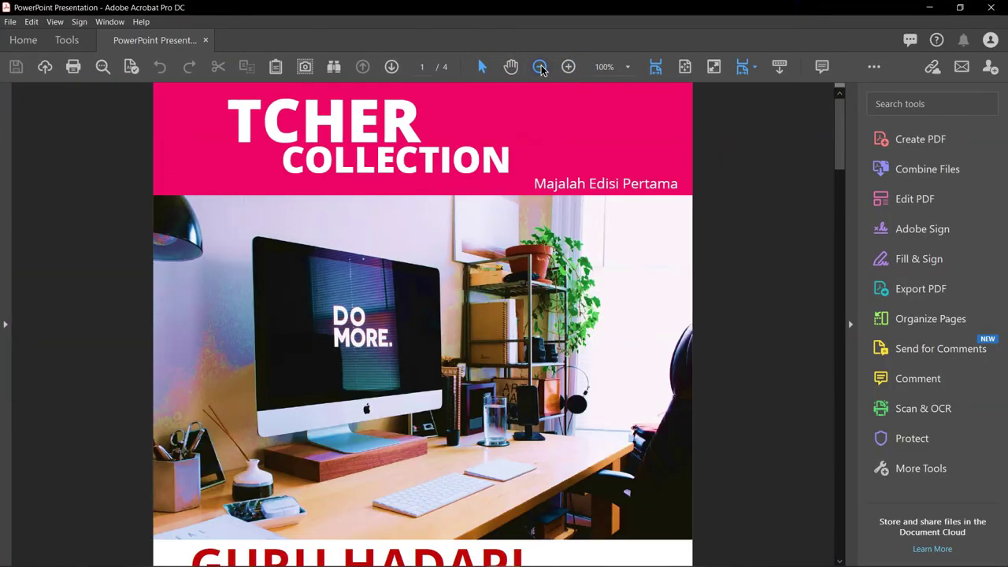
{"action": "left_click", "coordinate": [539, 67]}
{"action": "left_click", "coordinate": [540, 67]}
{"action": "left_click", "coordinate": [540, 67]}
{"action": "scroll", "coordinate": [555, 354], "scroll_direction": "down", "scroll_amount": 3}
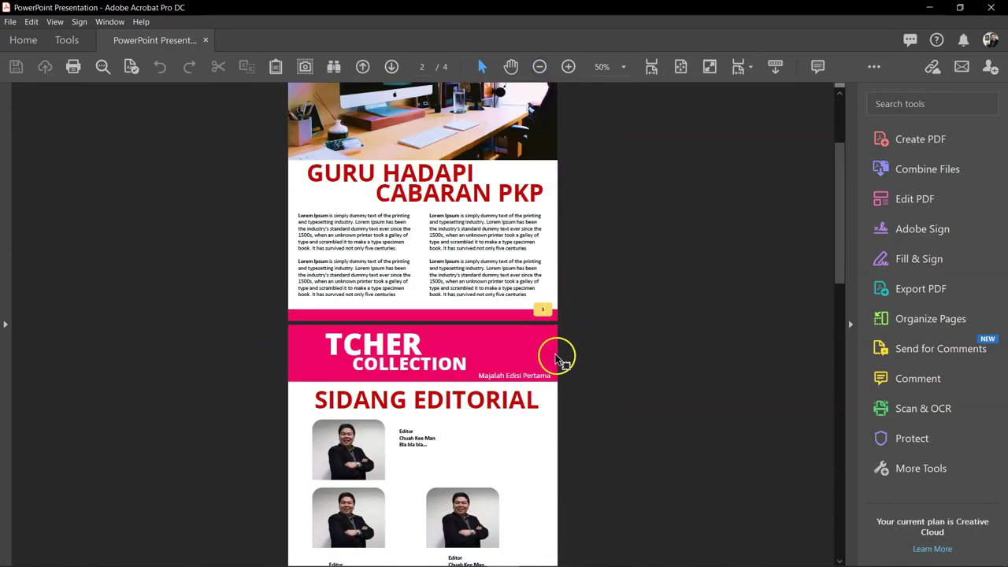
{"action": "scroll", "coordinate": [551, 394], "scroll_direction": "down", "scroll_amount": 5}
{"action": "scroll", "coordinate": [535, 429], "scroll_direction": "down", "scroll_amount": 5}
{"action": "scroll", "coordinate": [539, 433], "scroll_direction": "up", "scroll_amount": 1}
{"action": "scroll", "coordinate": [543, 437], "scroll_direction": "down", "scroll_amount": 1}
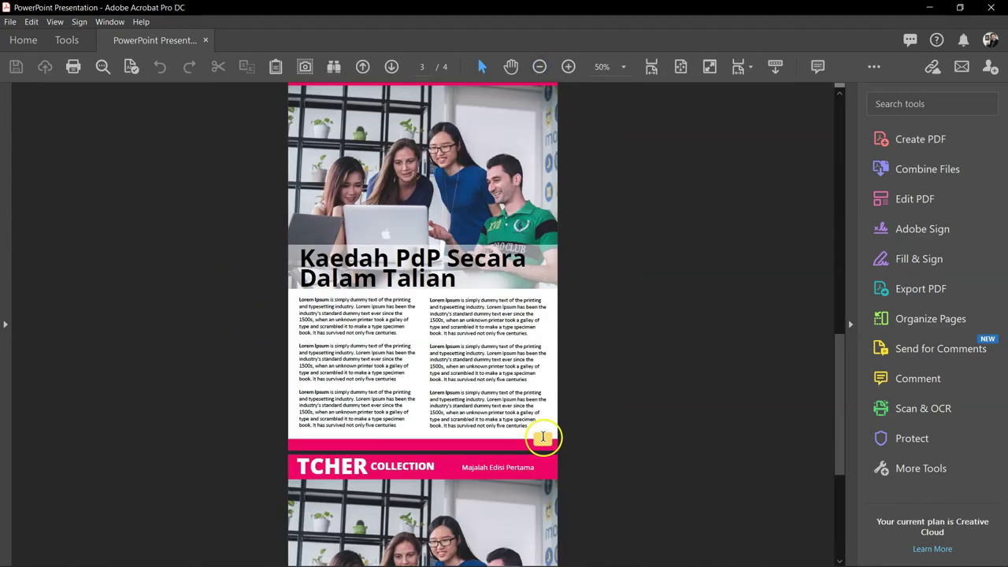
{"action": "scroll", "coordinate": [543, 437], "scroll_direction": "up", "scroll_amount": 5}
{"action": "scroll", "coordinate": [843, 370], "scroll_direction": "up", "scroll_amount": 10}
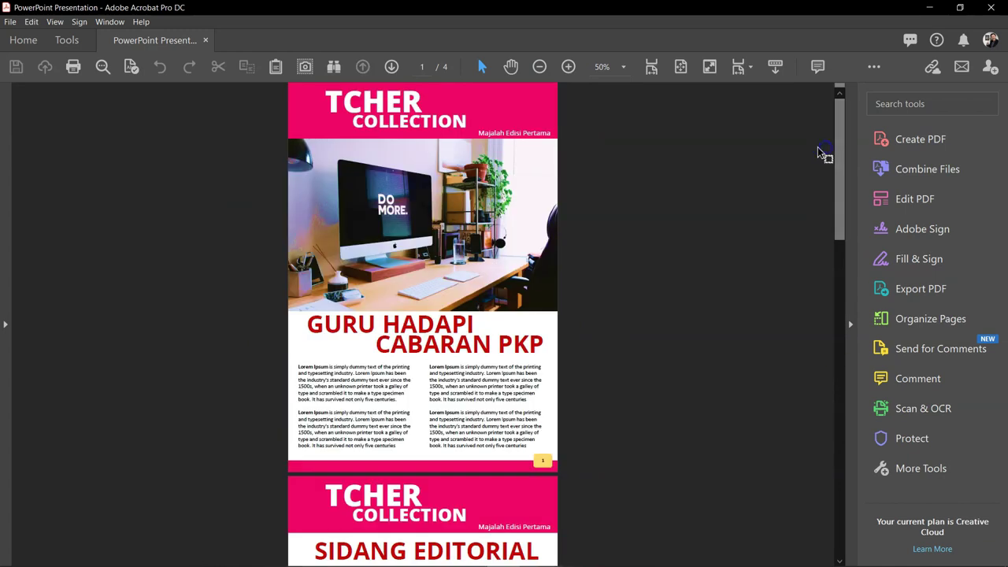
- Switch the PDF to Two Page View
{"action": "left_click", "coordinate": [421, 112]}
{"action": "left_click", "coordinate": [57, 22]}
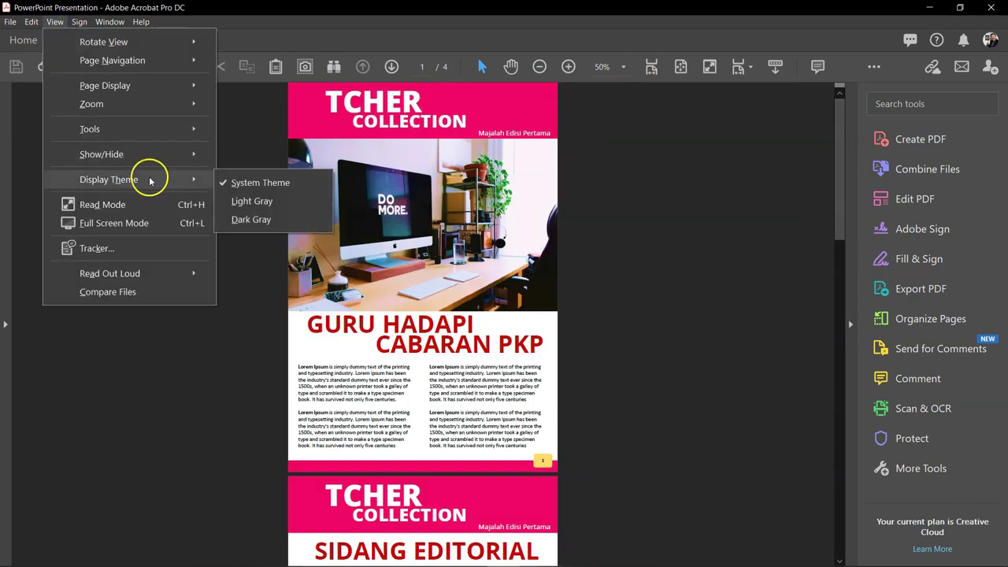
{"action": "mouse_move", "coordinate": [105, 85]}
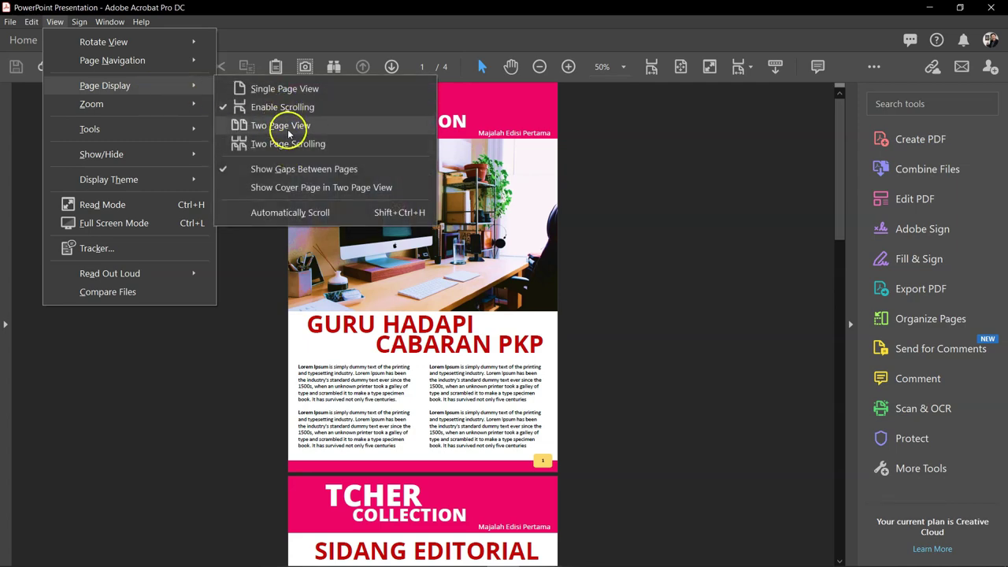
{"action": "left_click", "coordinate": [288, 133]}
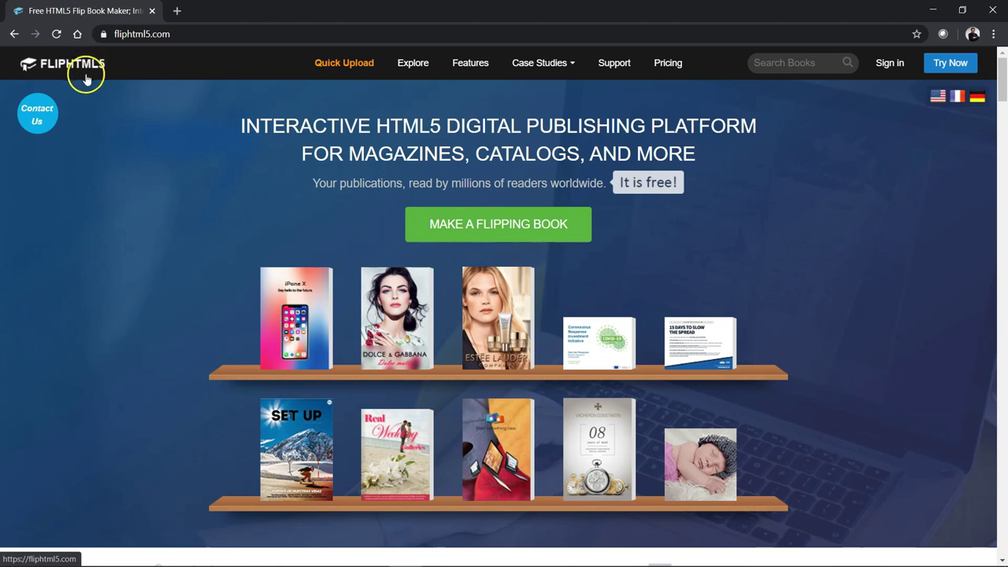
- Sign in to FlipHTML5 with Google and start a Quick Upload
{"action": "left_click", "coordinate": [344, 63]}
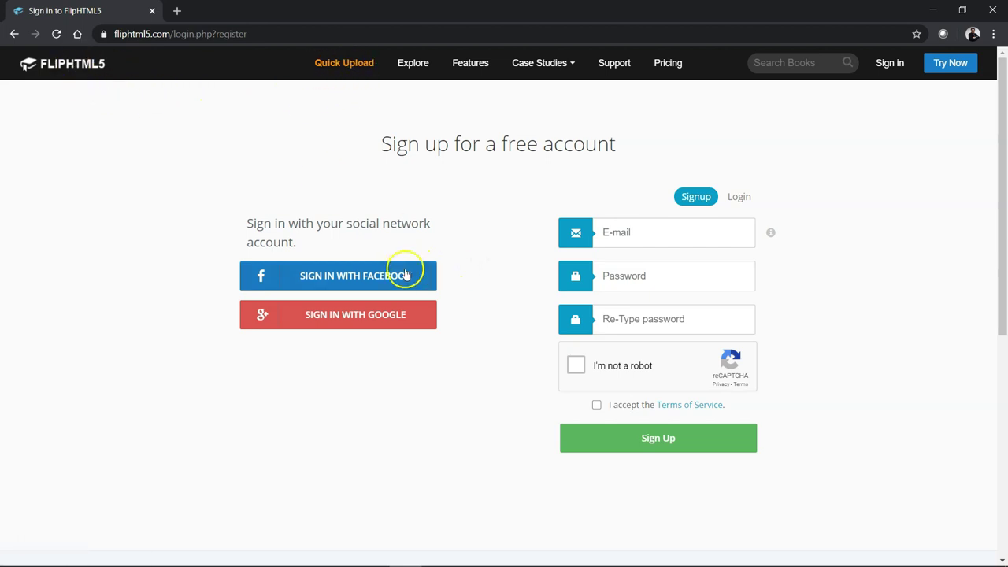
{"action": "left_click", "coordinate": [349, 315]}
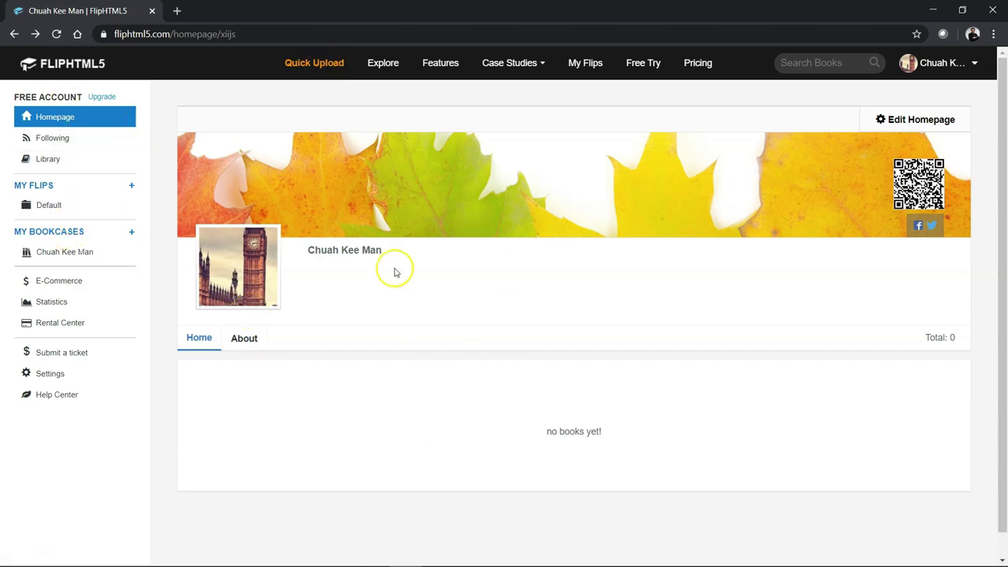
{"action": "left_click", "coordinate": [309, 73]}
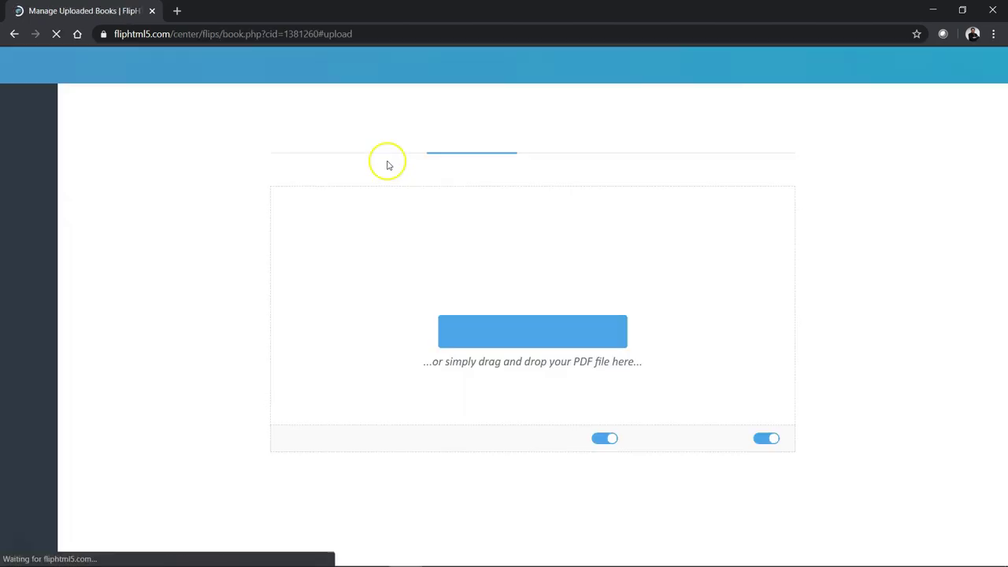
- Upload MajalanTCHER.pdf as the new FlipHTML5 book
{"action": "left_click", "coordinate": [535, 324]}
{"action": "scroll", "coordinate": [592, 330], "scroll_direction": "down", "scroll_amount": 5}
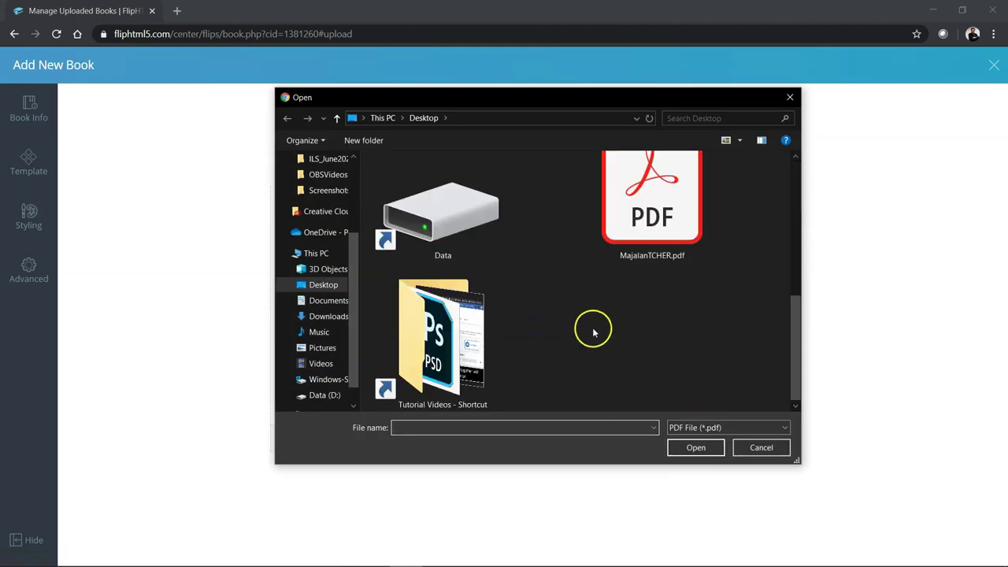
{"action": "double_click", "coordinate": [672, 250]}
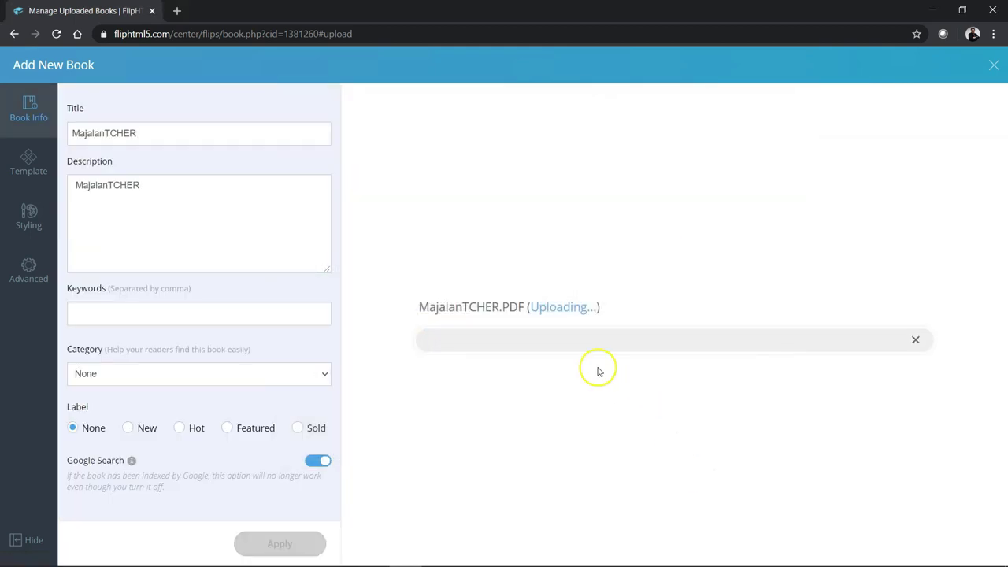
- Correct the title to 'Majalah TCHER', review description and category, and apply the book info
{"action": "left_click", "coordinate": [161, 133]}
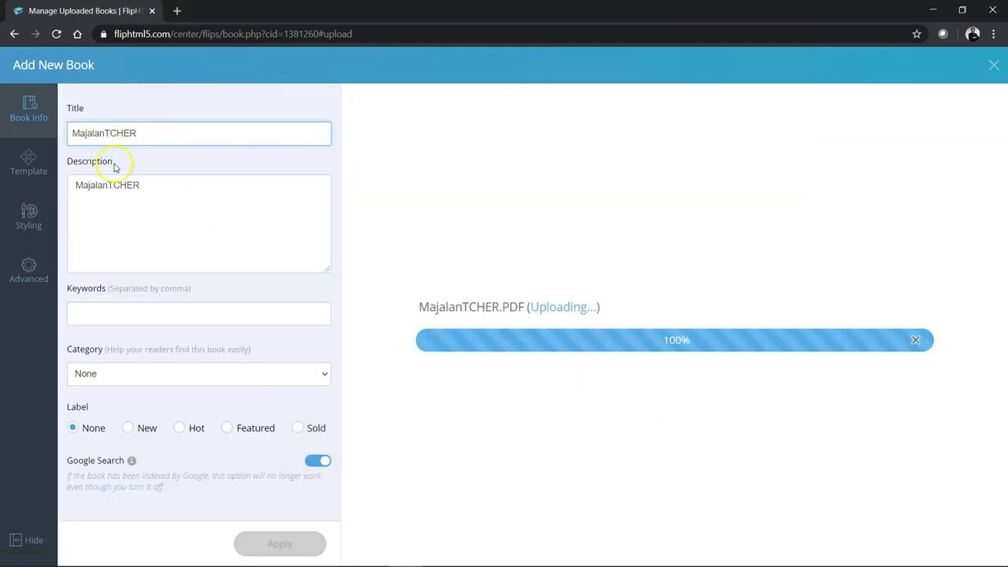
{"action": "left_click", "coordinate": [100, 134]}
{"action": "key", "text": "Delete"}
{"action": "type", "text": "h"}
{"action": "left_click", "coordinate": [103, 187]}
{"action": "type", "text": "h"}
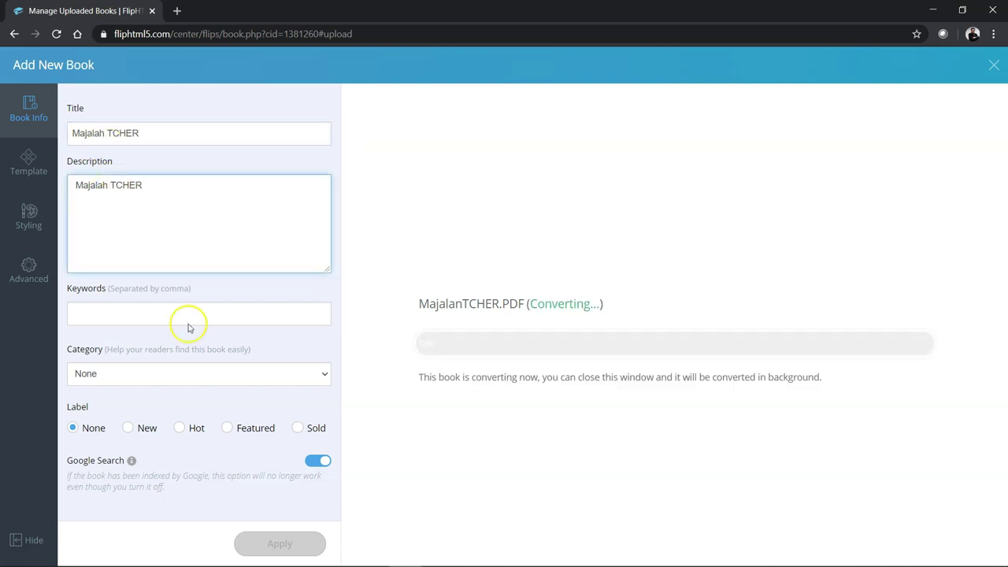
{"action": "left_click", "coordinate": [230, 375]}
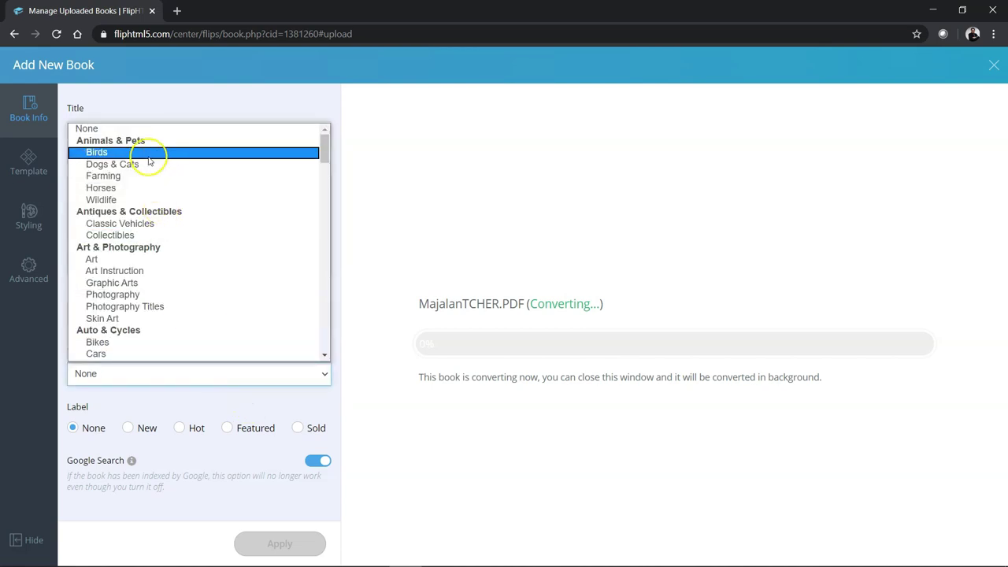
{"action": "scroll", "coordinate": [140, 272], "scroll_direction": "down", "scroll_amount": 5}
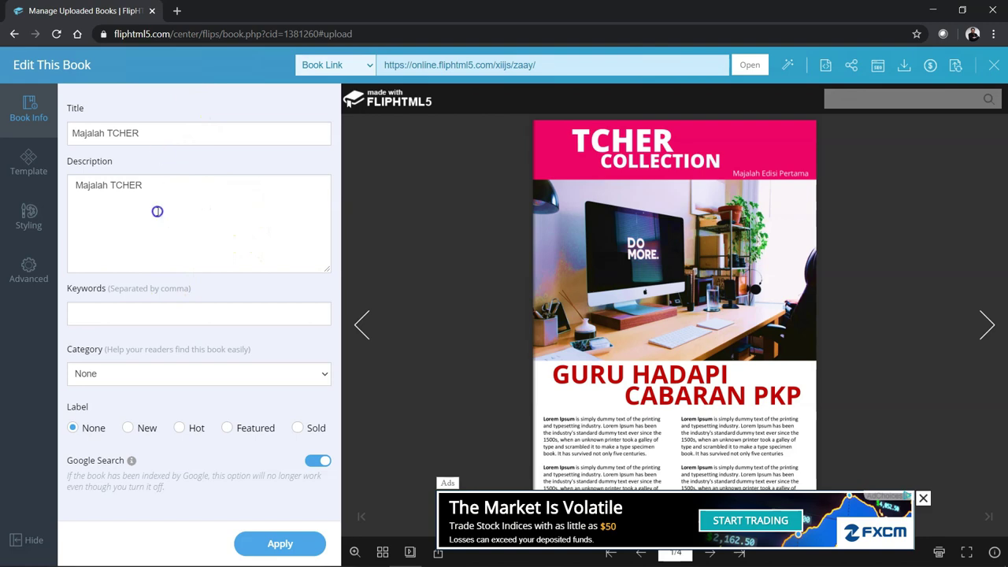
{"action": "left_click", "coordinate": [291, 543]}
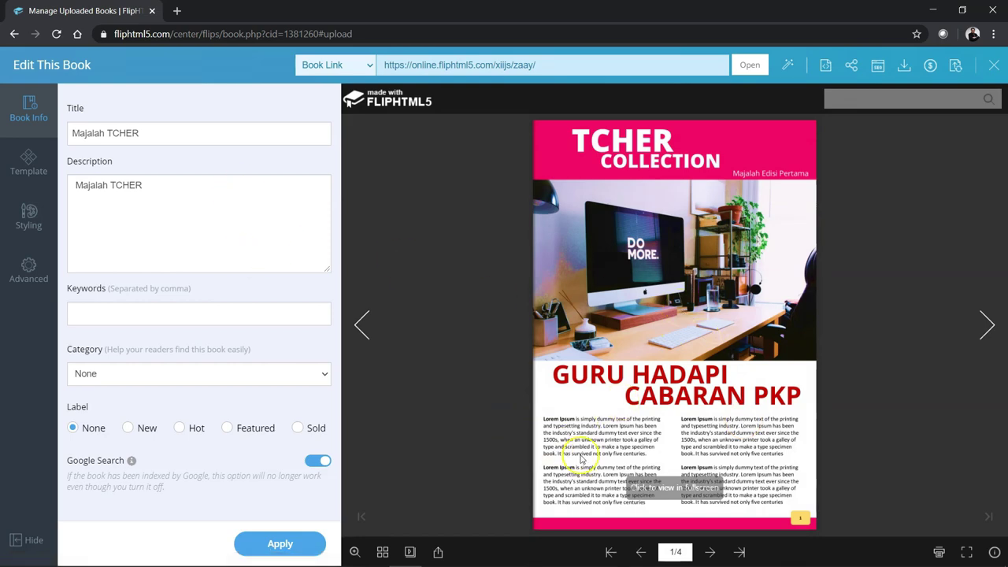
{"action": "left_click", "coordinate": [985, 369]}
- Apply the Handy template to the flipbook, then select its online book link in the share window
{"action": "left_click", "coordinate": [30, 157]}
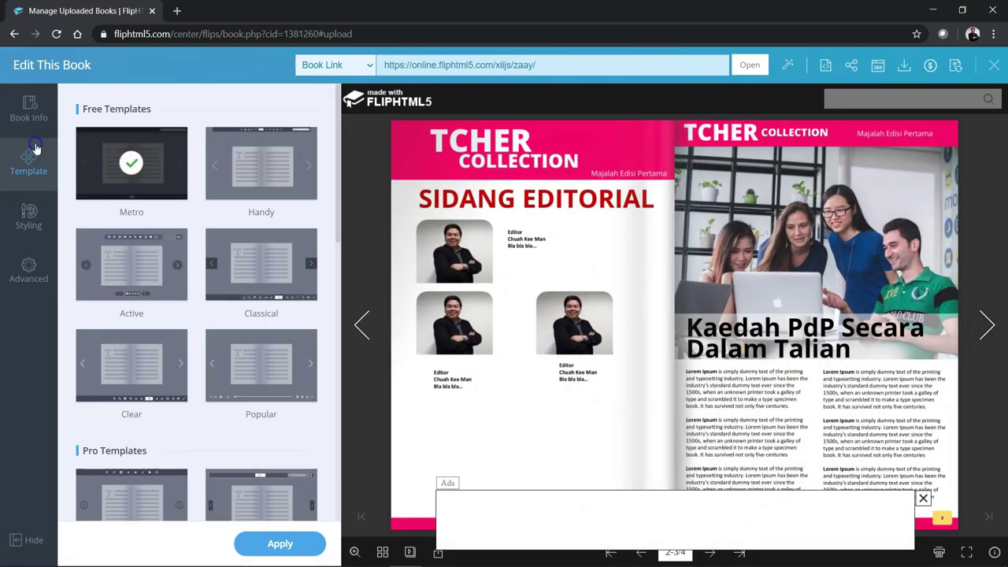
{"action": "left_click", "coordinate": [272, 181]}
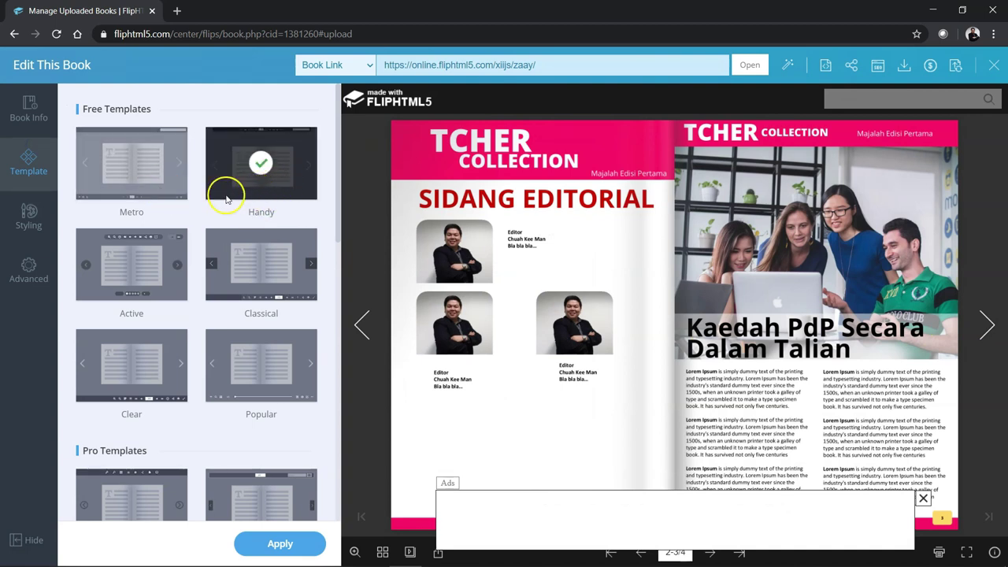
{"action": "left_click", "coordinate": [298, 545]}
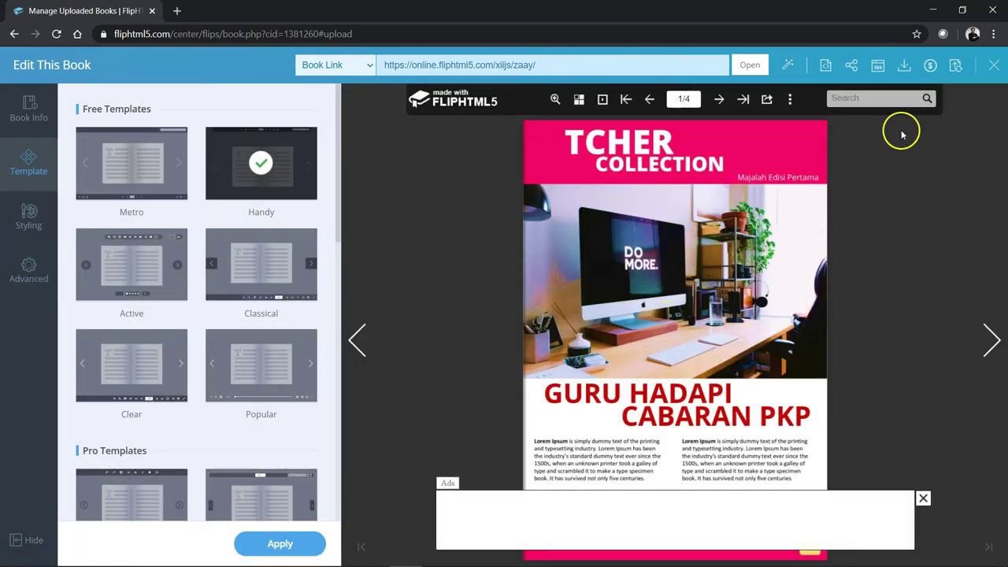
{"action": "left_click", "coordinate": [850, 66]}
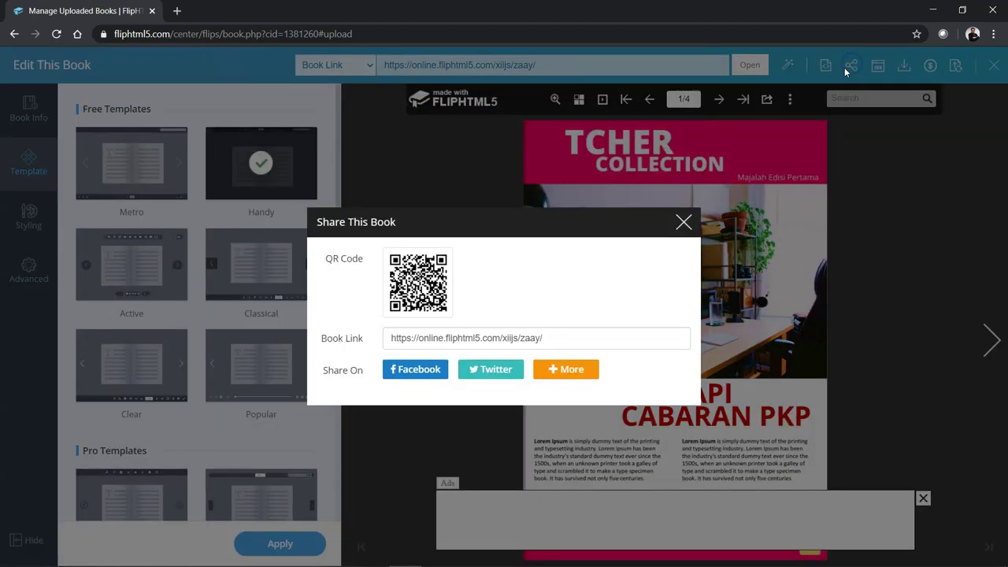
{"action": "left_click", "coordinate": [522, 337]}
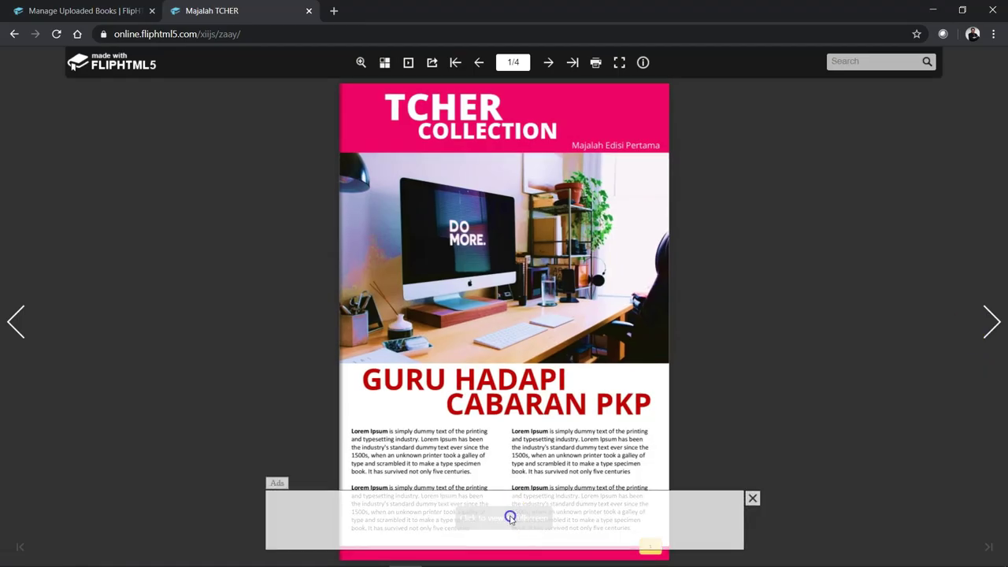
- Dismiss the ad, view the book full screen, and flip through pages 2–3 to page 4
{"action": "left_click", "coordinate": [752, 498]}
{"action": "left_click", "coordinate": [501, 518]}
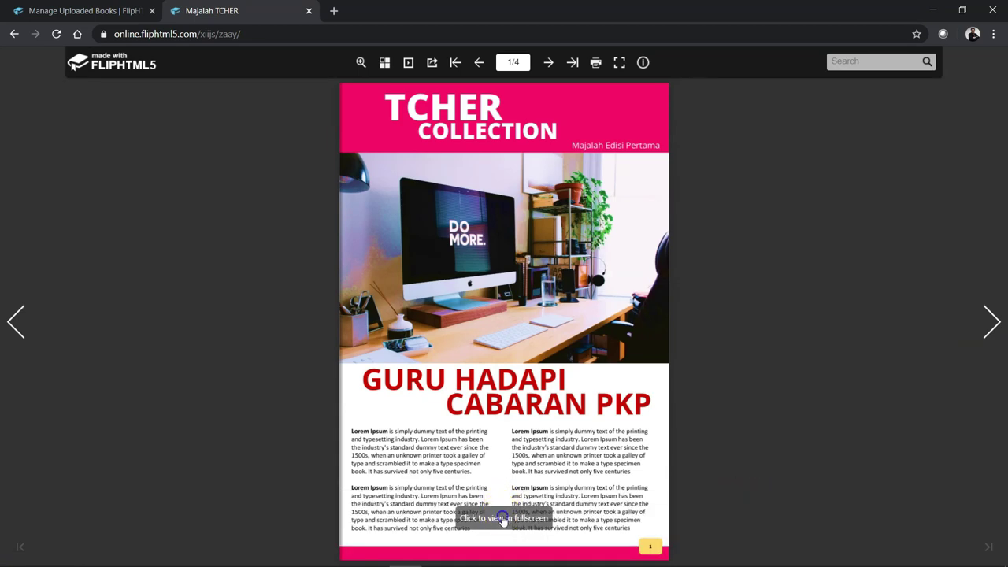
{"action": "left_click", "coordinate": [983, 308]}
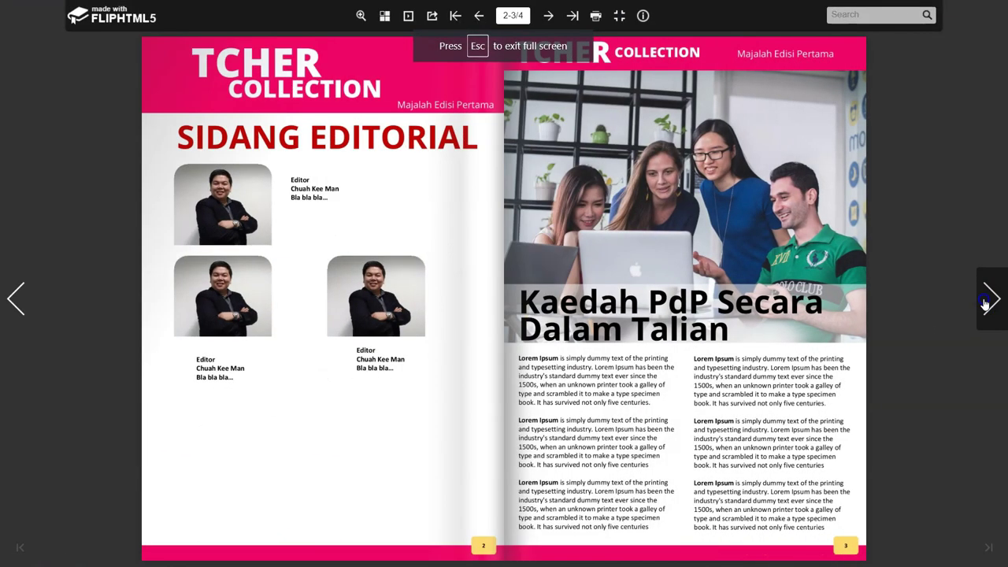
{"action": "left_click", "coordinate": [983, 303]}
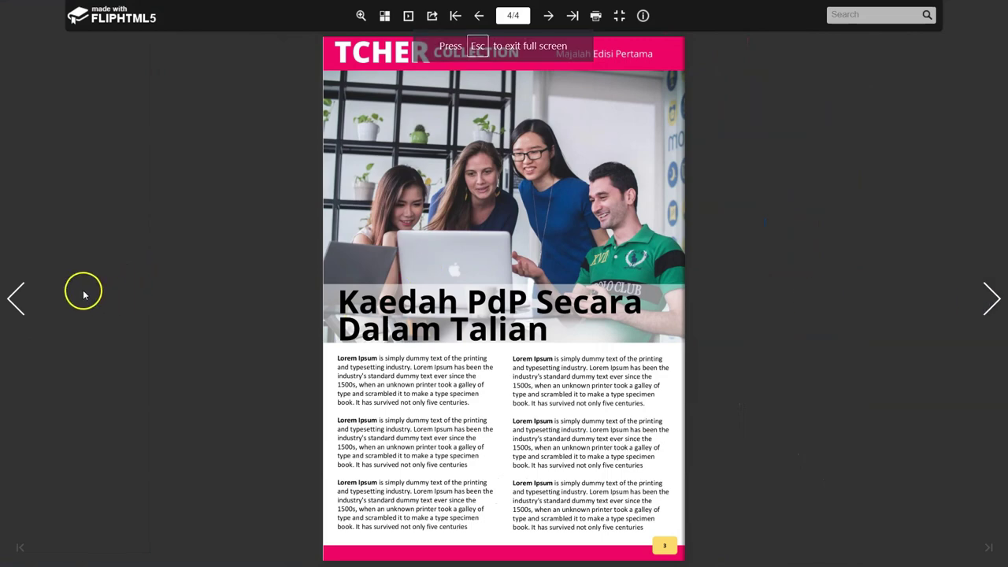
- Page back to the cover, flip forward again to page 4, then exit full screen
{"action": "left_click", "coordinate": [26, 302]}
{"action": "left_click", "coordinate": [25, 299]}
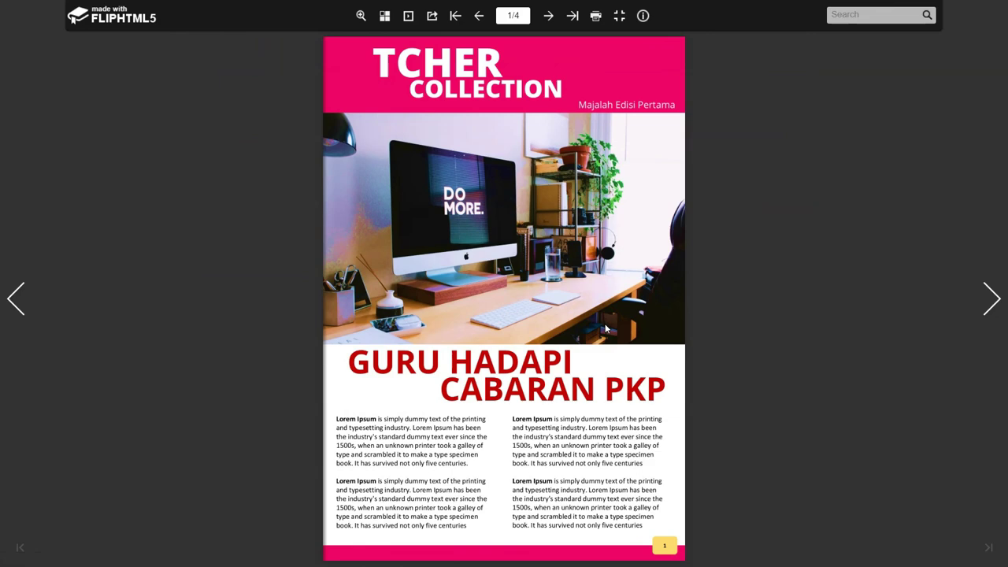
{"action": "left_click", "coordinate": [991, 311]}
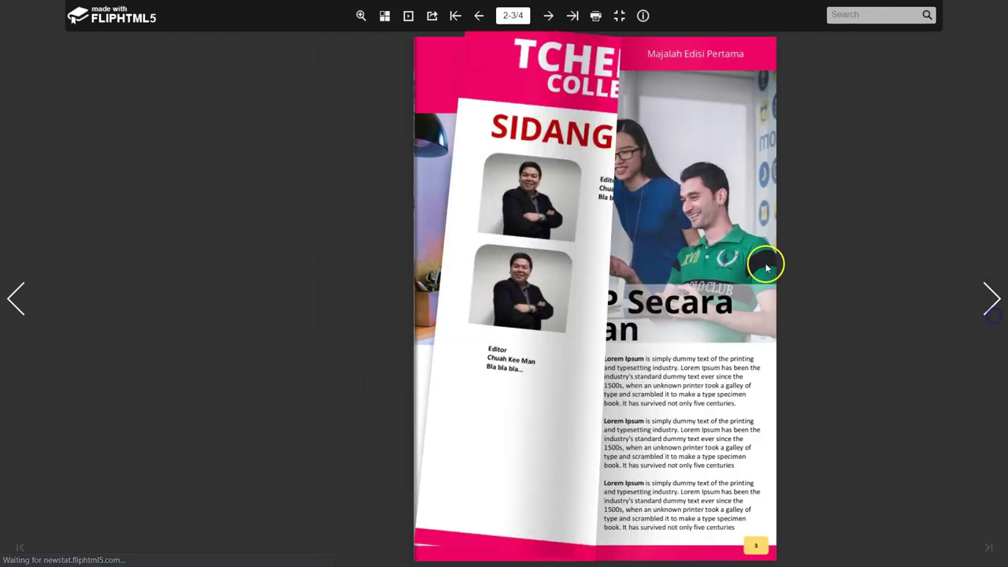
{"action": "left_click", "coordinate": [990, 299]}
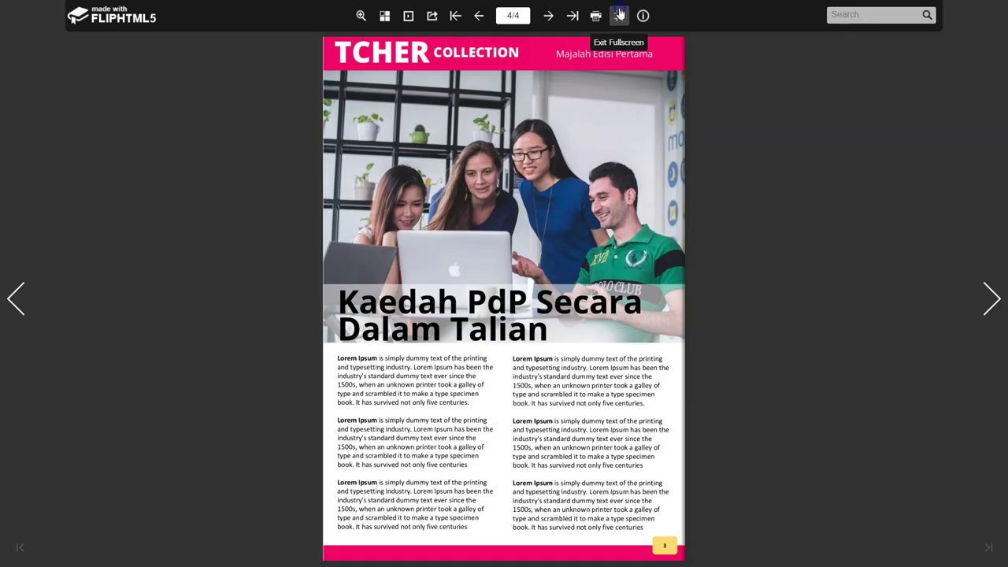
{"action": "left_click", "coordinate": [620, 14]}
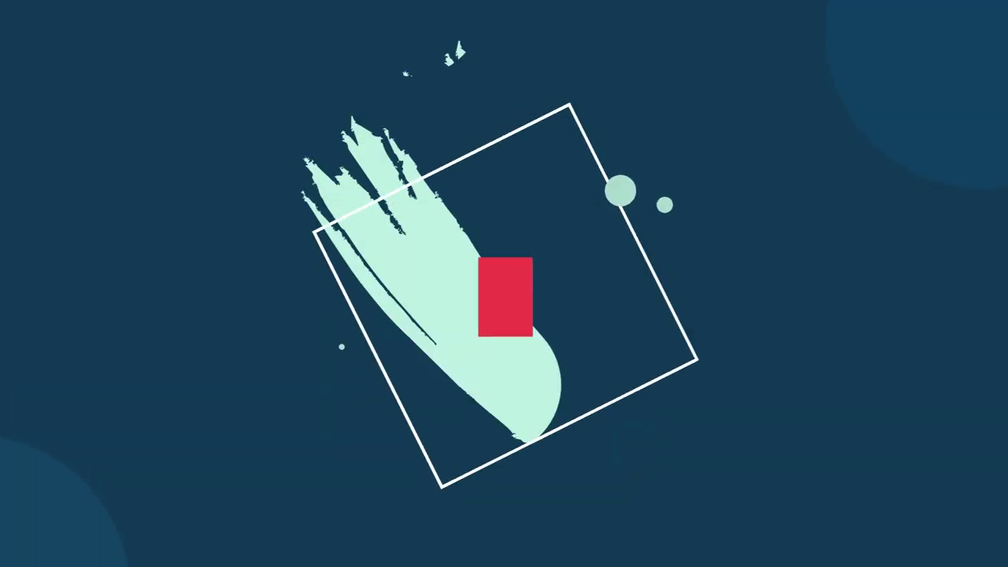